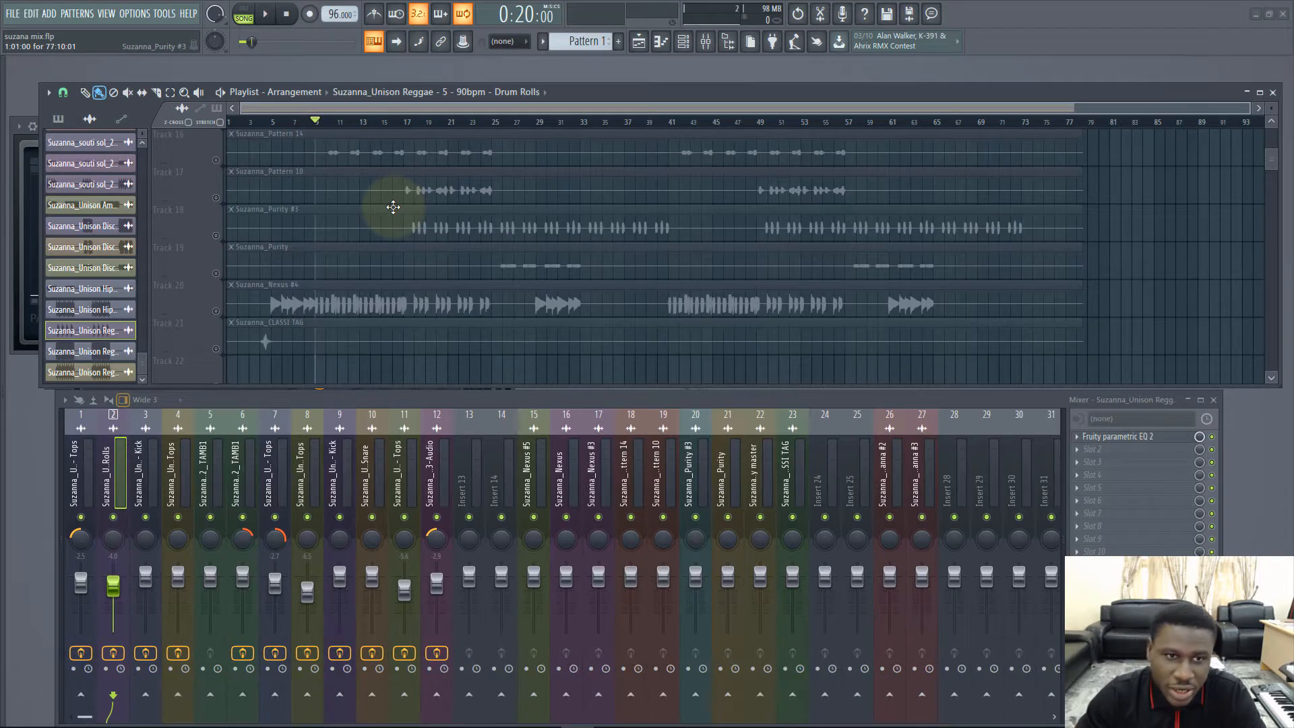
- Unmute the Suzanna_Nexus #5 track in the playlist and play the mix with it
scroll(382, 212, "up", 3)
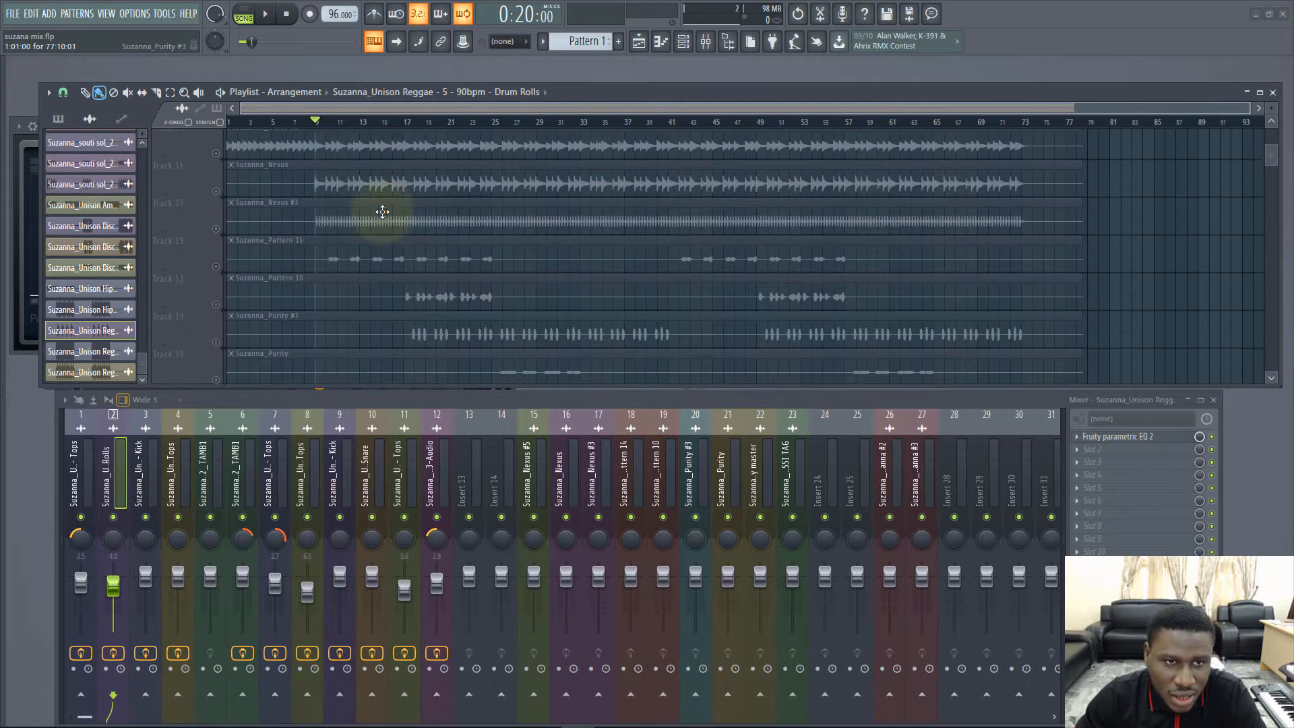
scroll(382, 211, "up", 1)
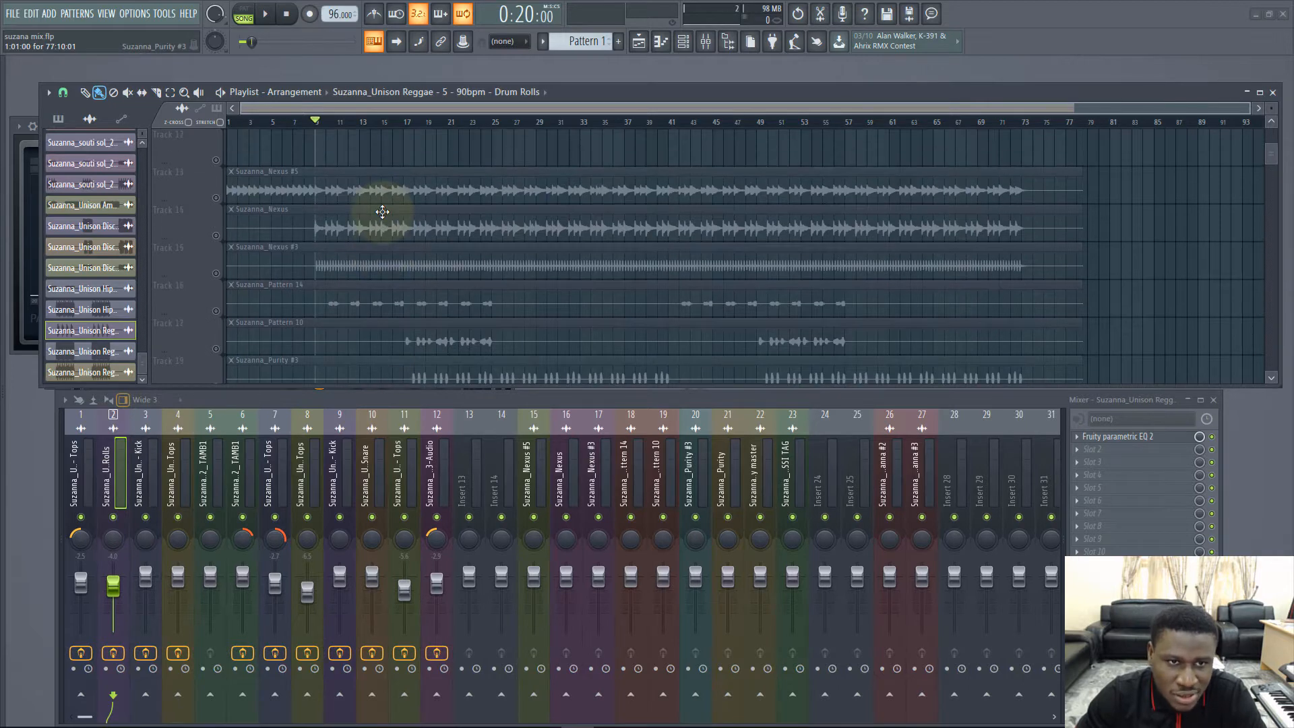
scroll(382, 212, "up", 6)
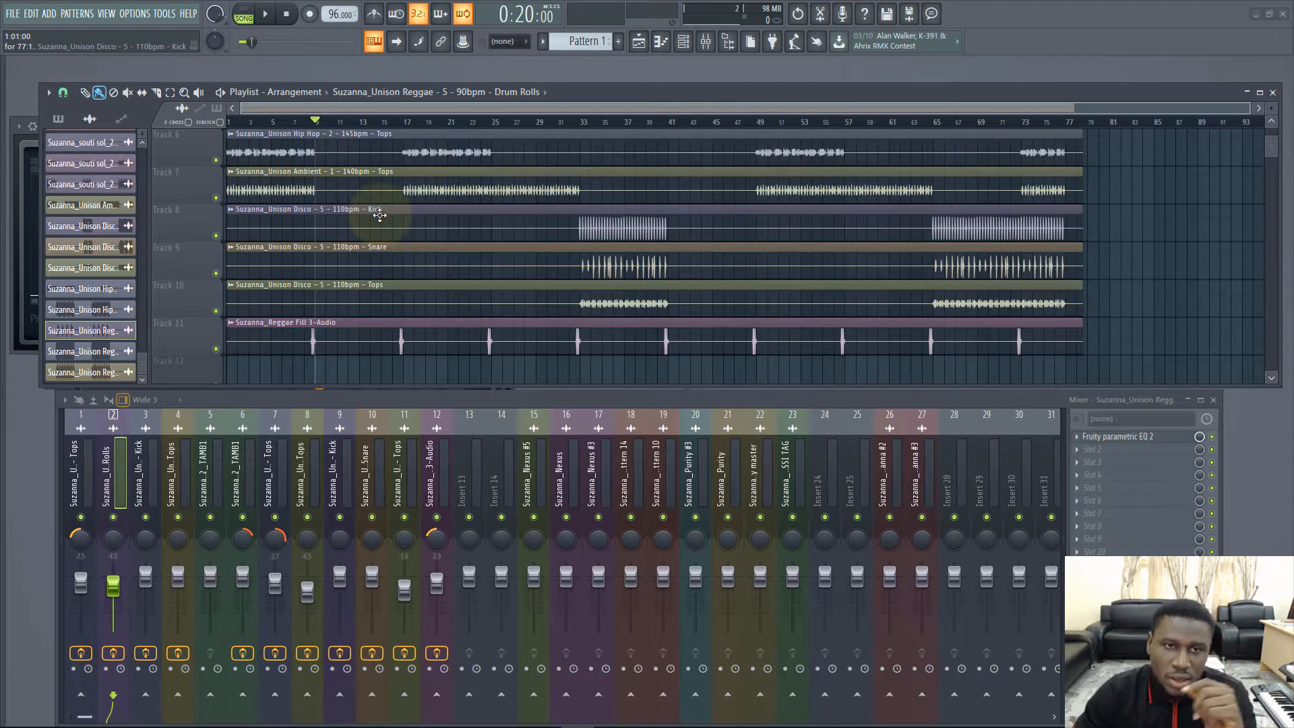
scroll(381, 205, "down", 7)
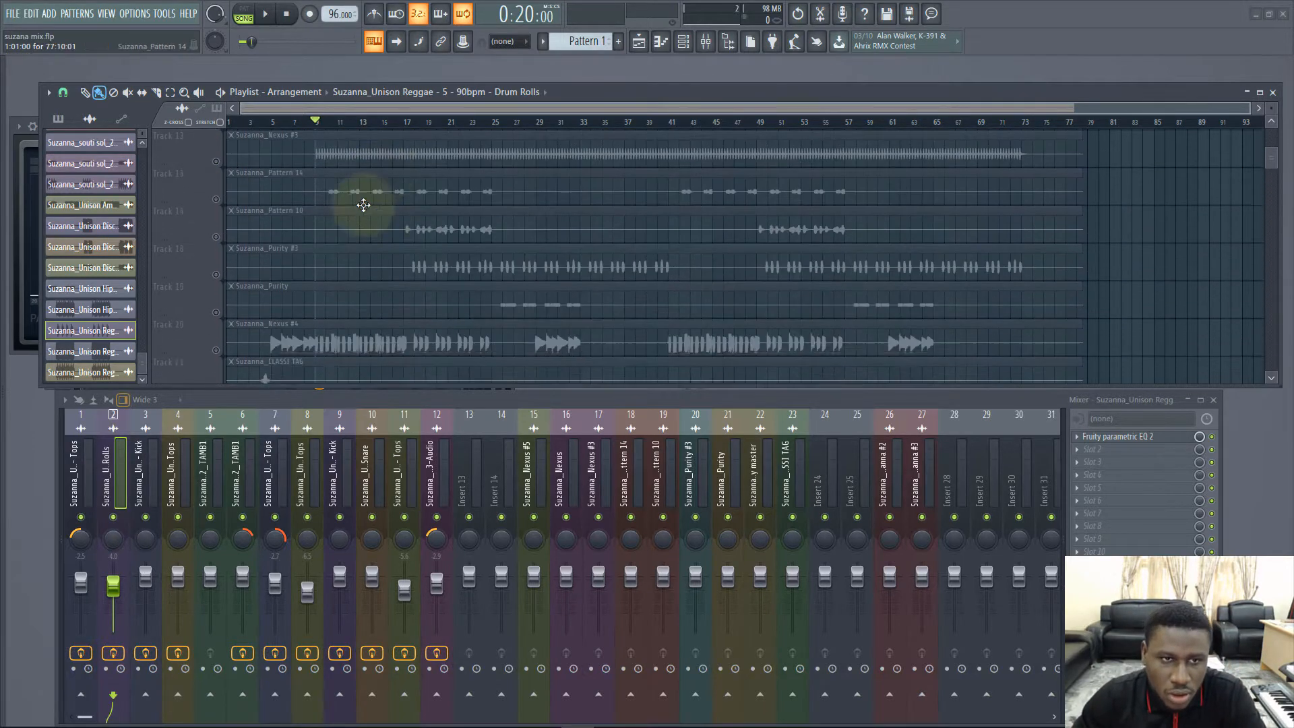
scroll(350, 203, "up", 3)
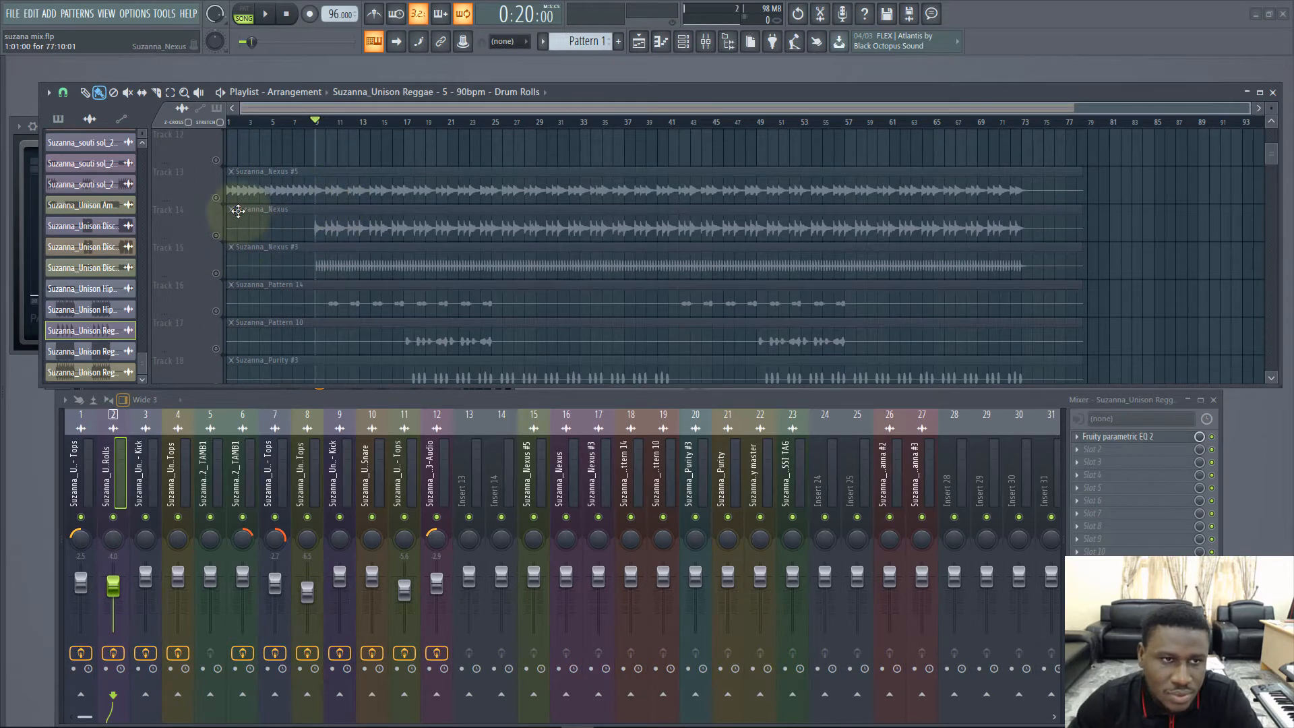
left_click(220, 199)
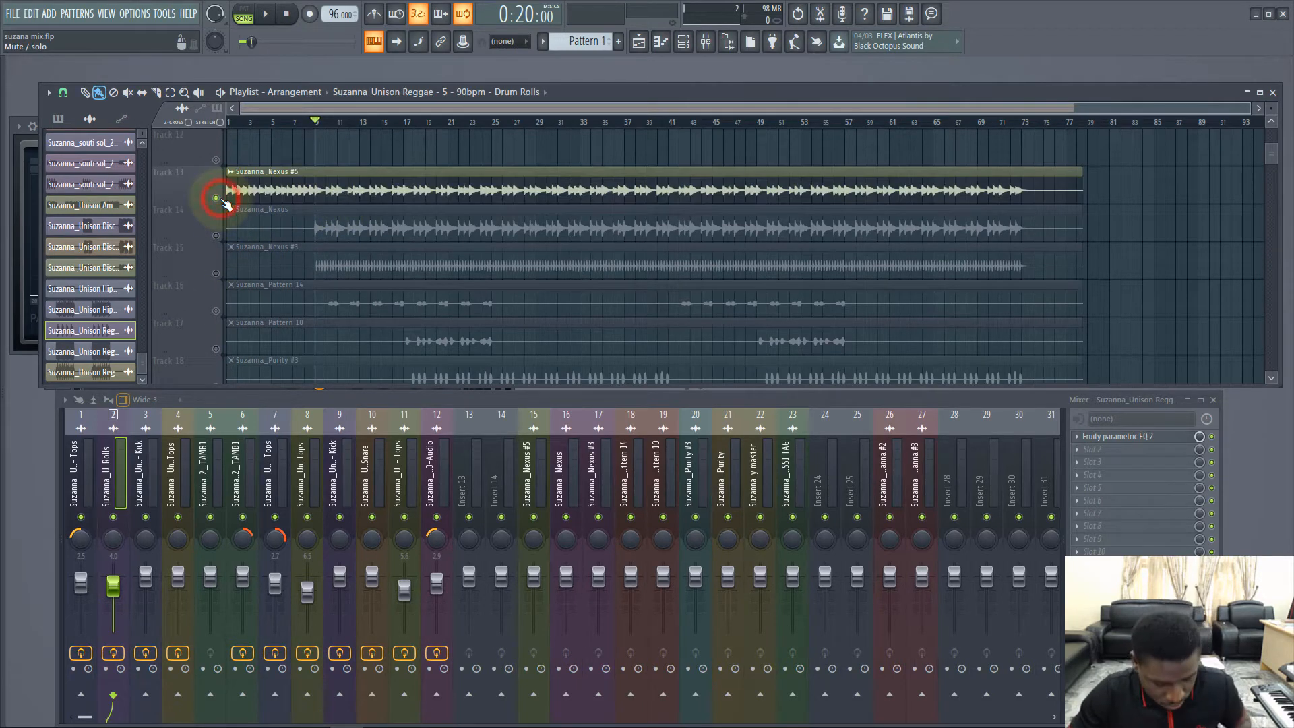
key("space")
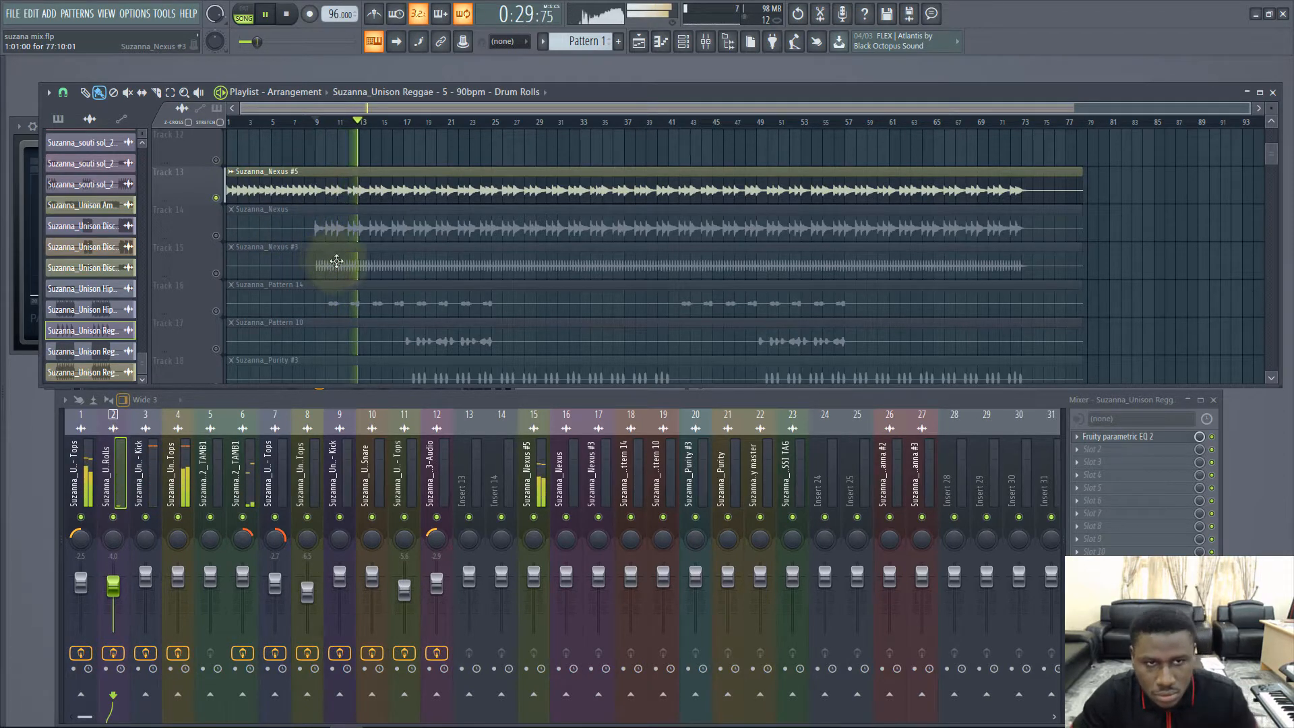
key("space")
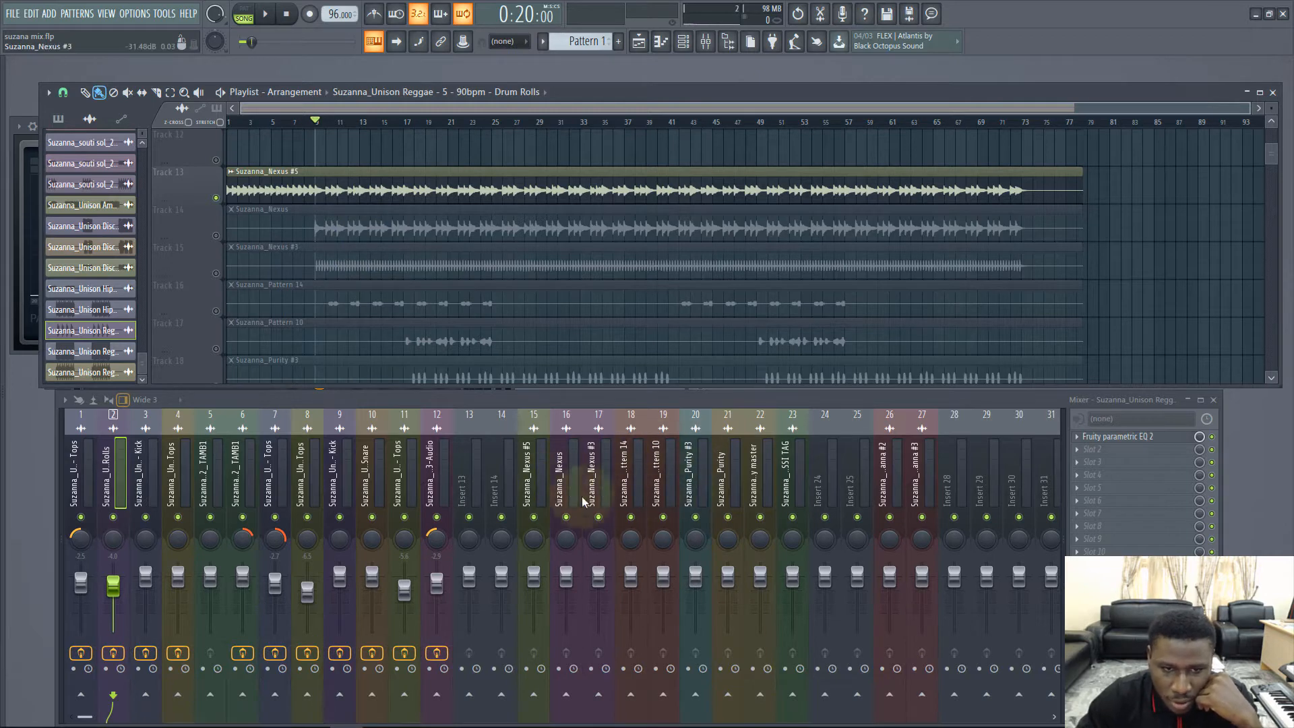
- Add Fruity Parametric EQ 2 to the first effect slot of the Suzanna_Nexus #5 mixer track
left_click(528, 472)
key("space")
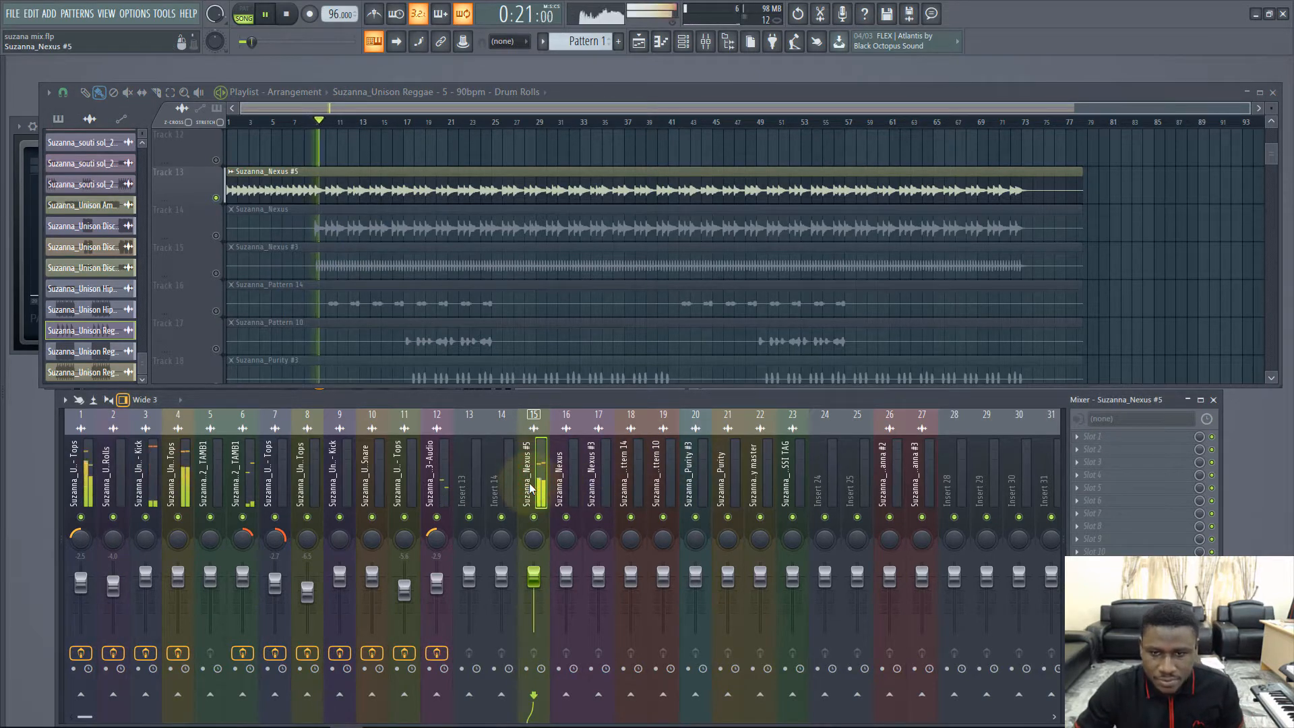
key("space")
left_click(1126, 438)
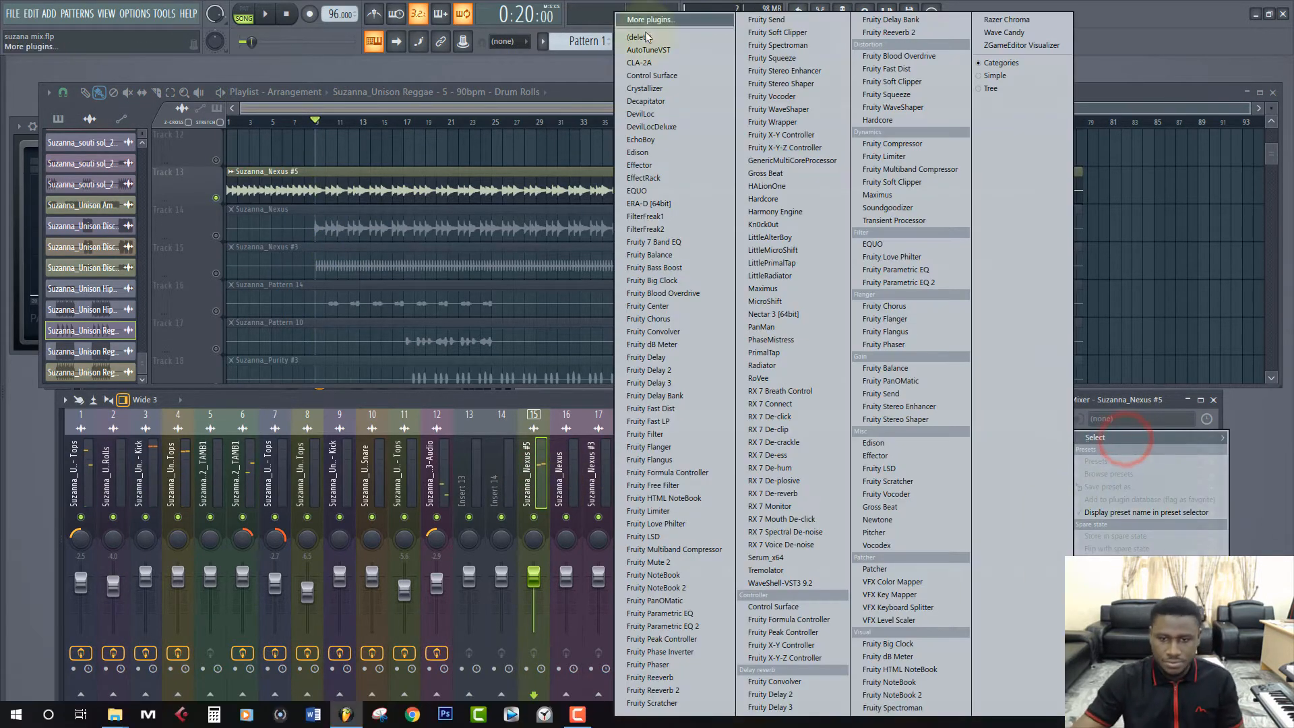
left_click(689, 627)
- Cut the lows with band 1 and slightly boost bands 5 and 6 in the Suzanna_Nexus #5 EQ during playback
key("space")
left_click_drag(73, 233, 96, 345)
scroll(95, 340, "up", 2)
key("space")
key("space")
key("space")
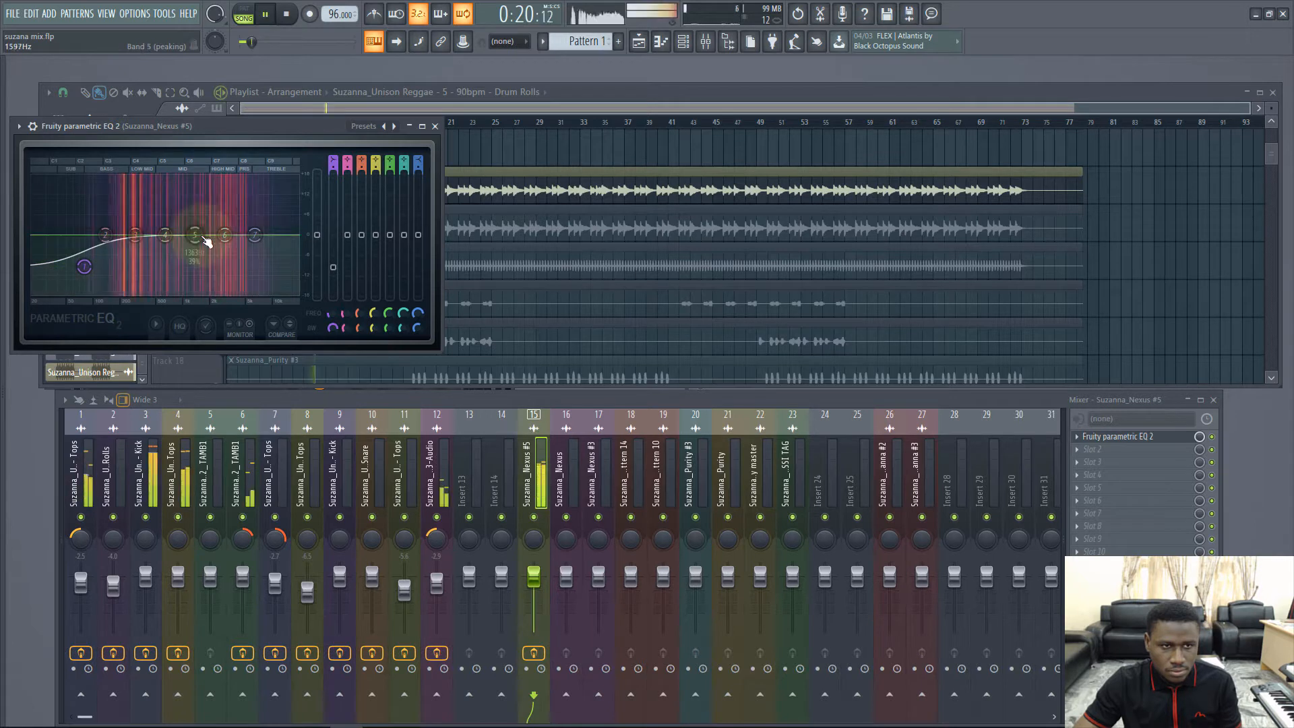
left_click_drag(206, 241, 226, 230)
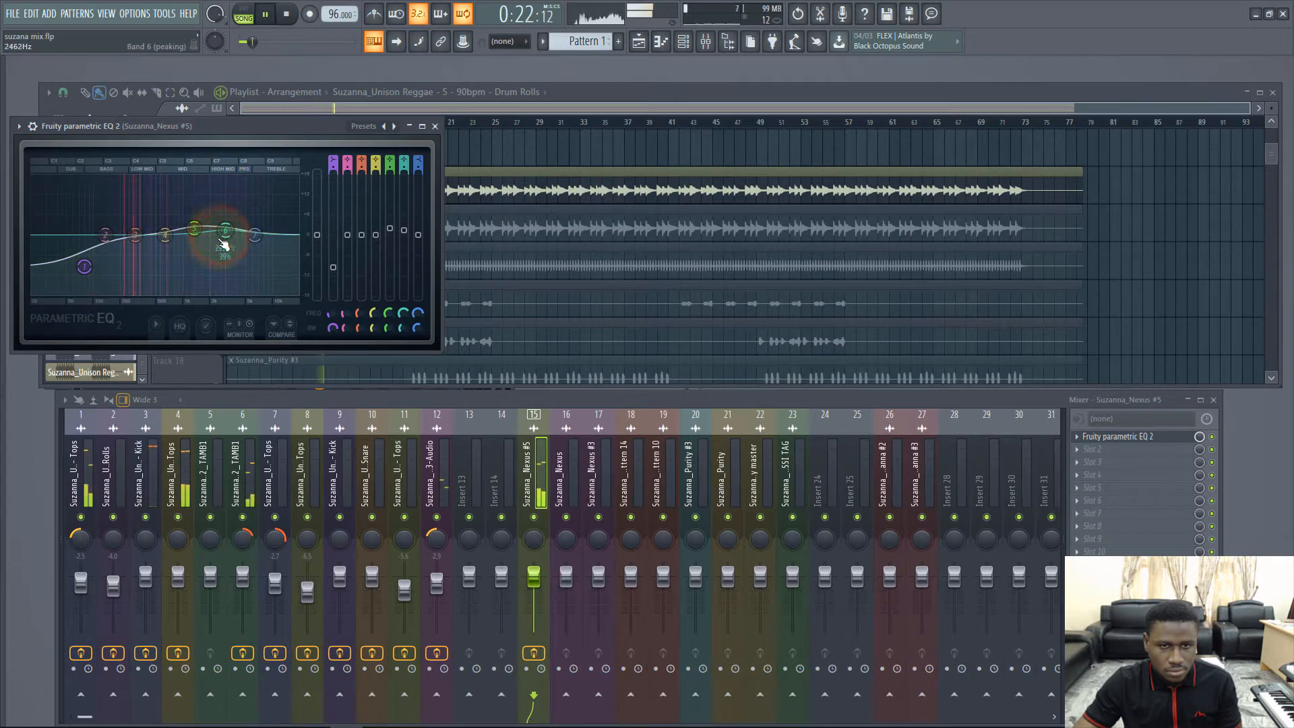
left_click(432, 126)
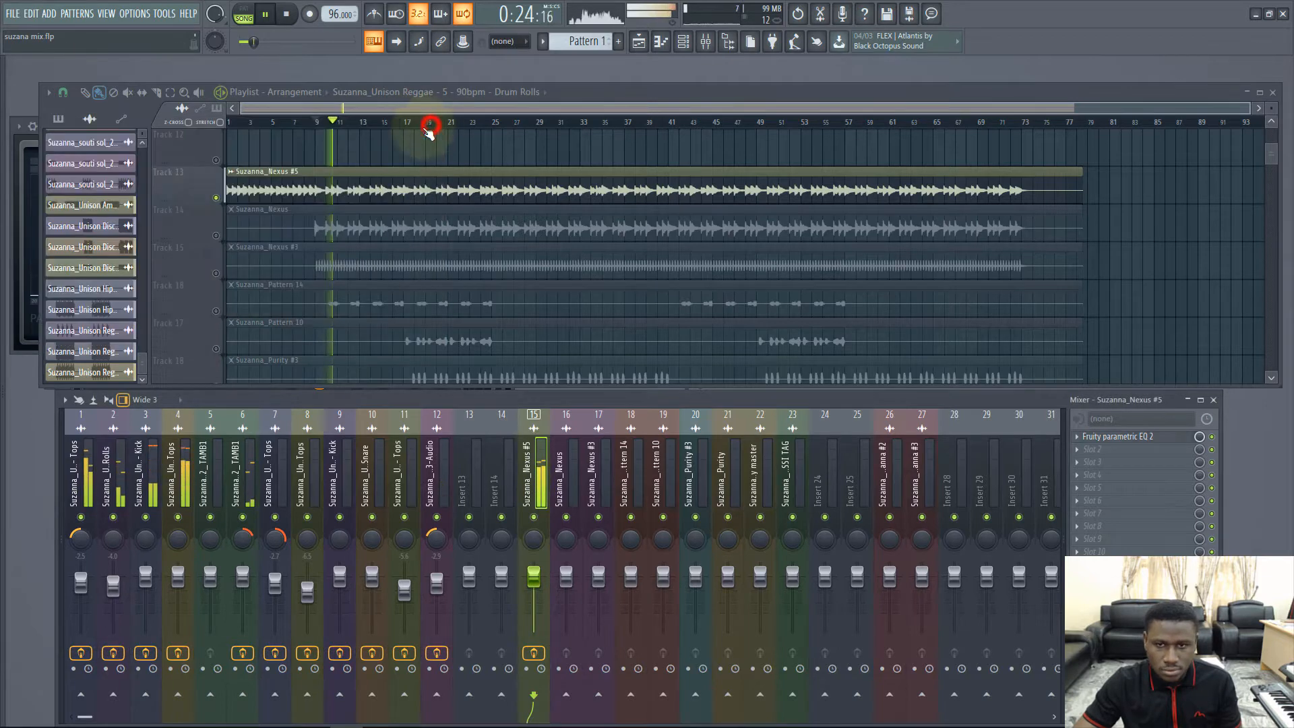
- Pan the Suzanna_Nexus #5 mixer track 30% left and play the result
key("space")
left_click(533, 543)
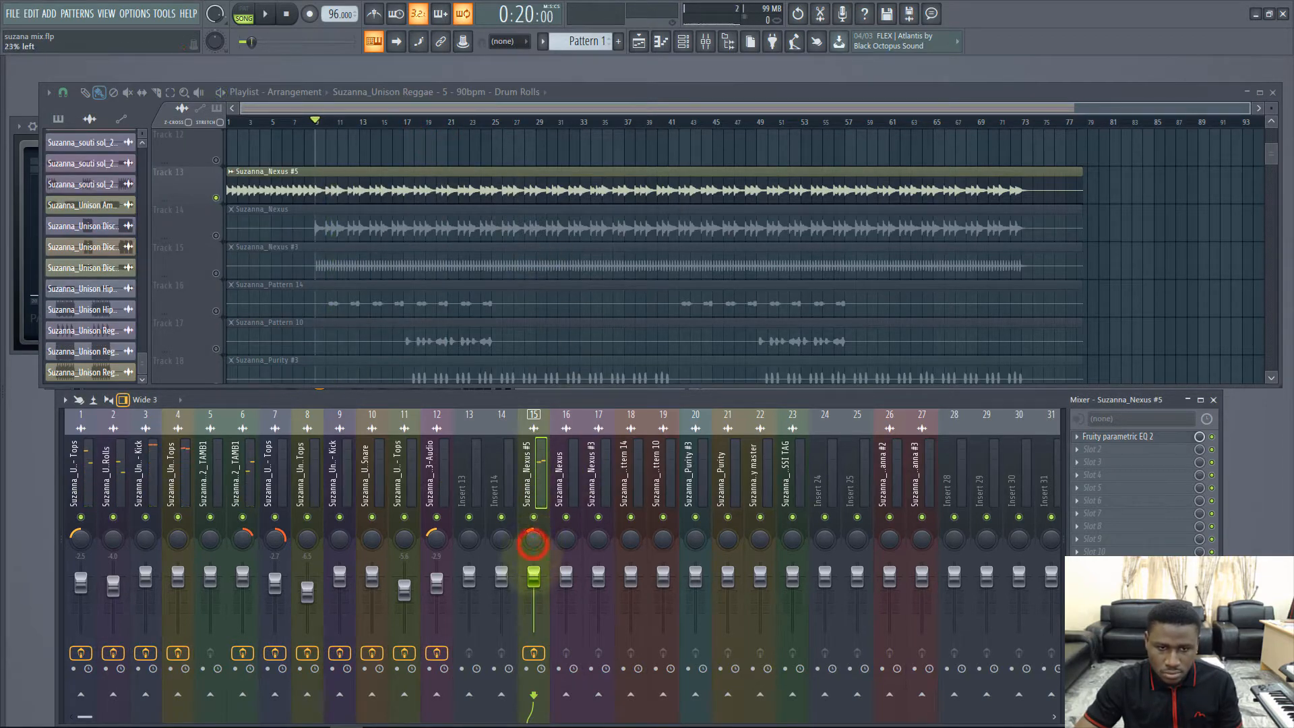
key("space")
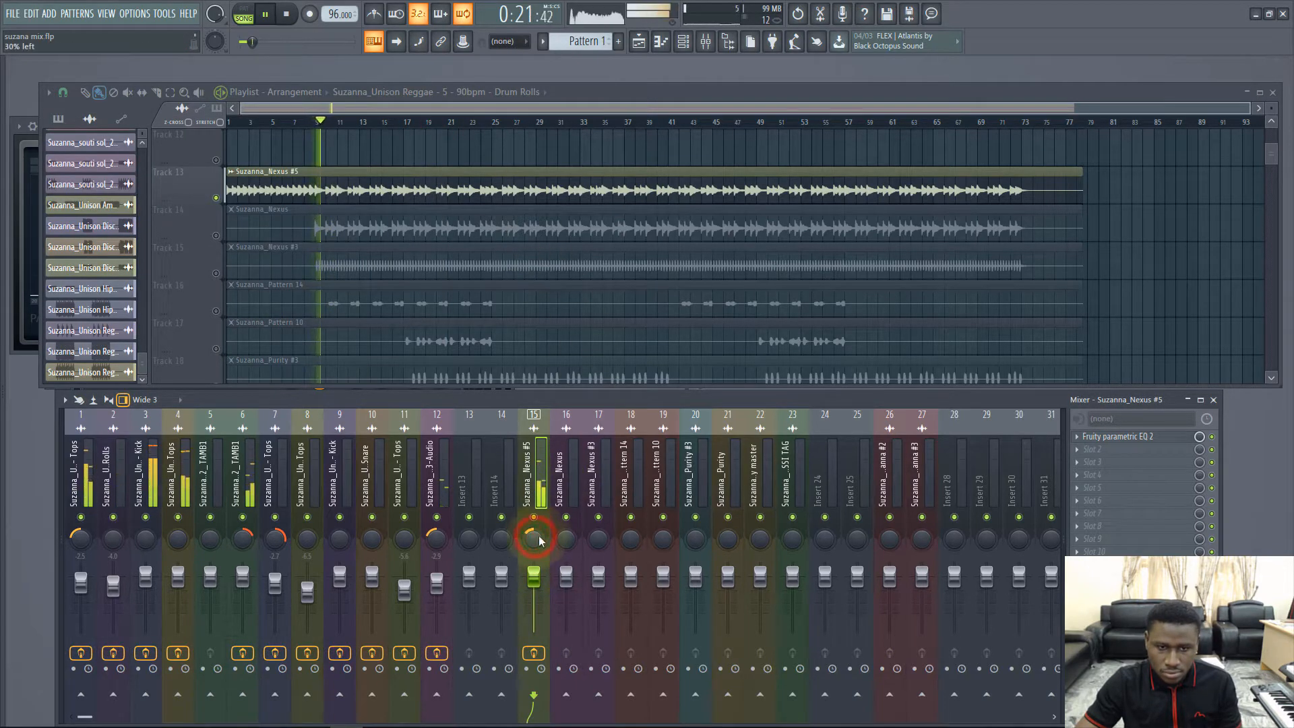
- Add Fruity Reeverb to Suzanna_Nexus #5 in the second effect slot, with decay 3.4 sec and high damping 4.3 kHz
left_click(1098, 449)
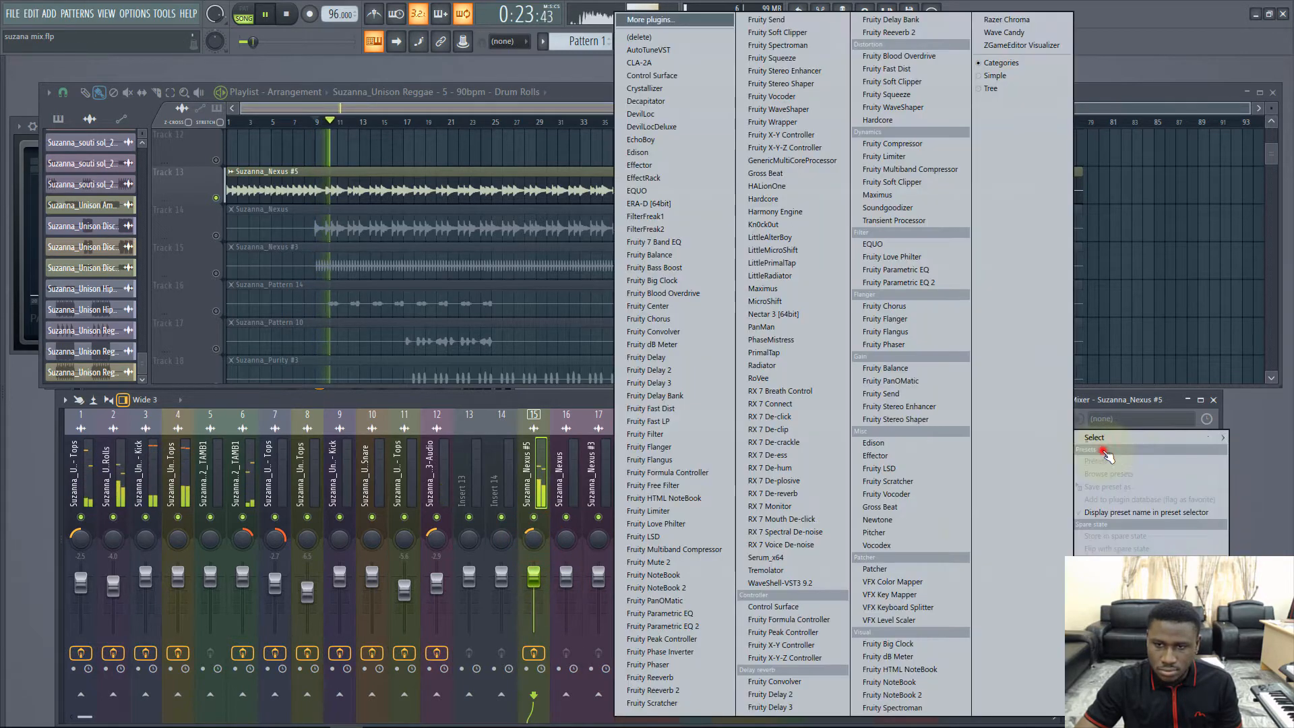
left_click(651, 677)
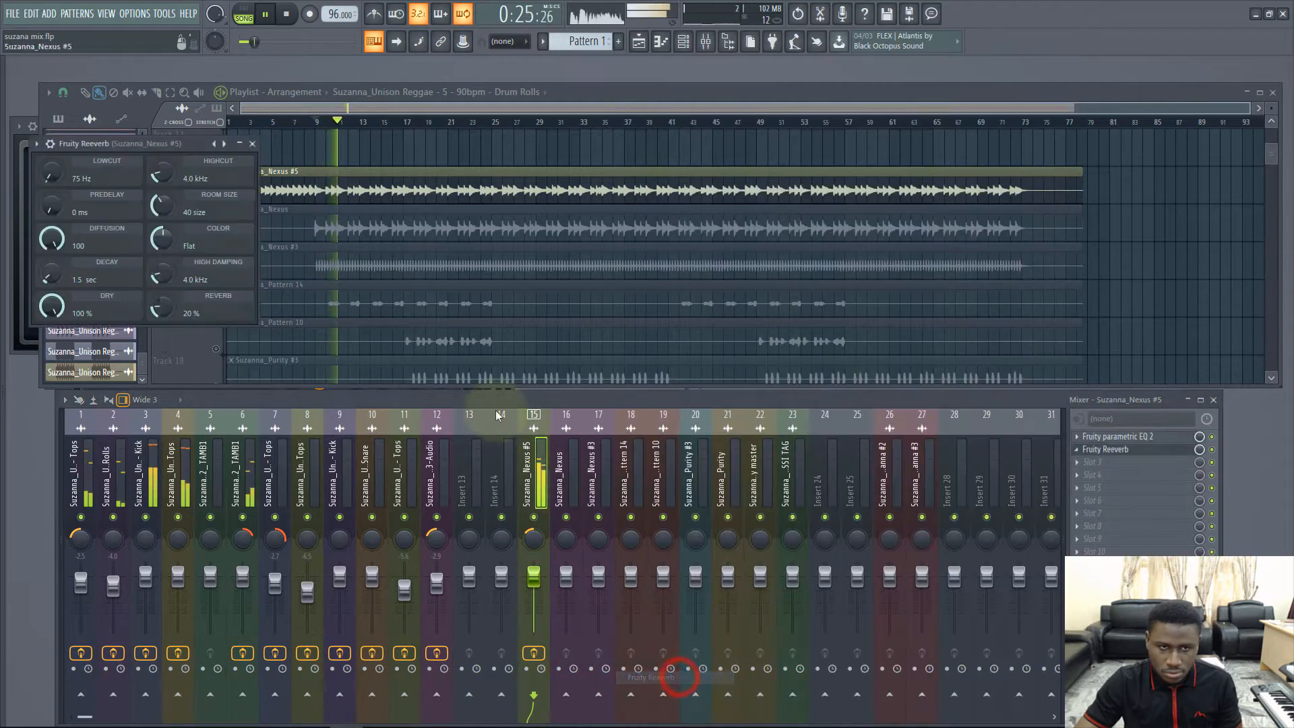
key("space")
left_click(51, 271)
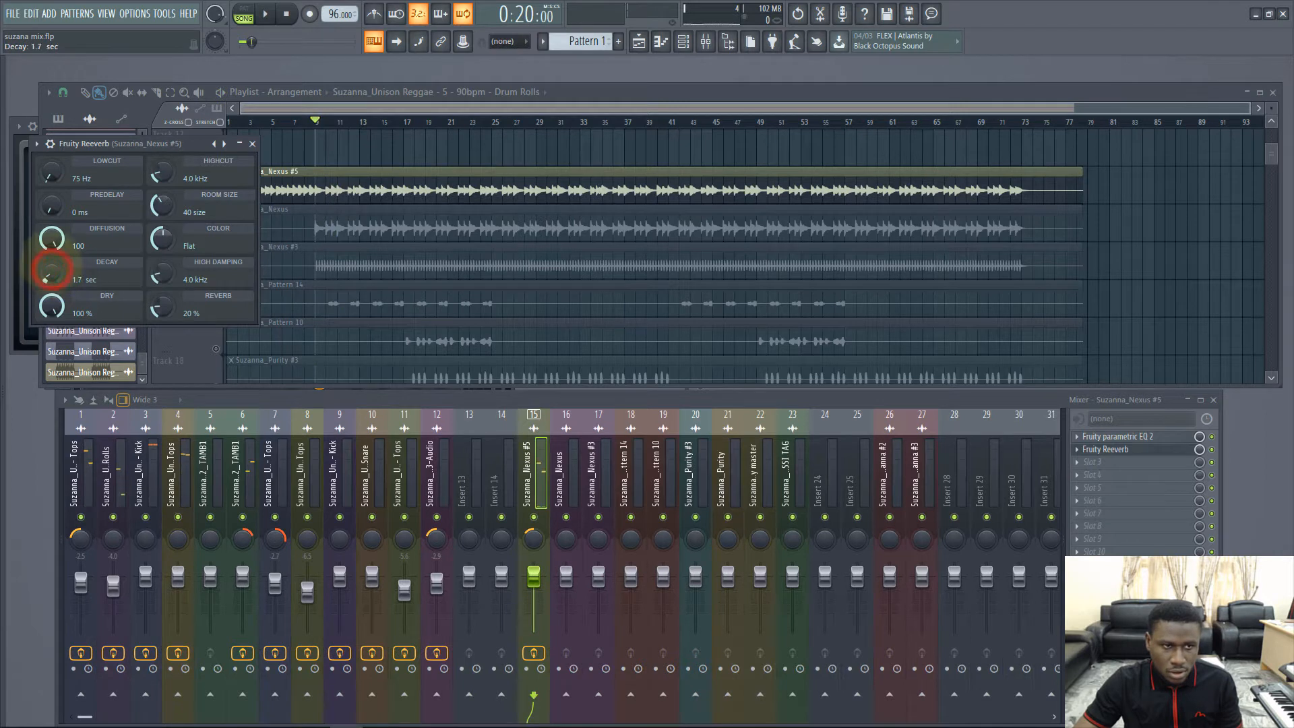
left_click_drag(46, 277, 81, 202)
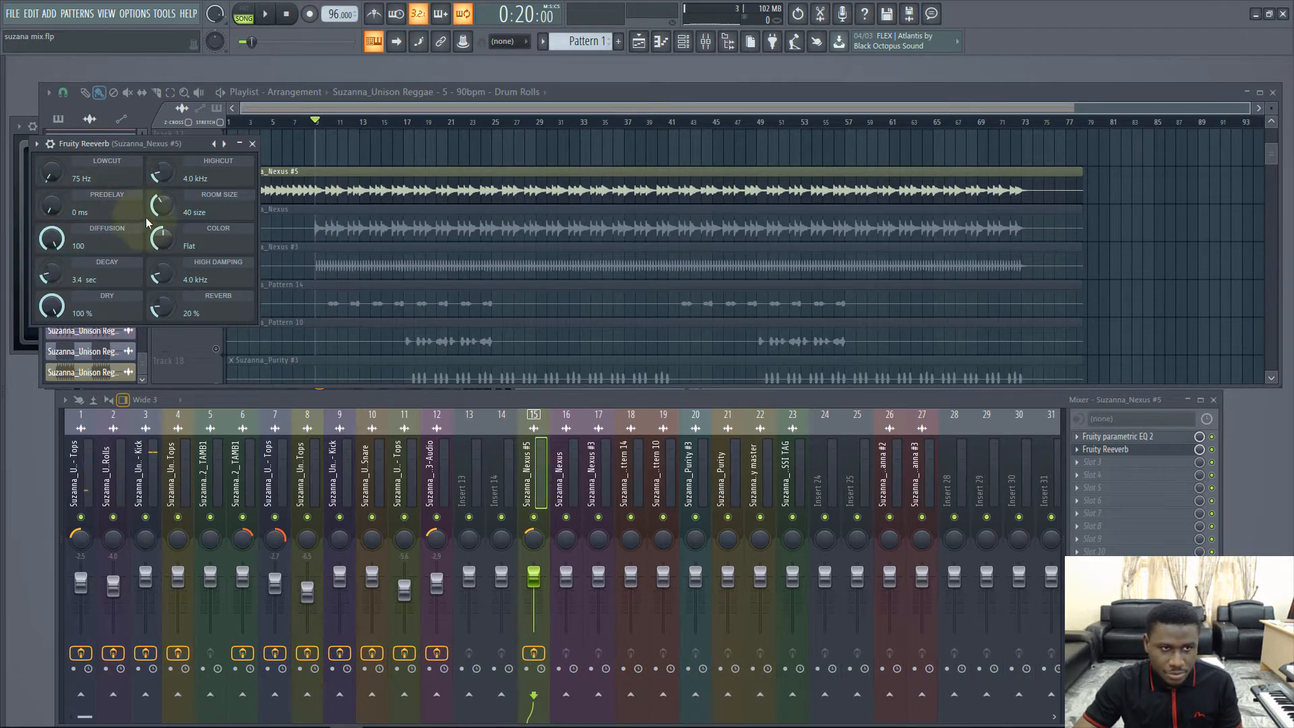
left_click_drag(160, 278, 170, 271)
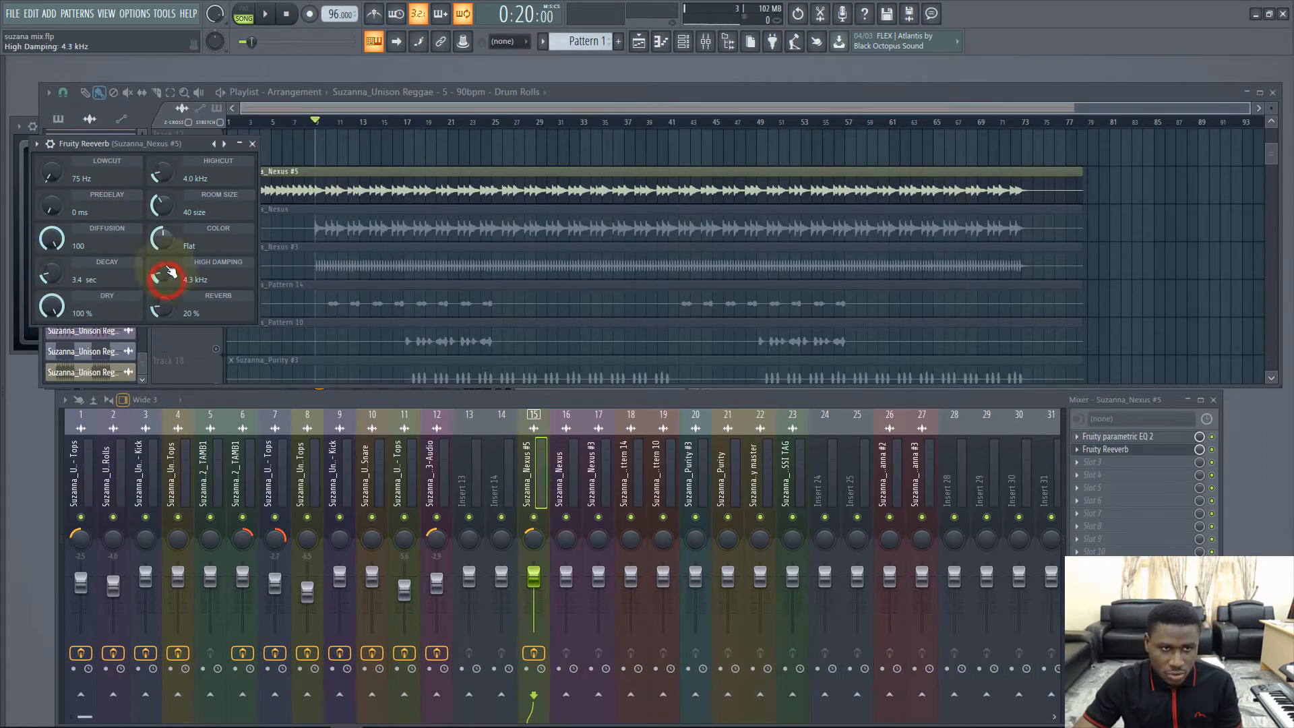
key("space")
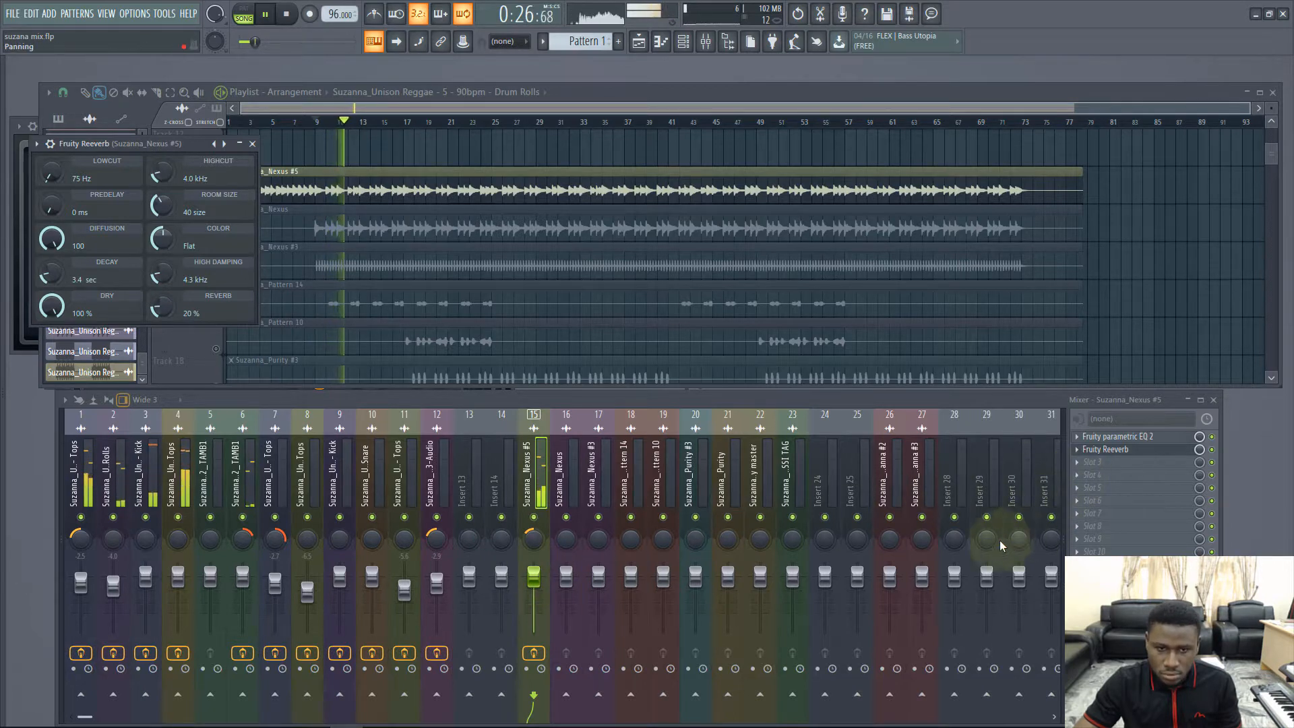
- Slightly lower the volume of the Suzanna_Nexus #5 mixer track and close its reverb window
mouse_move(533, 580)
left_mouse_down()
mouse_move(534, 591)
mouse_move(534, 577)
left_mouse_up()
key("space")
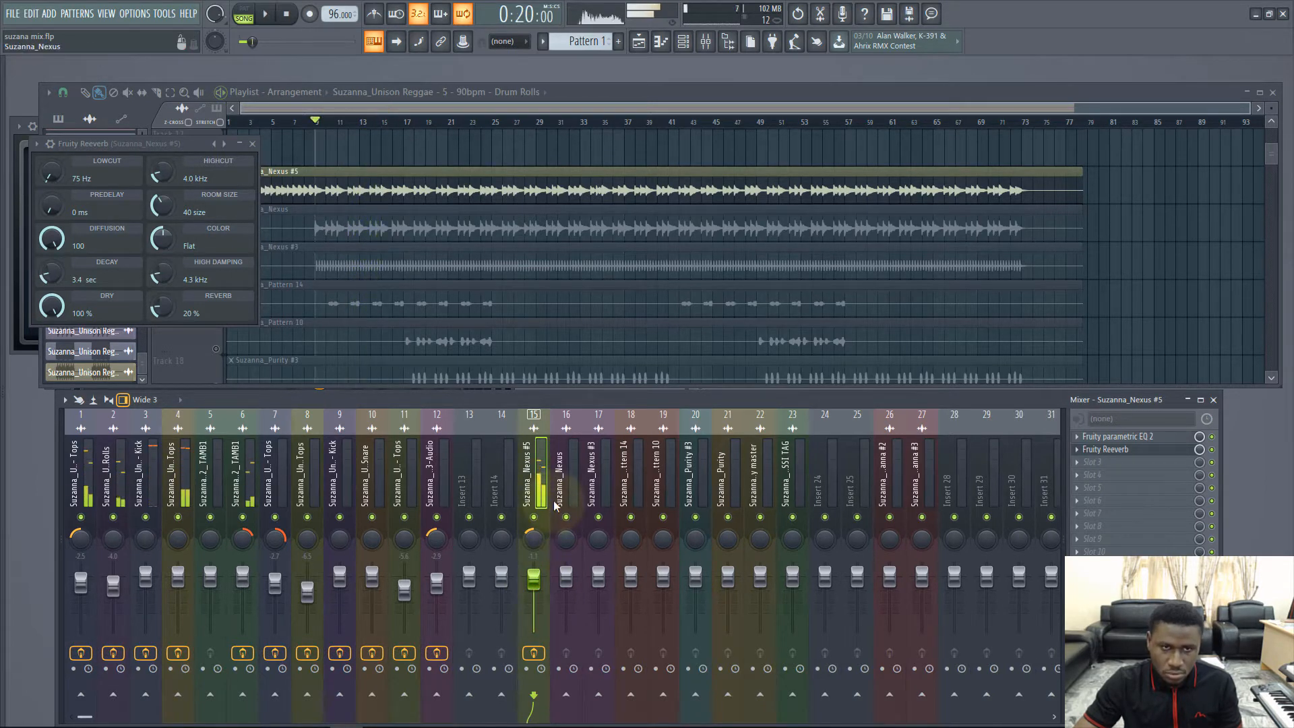
left_click(252, 144)
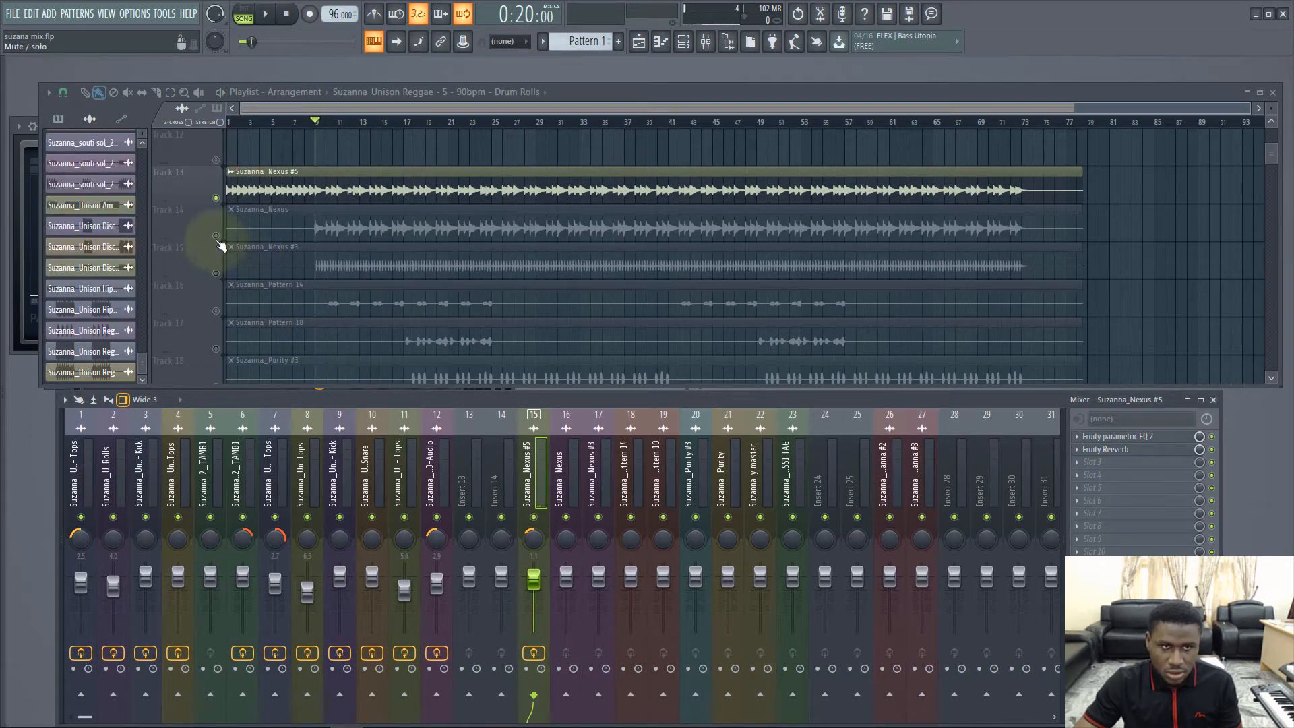
- Unmute the Suzanna_Nexus track in the playlist and audition it with the Nexus #5 mixer track temporarily muted
left_click(217, 238)
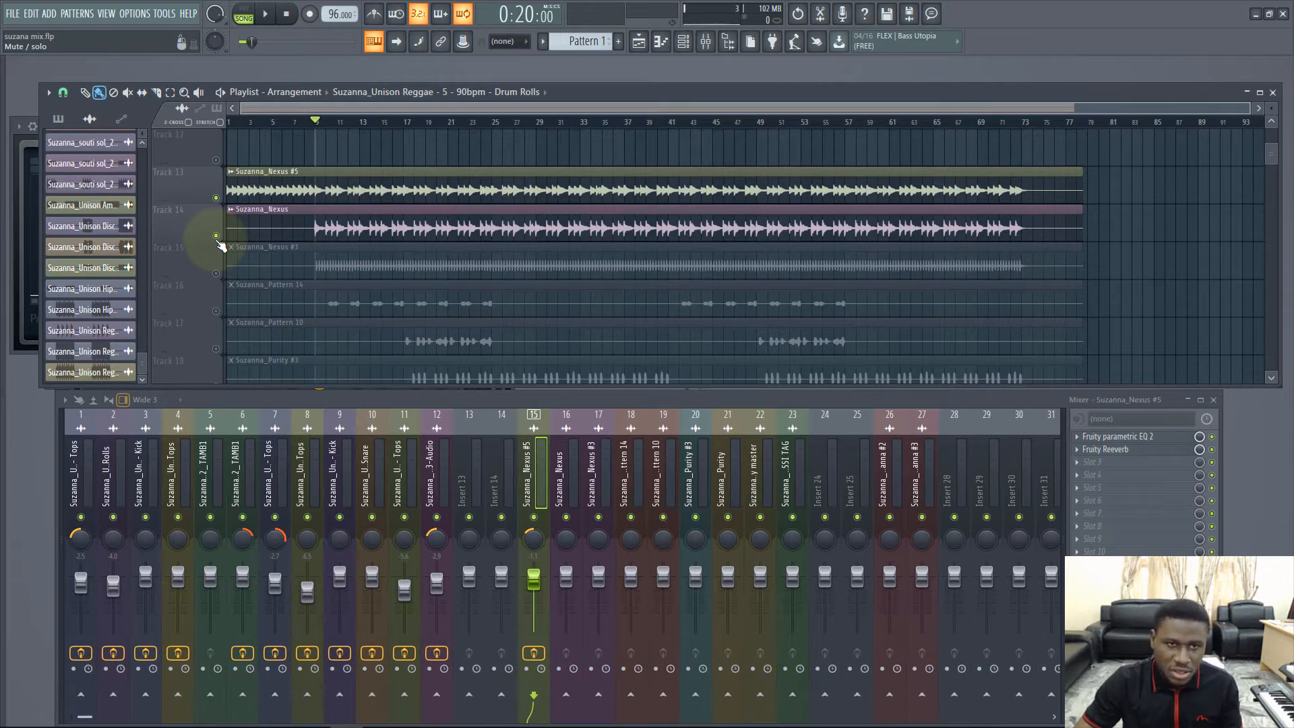
key("space")
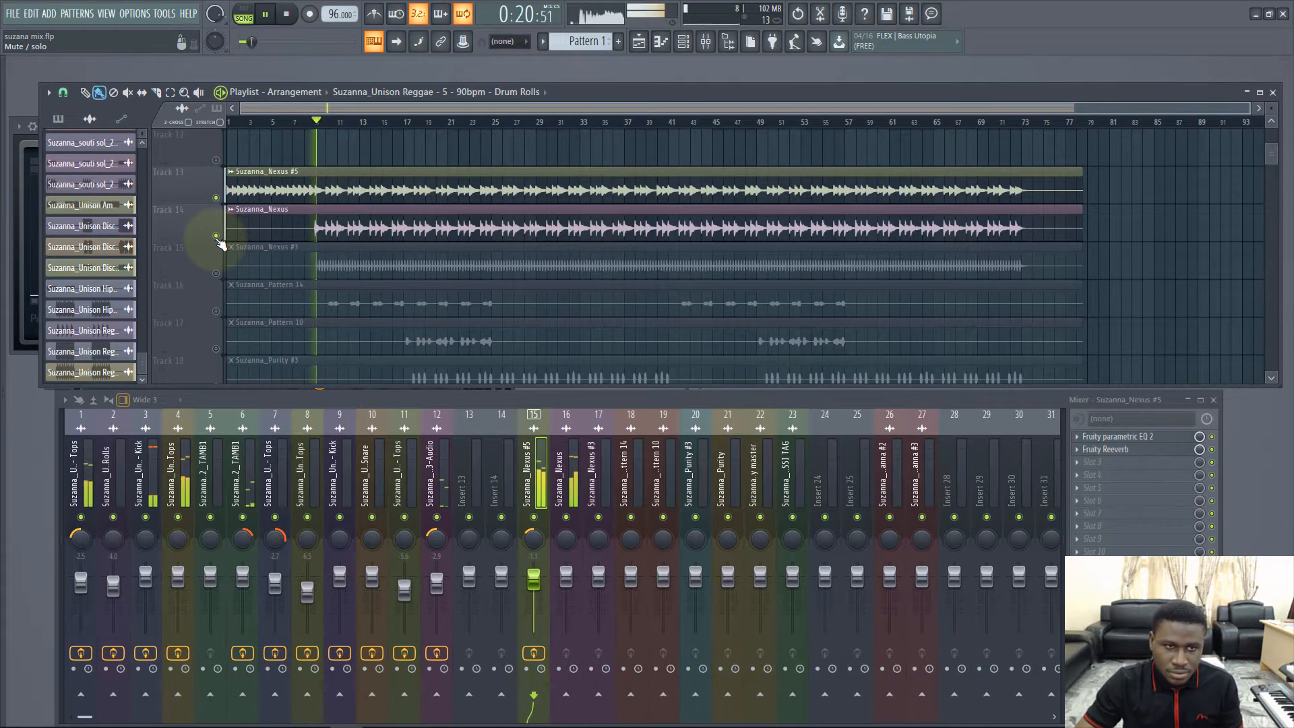
left_click(533, 517)
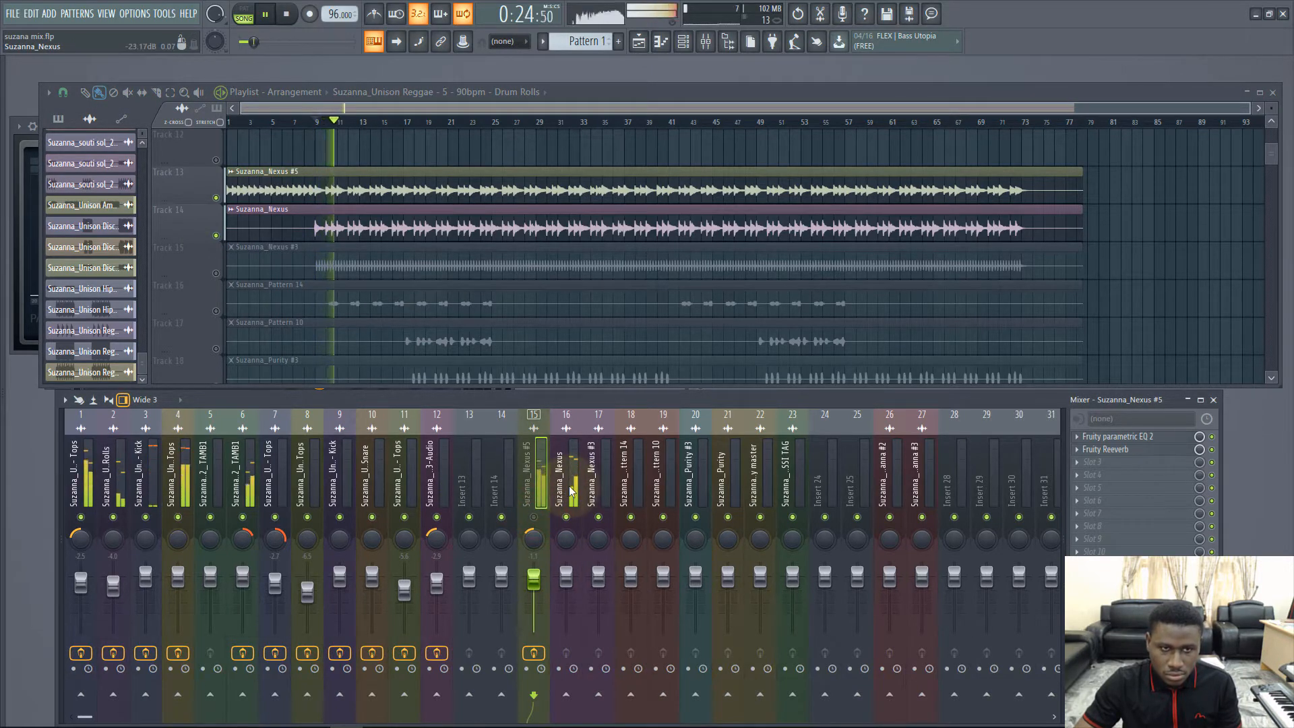
key("space")
left_click(533, 517)
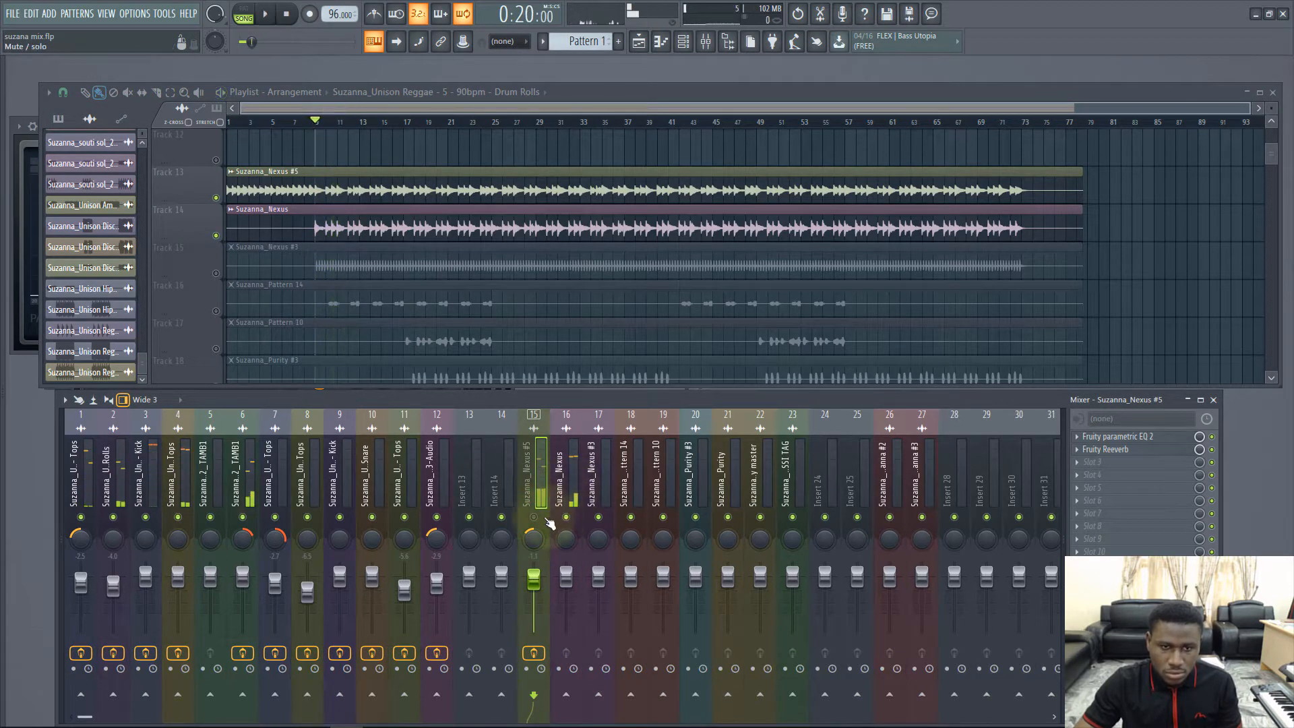
- Pan the Suzanna_Nexus mixer track to the right and play the result
left_click(567, 484)
left_click_drag(572, 540, 572, 545)
key("space")
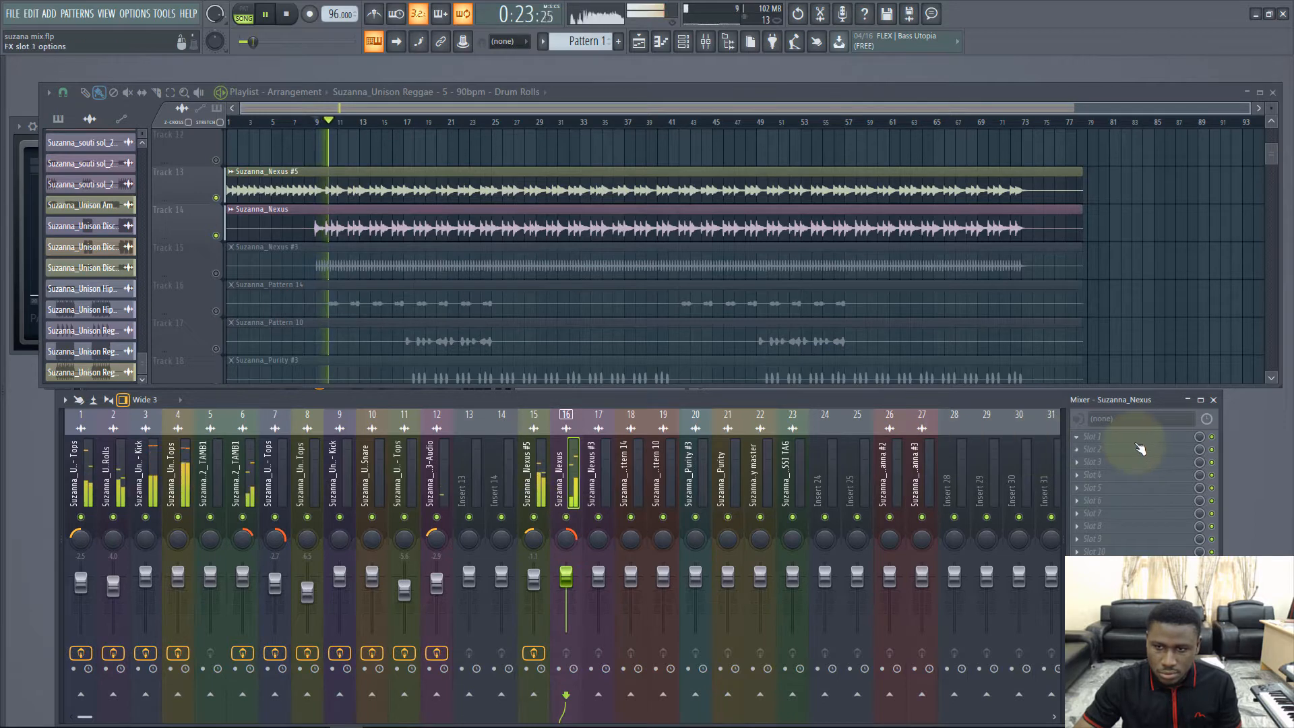
- Add Fruity Parametric EQ 2 to Suzanna_Nexus, cutting the lows steeply with band 1 and slightly boosting band 6
left_click(1132, 437)
left_click(663, 626)
key("space")
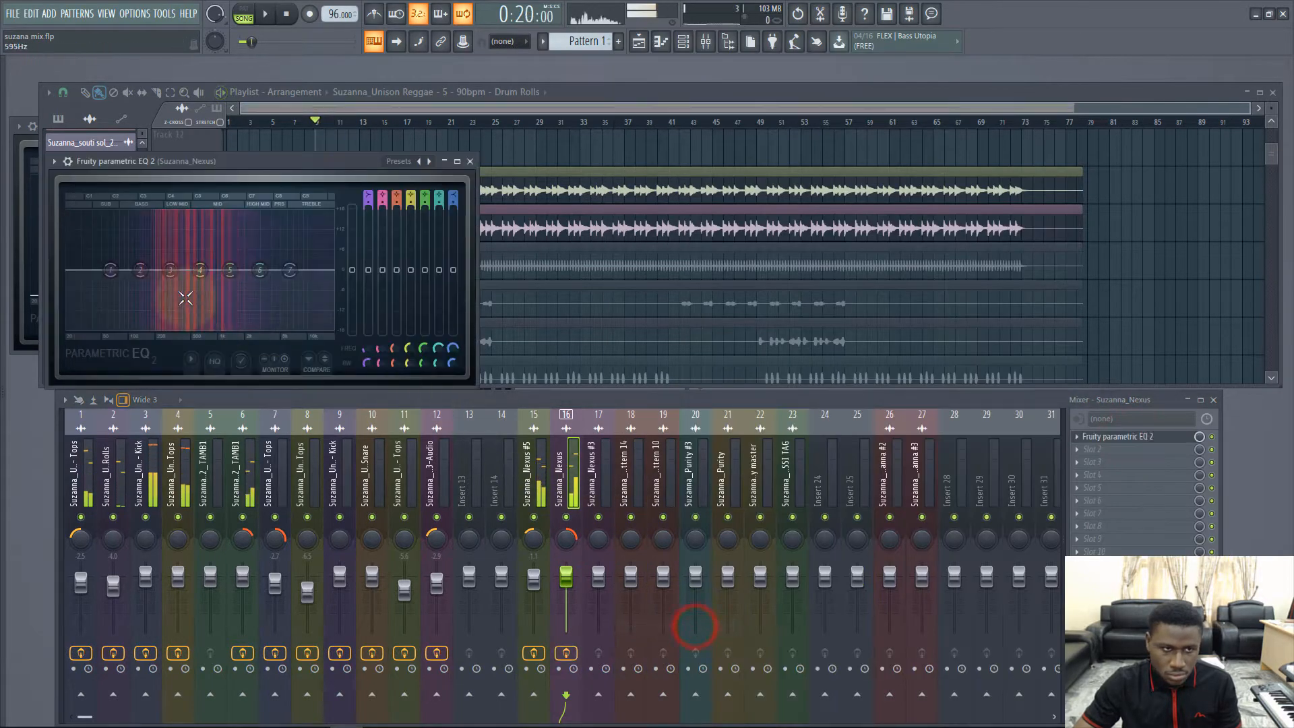
left_click_drag(110, 269, 169, 339)
key("space")
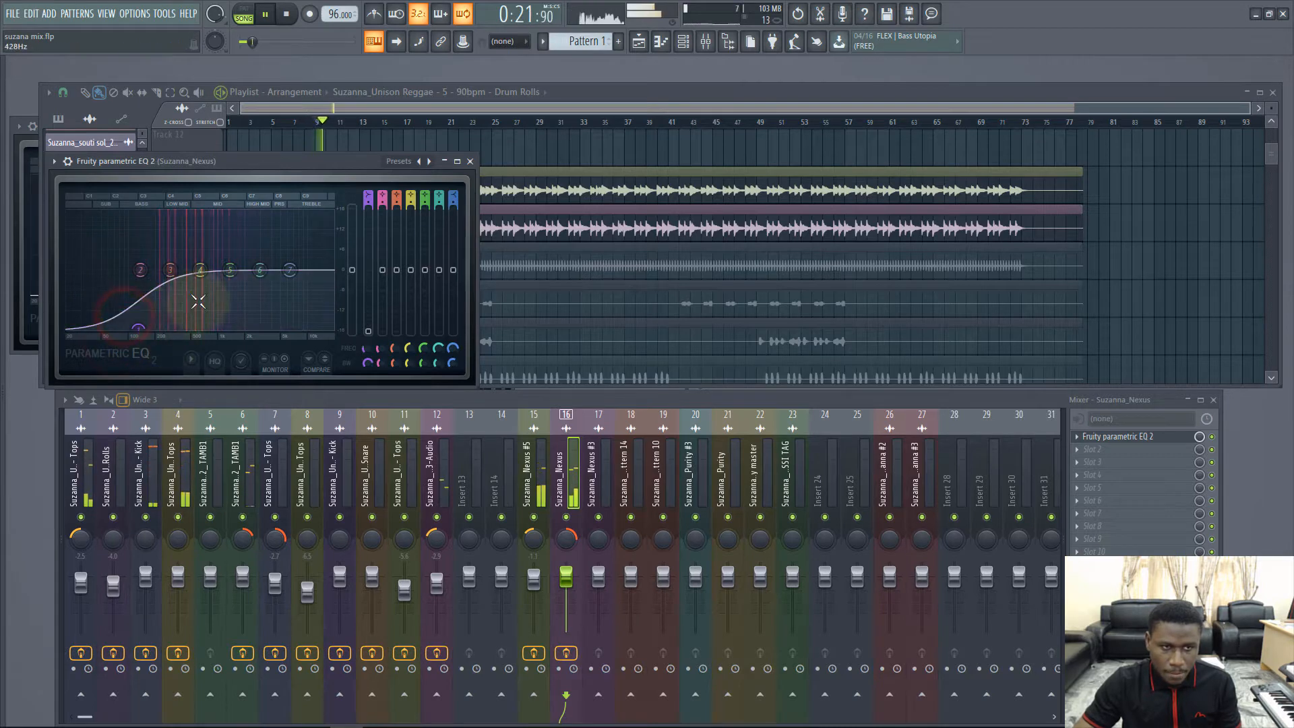
left_click_drag(255, 271, 260, 266)
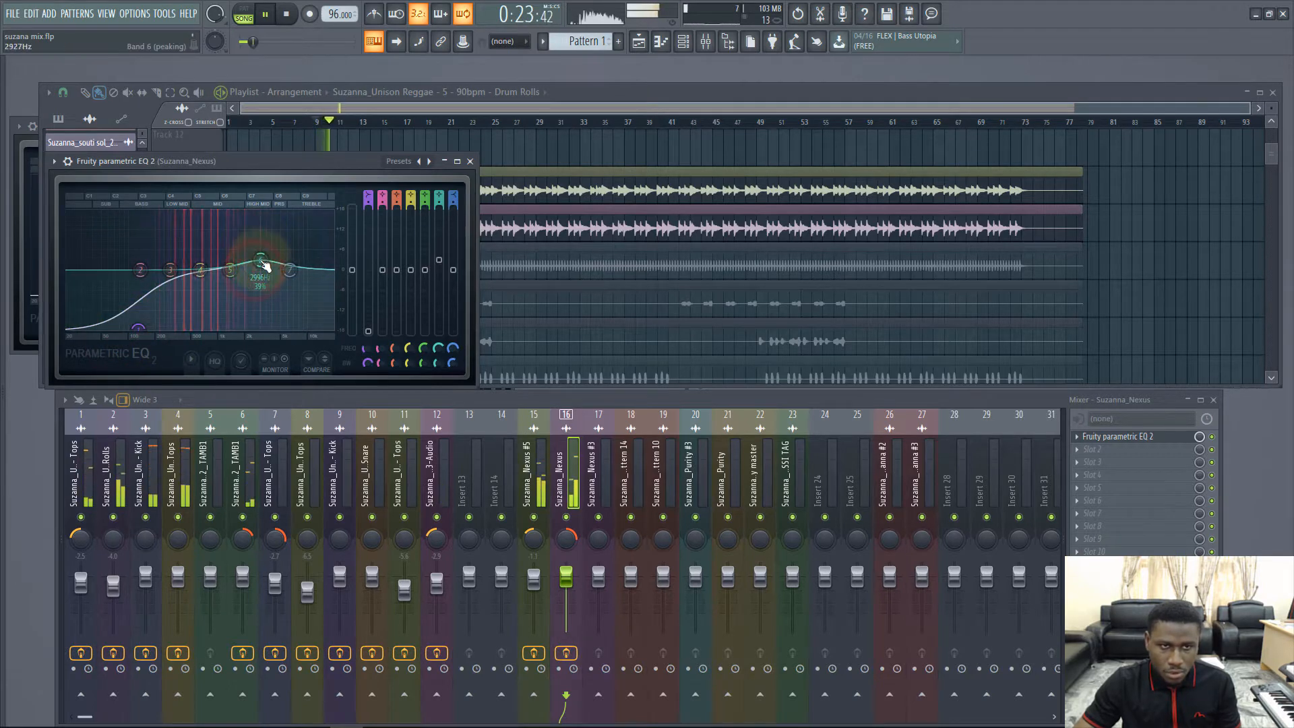
left_click(469, 161)
- Add Fruity Reeverb to the second effect slot of Suzanna_Nexus and set its reverb level to 19%
left_click(1132, 449)
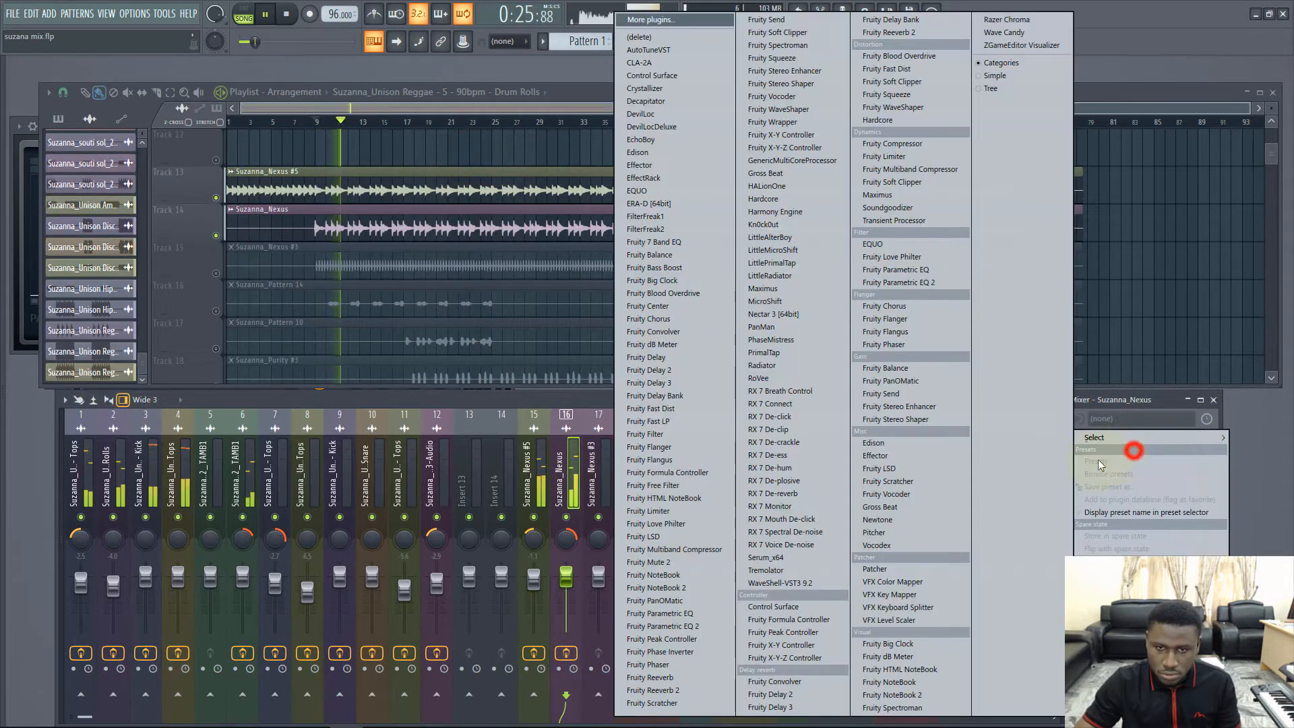
left_click(681, 676)
left_click_drag(201, 346, 198, 316)
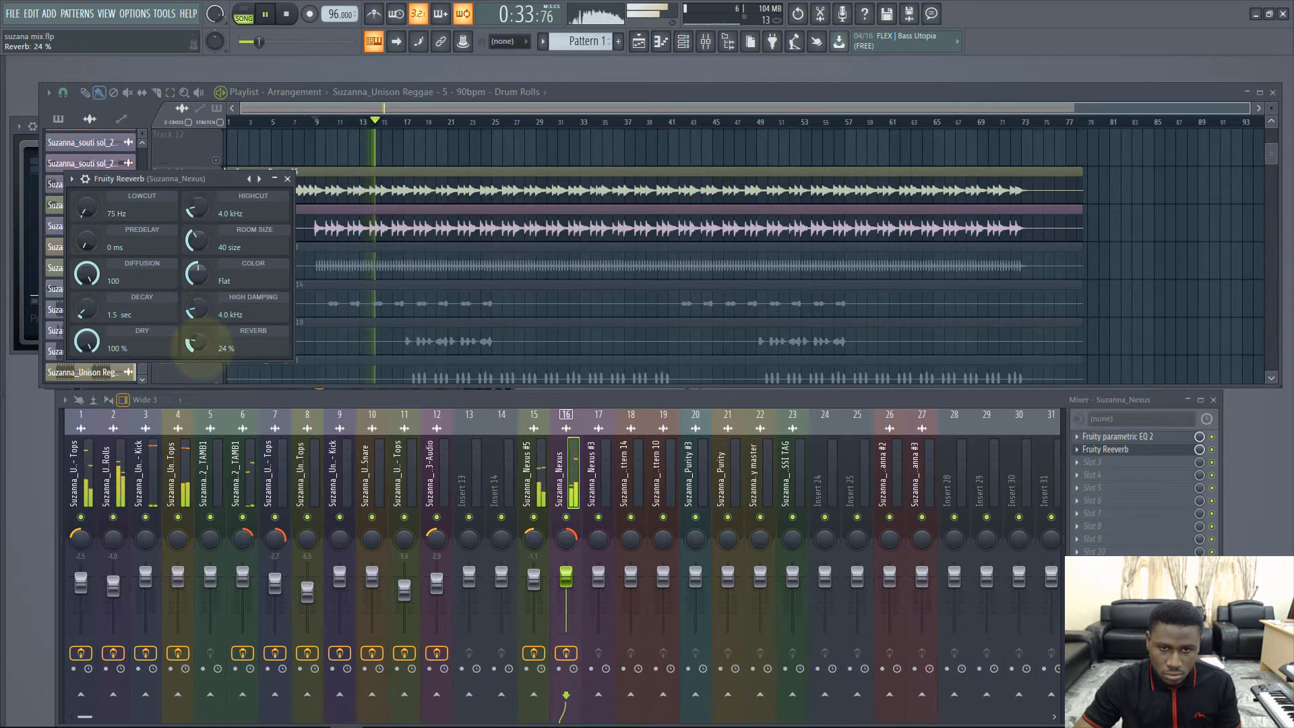
left_click_drag(206, 353, 206, 366)
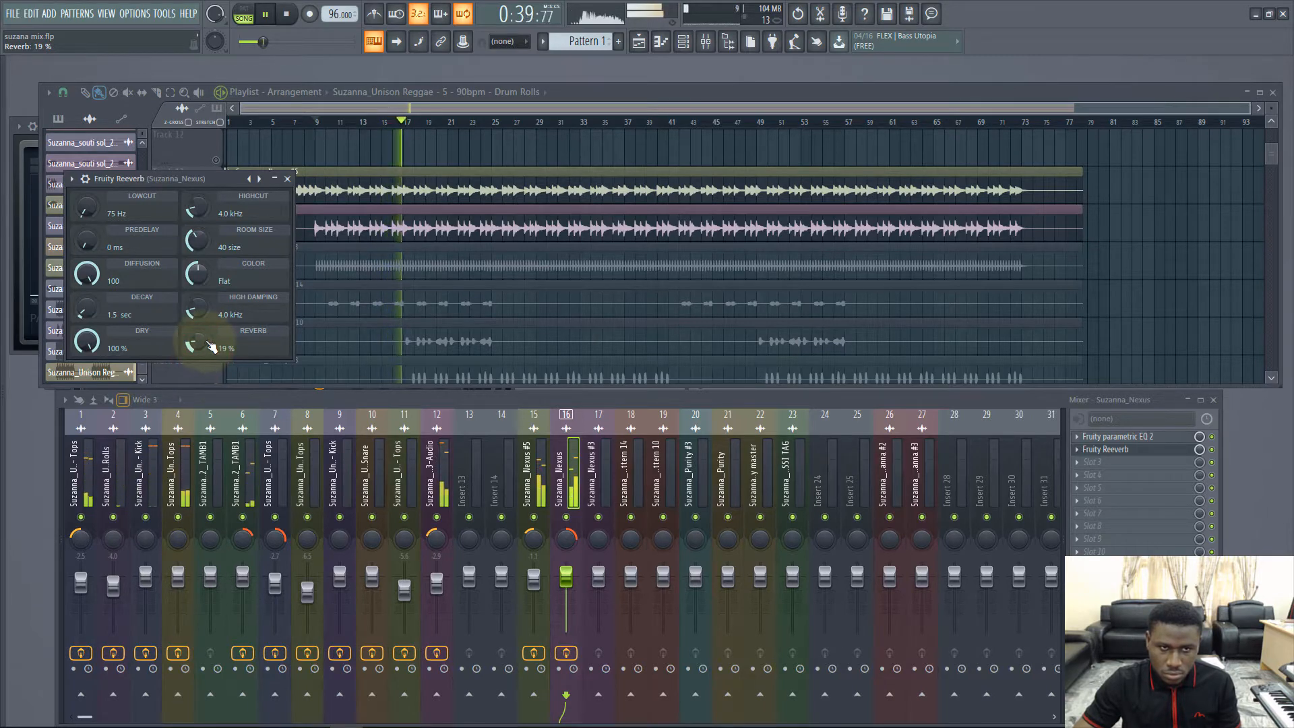
left_click(288, 179)
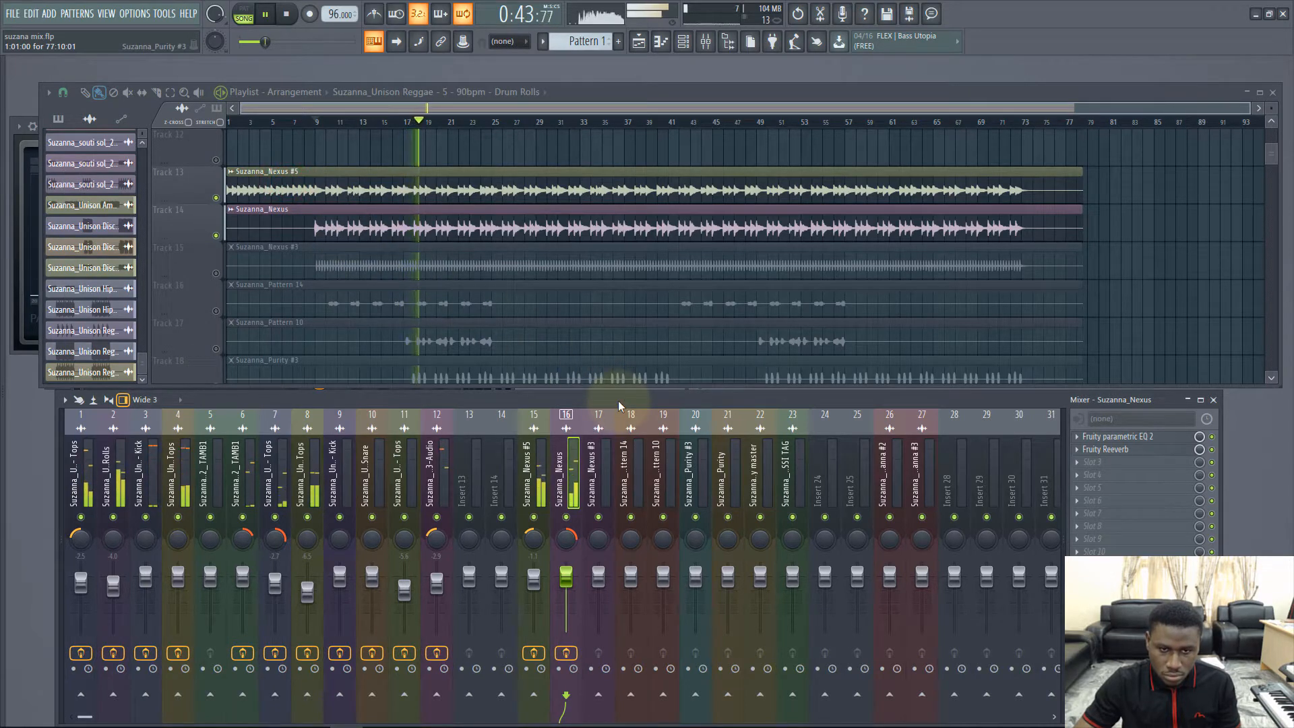
- Lower the Suzanna_Nexus mixer volume to about -2.6 dB and replay it with Suzanna_Nexus #5 to compare their opposite panning
left_click_drag(566, 576, 570, 588)
key("space")
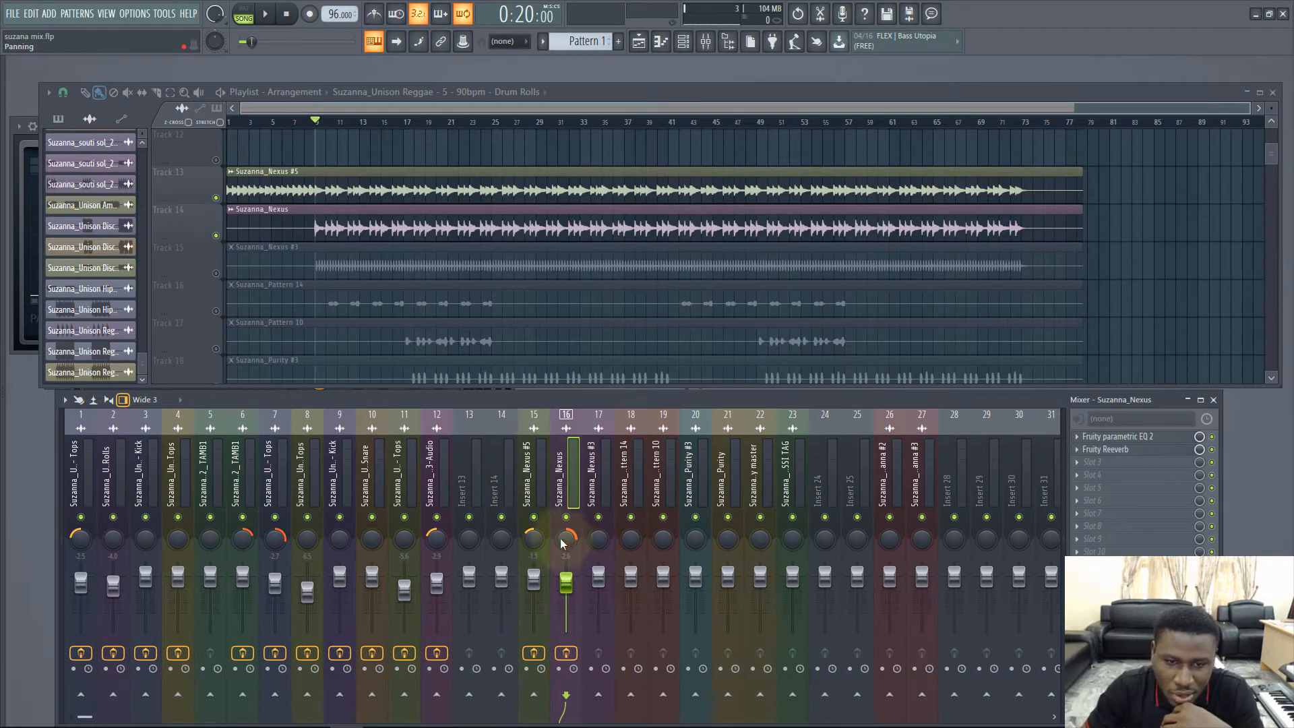
left_click(565, 542)
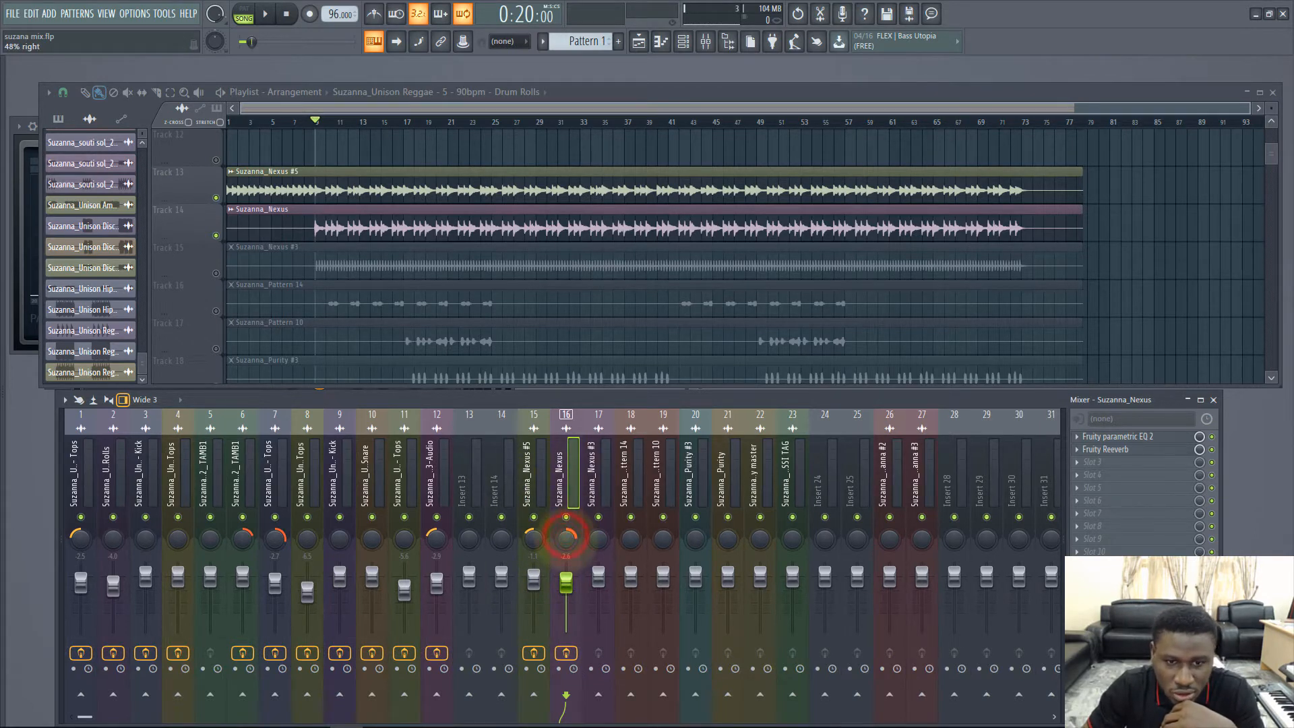
left_click(531, 542)
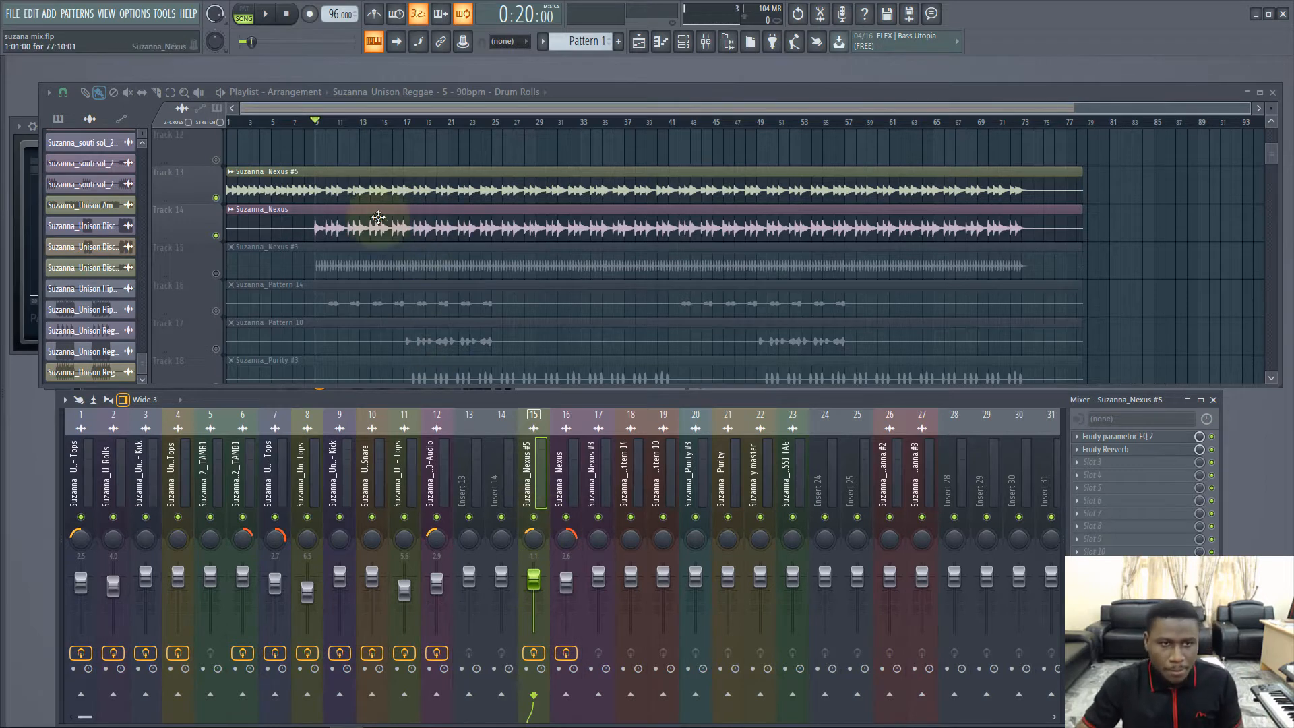
key("space")
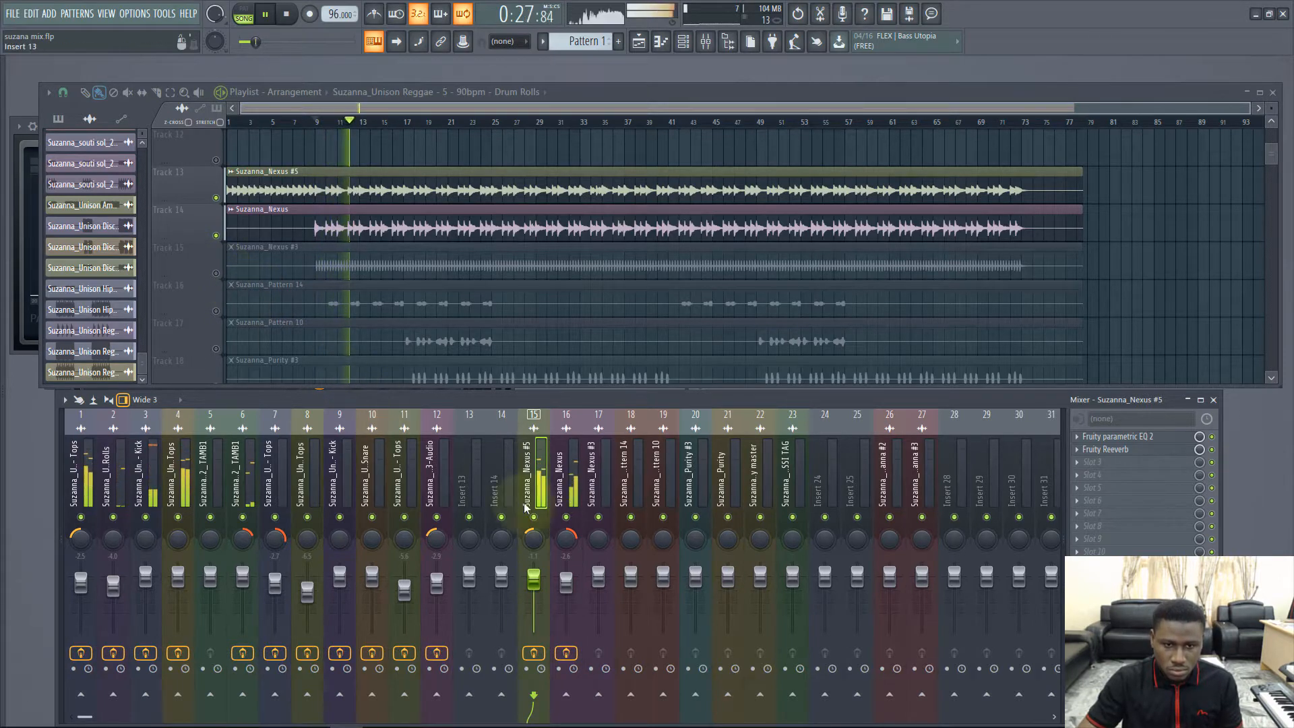
- Set the Fruity Reeverb on Suzanna_Nexus to a 2.2 sec decay and a room size of 75
left_click(567, 487)
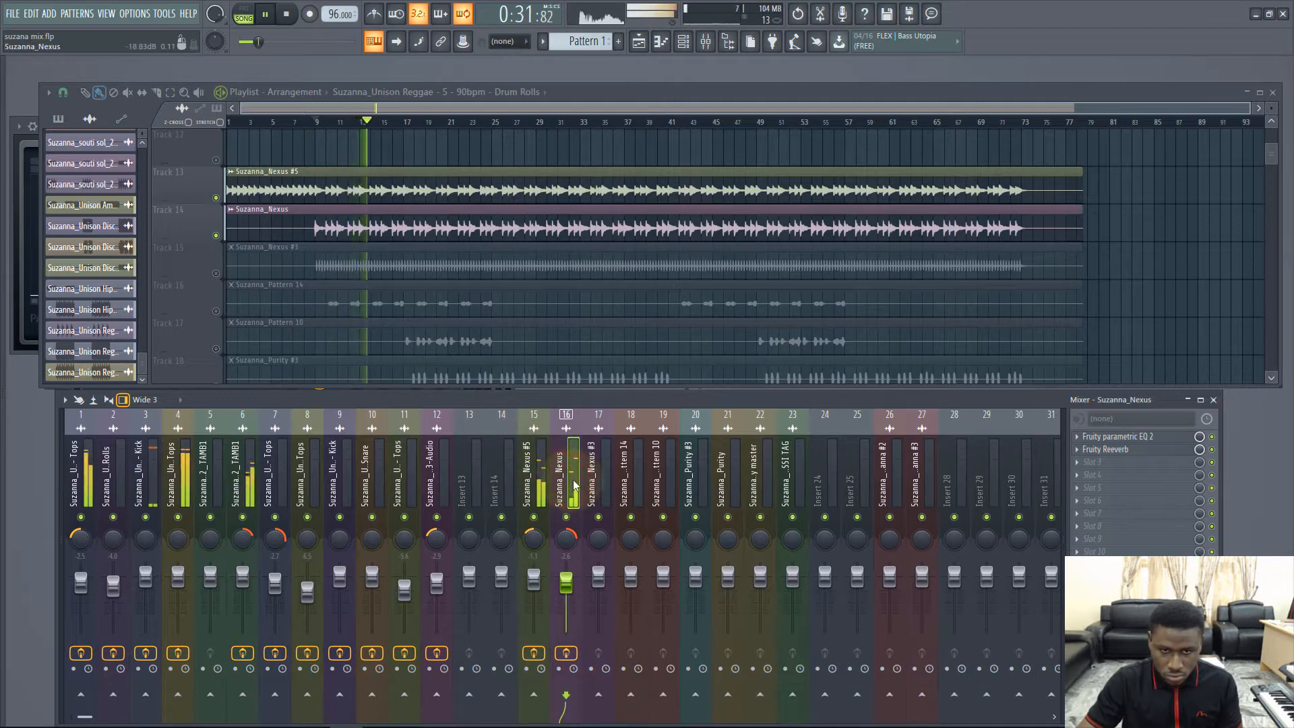
left_click(1130, 452)
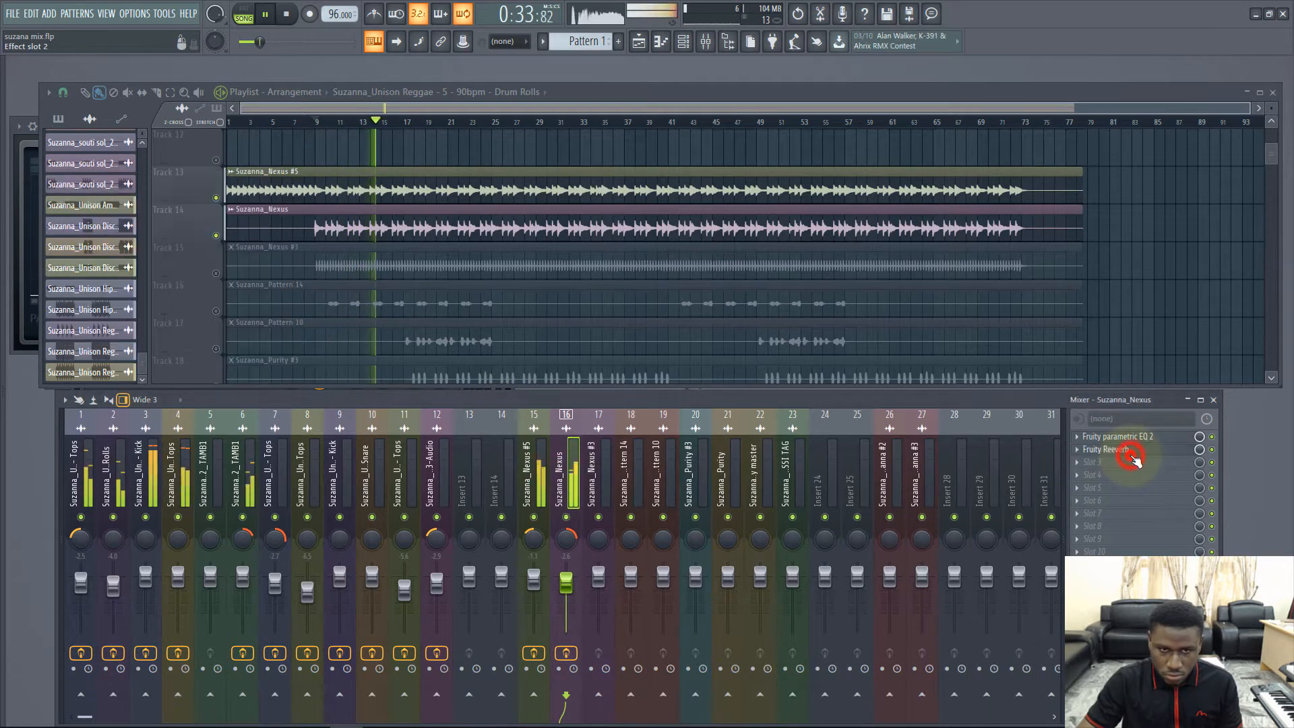
left_click_drag(86, 308, 87, 277)
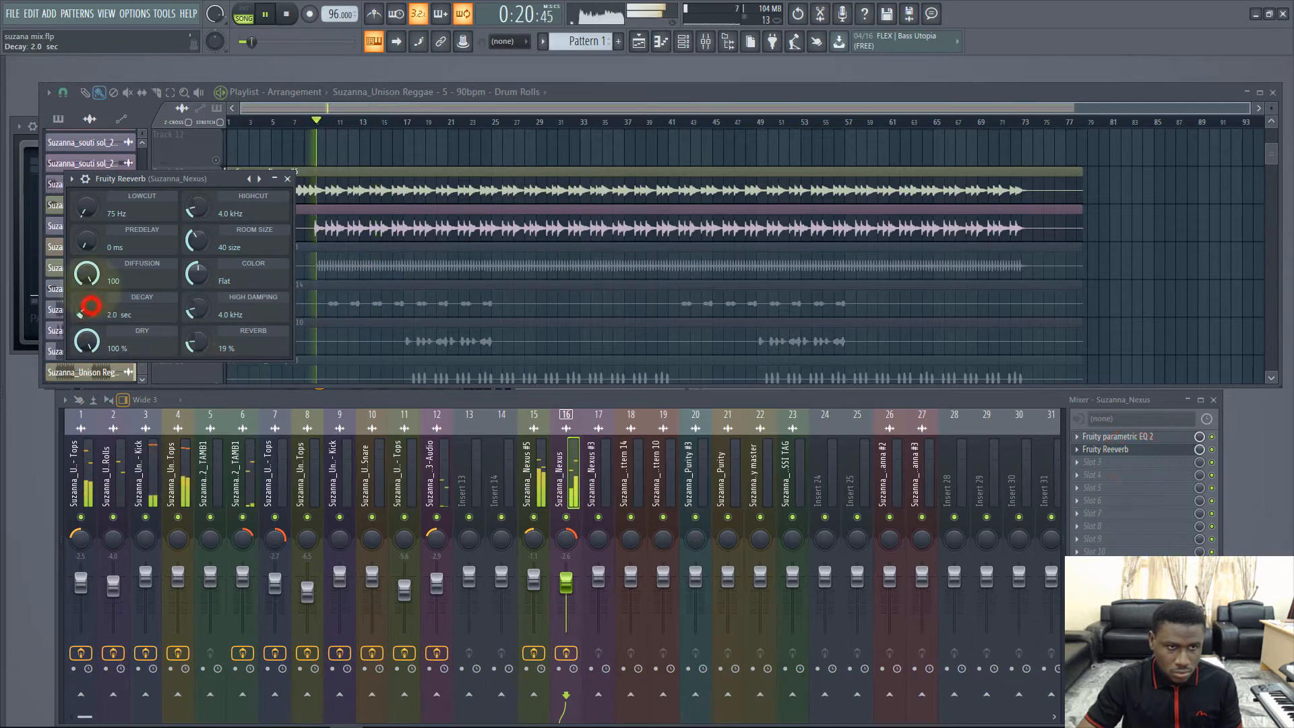
left_click_drag(194, 237, 228, 20)
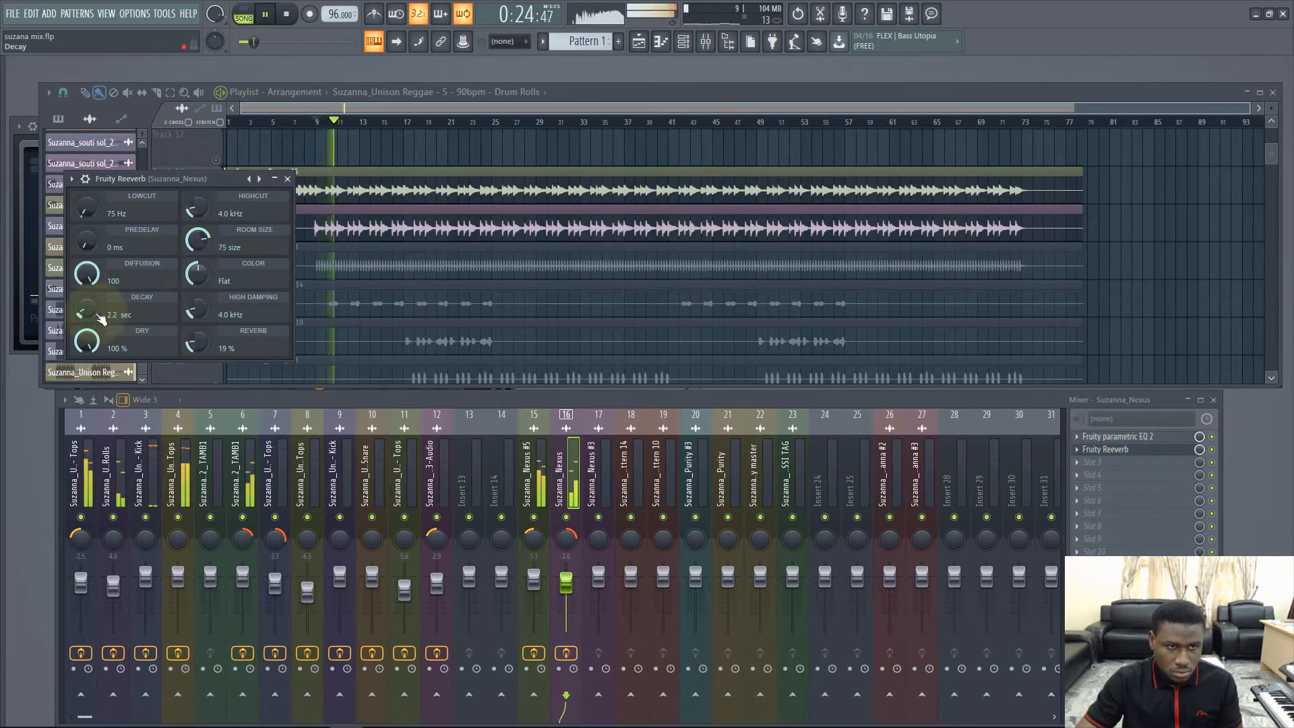
- Shift band 1 of the Suzanna_Nexus parametric EQ to a higher frequency to extend the low cut, and close the EQ
left_click(1096, 438)
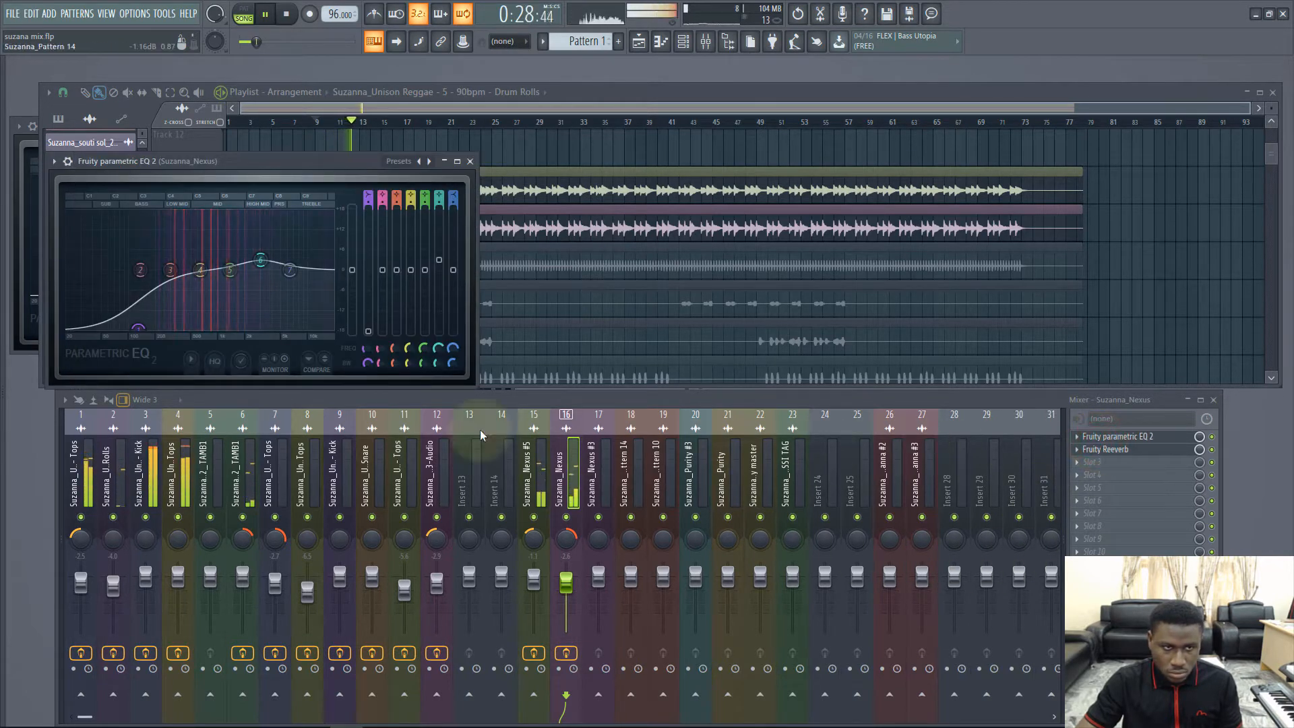
left_click_drag(147, 332, 160, 332)
left_click(499, 401)
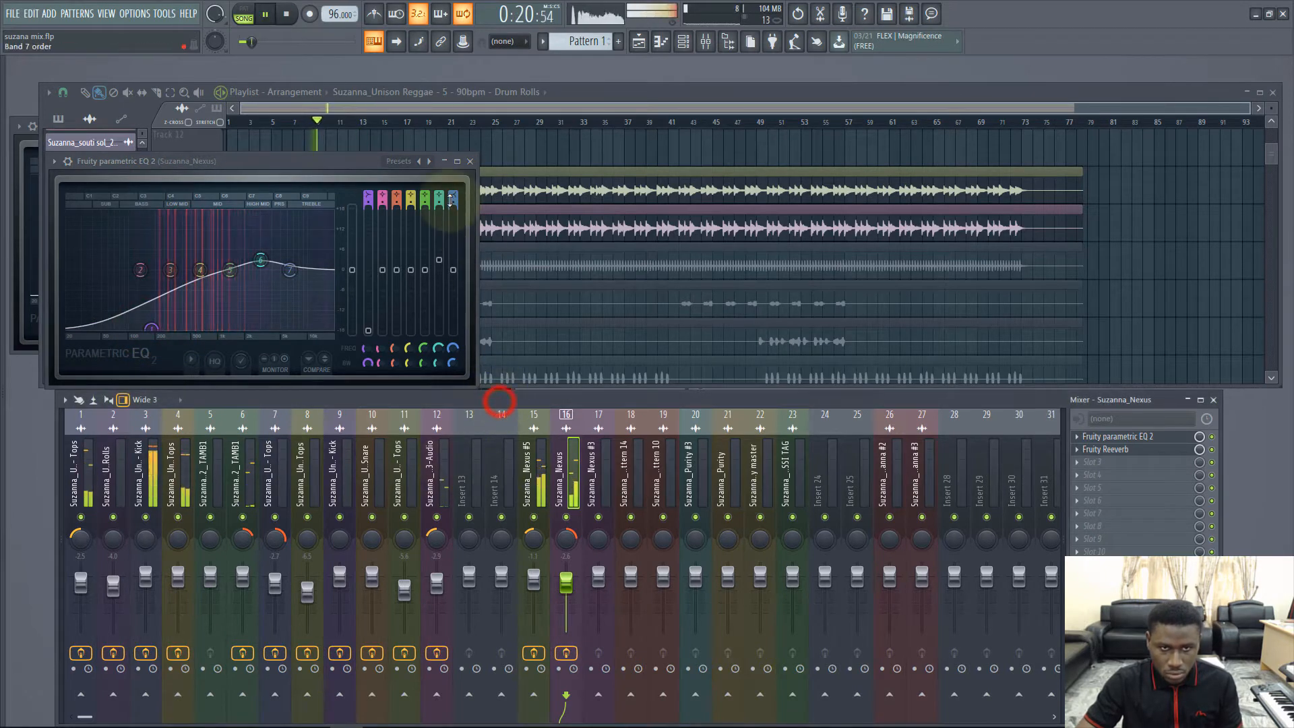
left_click(465, 162)
- Lower the Suzanna_Nexus mixer volume slightly further, close its reverb window and stop playback
left_click(567, 583)
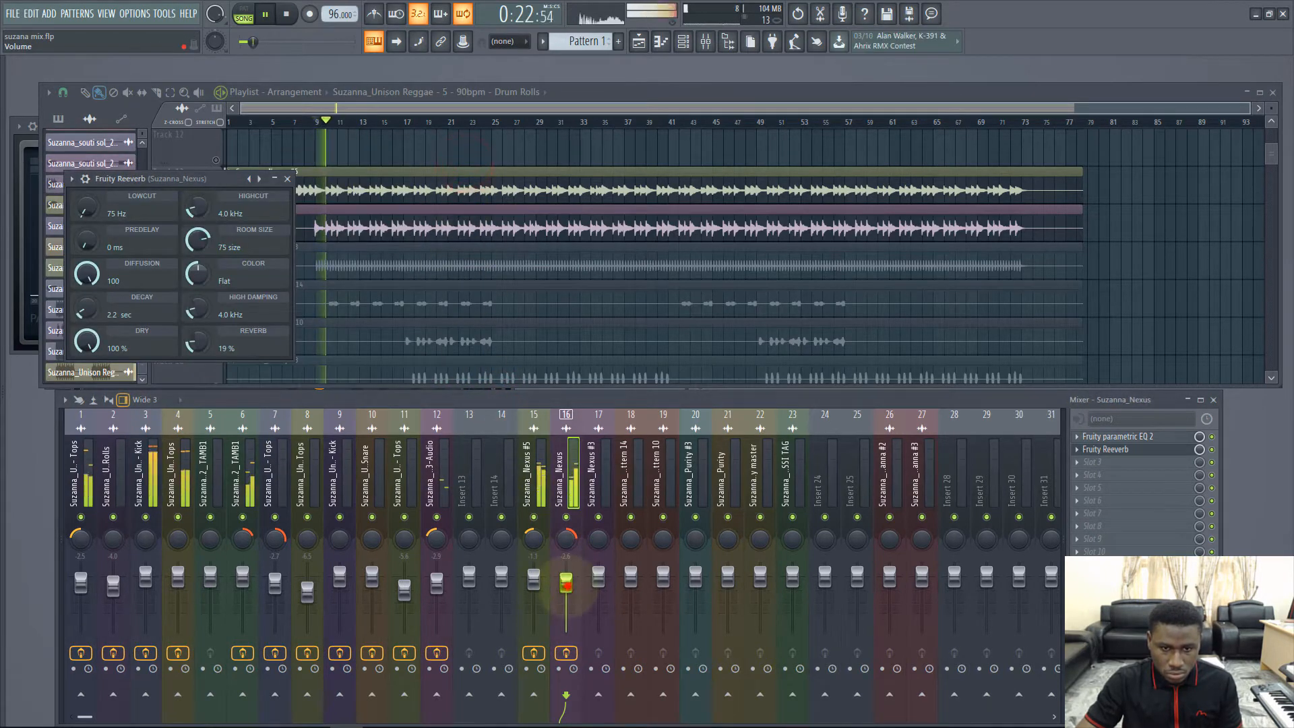
left_click(288, 179)
key("space")
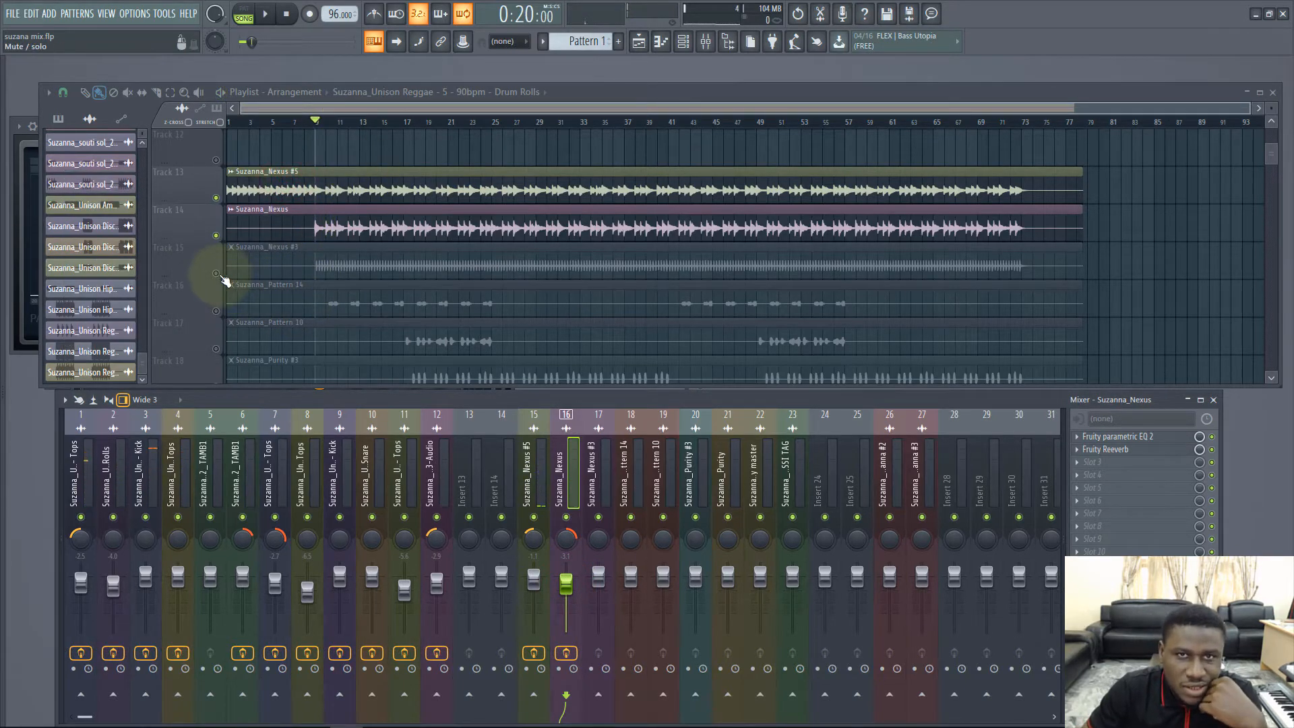
- Unmute the Suzanna_Nexus #3 playlist track, play it and pan its mixer track 18% right
left_click(217, 274)
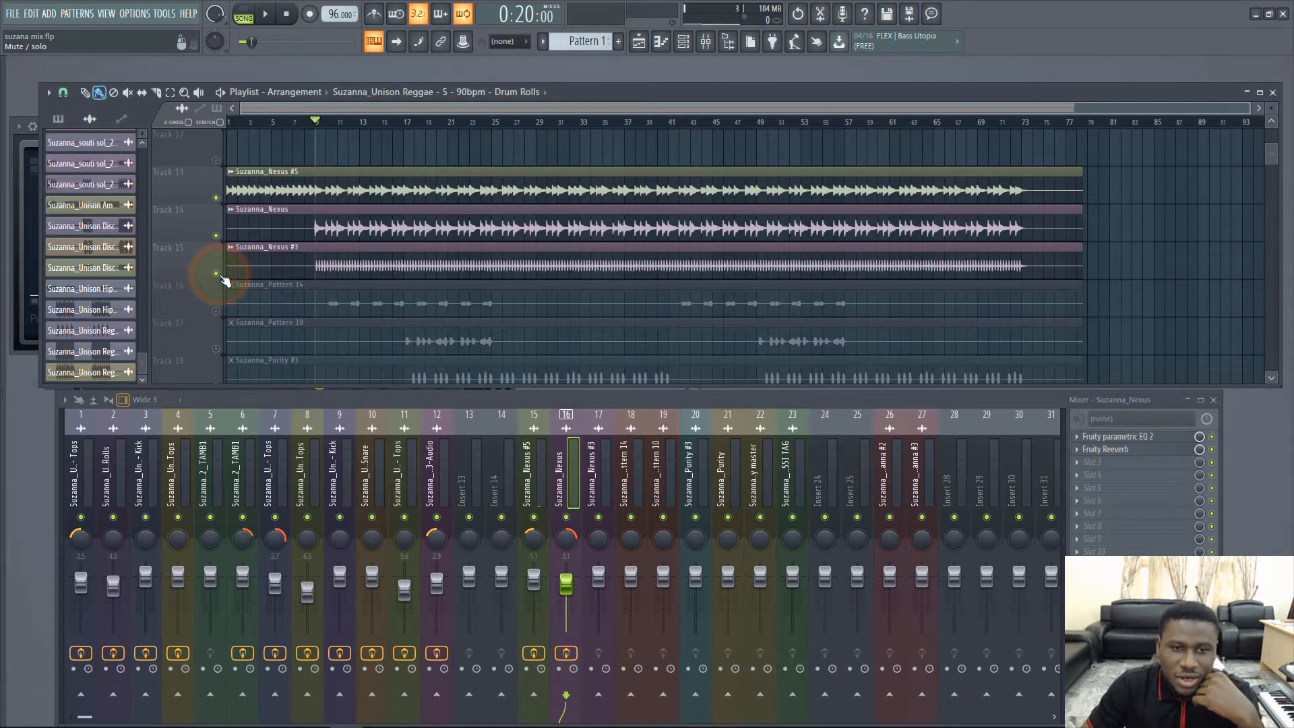
scroll(306, 202, "down", 2)
key("space")
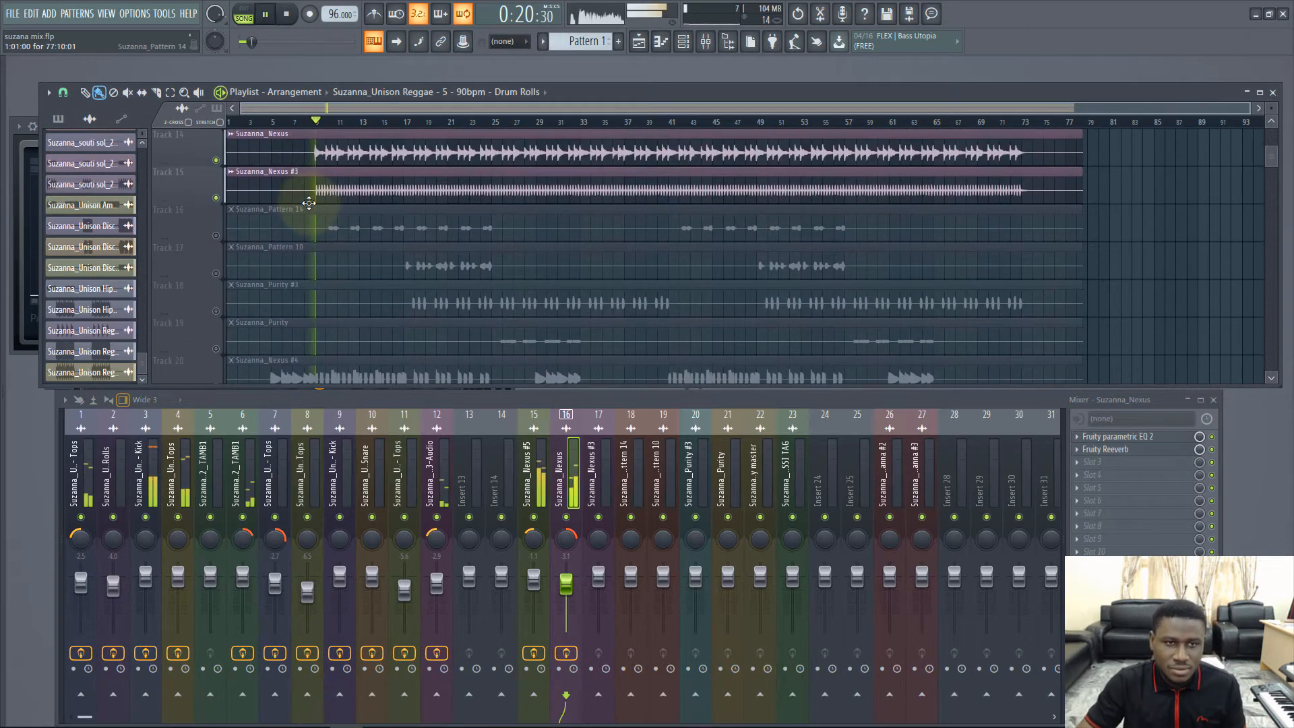
left_click(604, 489)
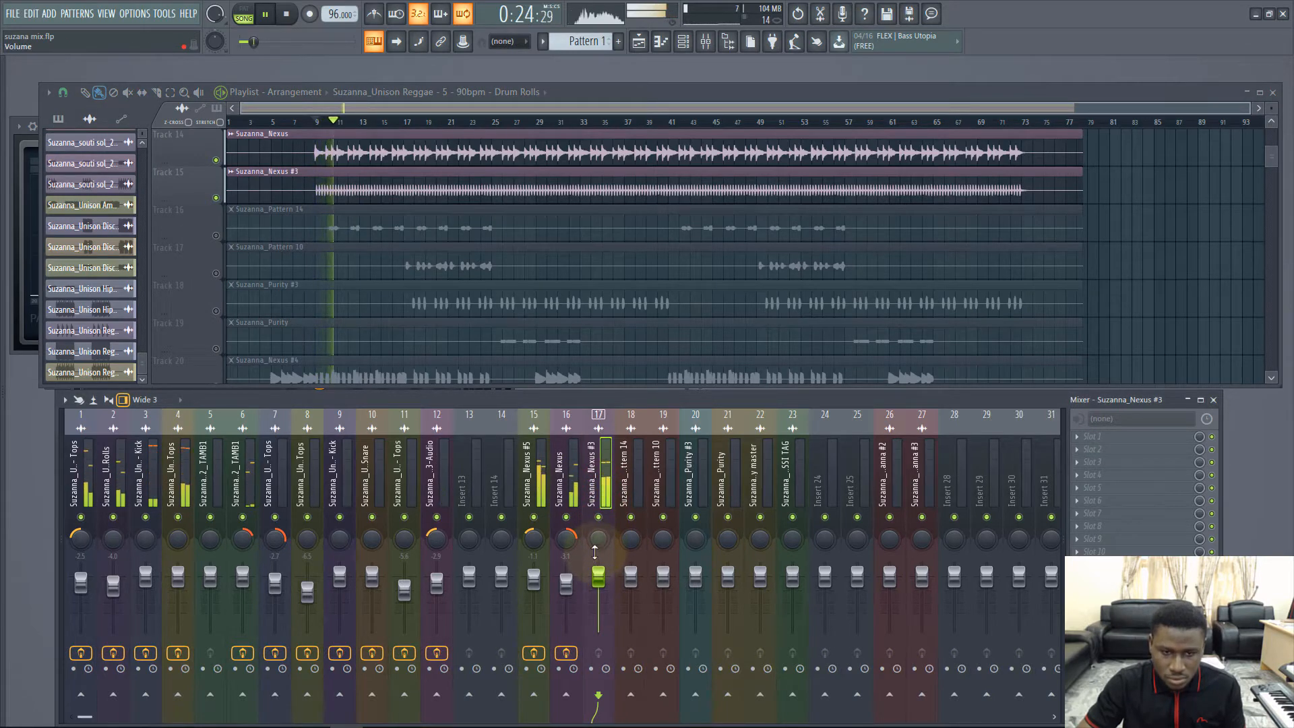
left_click_drag(599, 539, 598, 530)
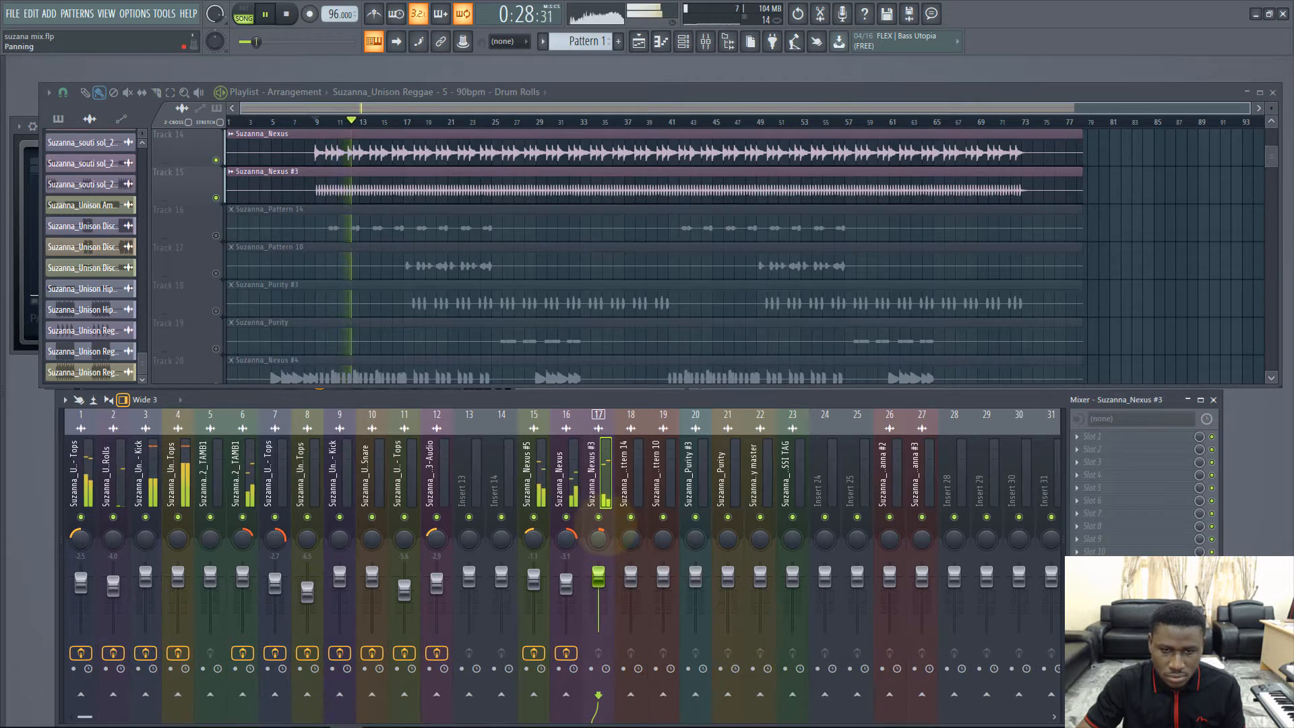
key("space")
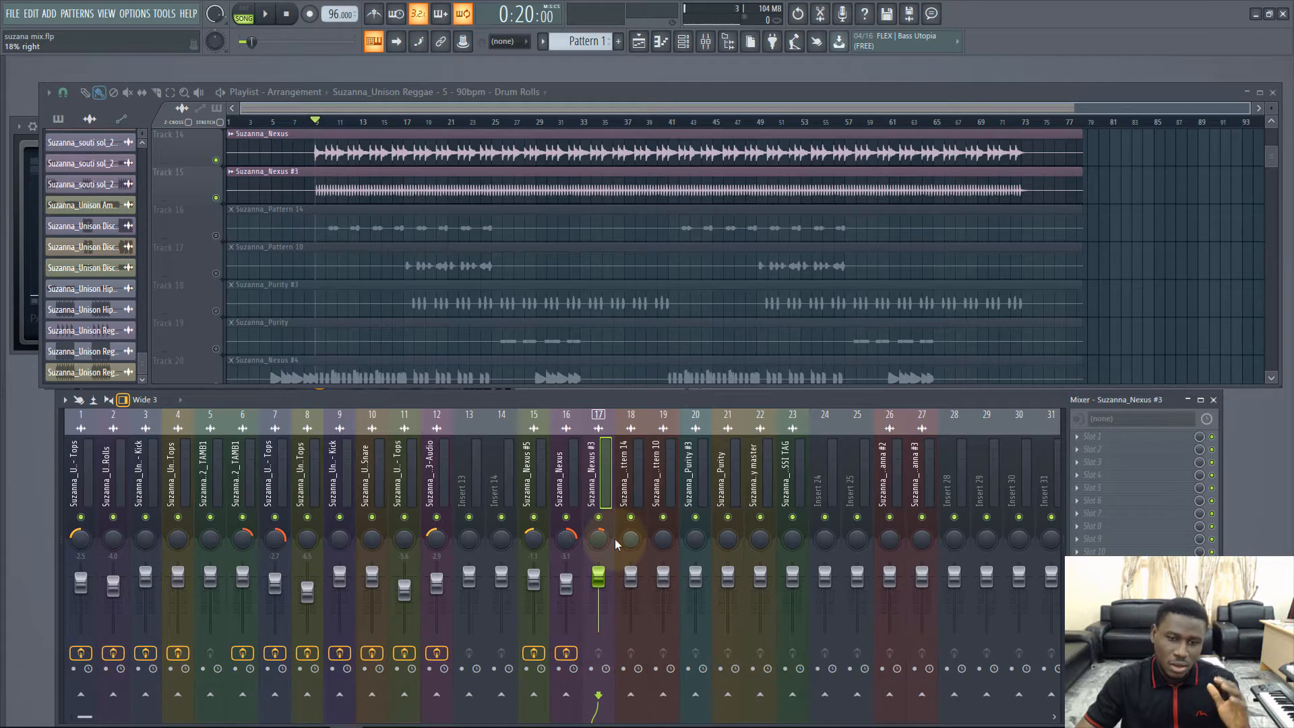
left_click(537, 540)
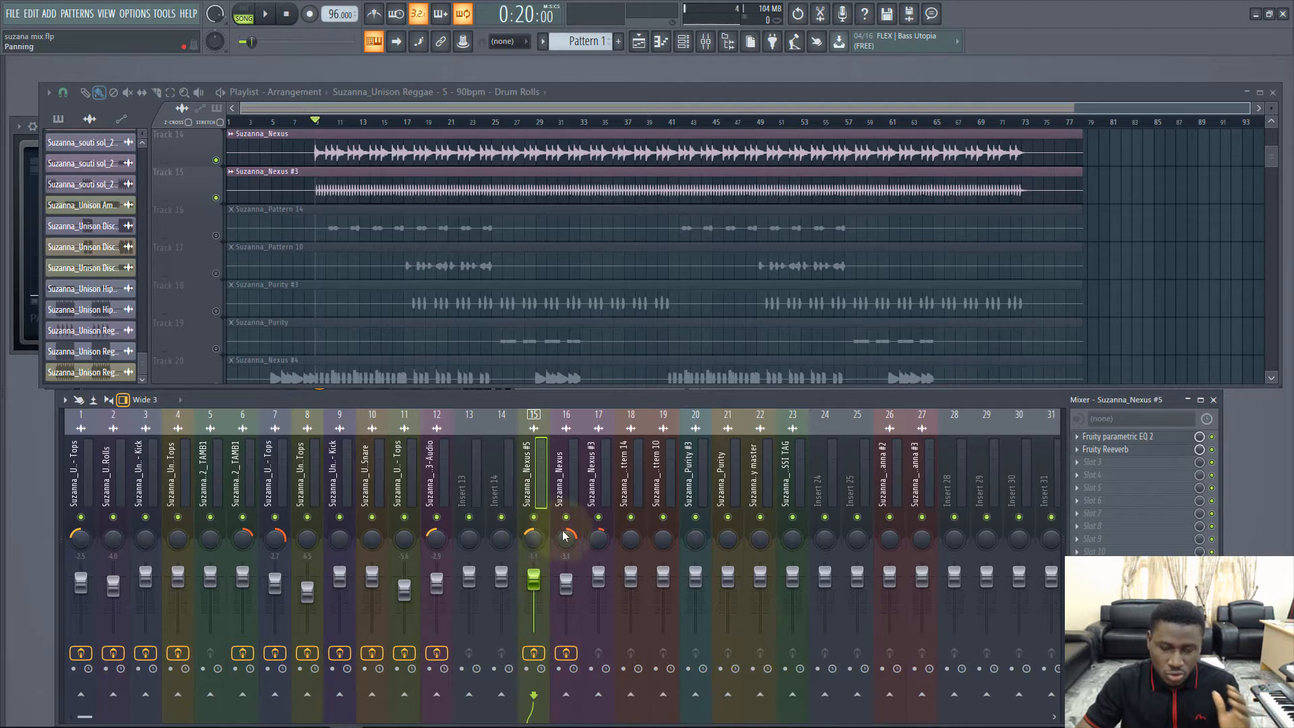
- Add Fruity Parametric EQ 2 to Suzanna_Nexus #3, cutting the lows steeply with band 1 and slightly boosting band 5
left_click(596, 501)
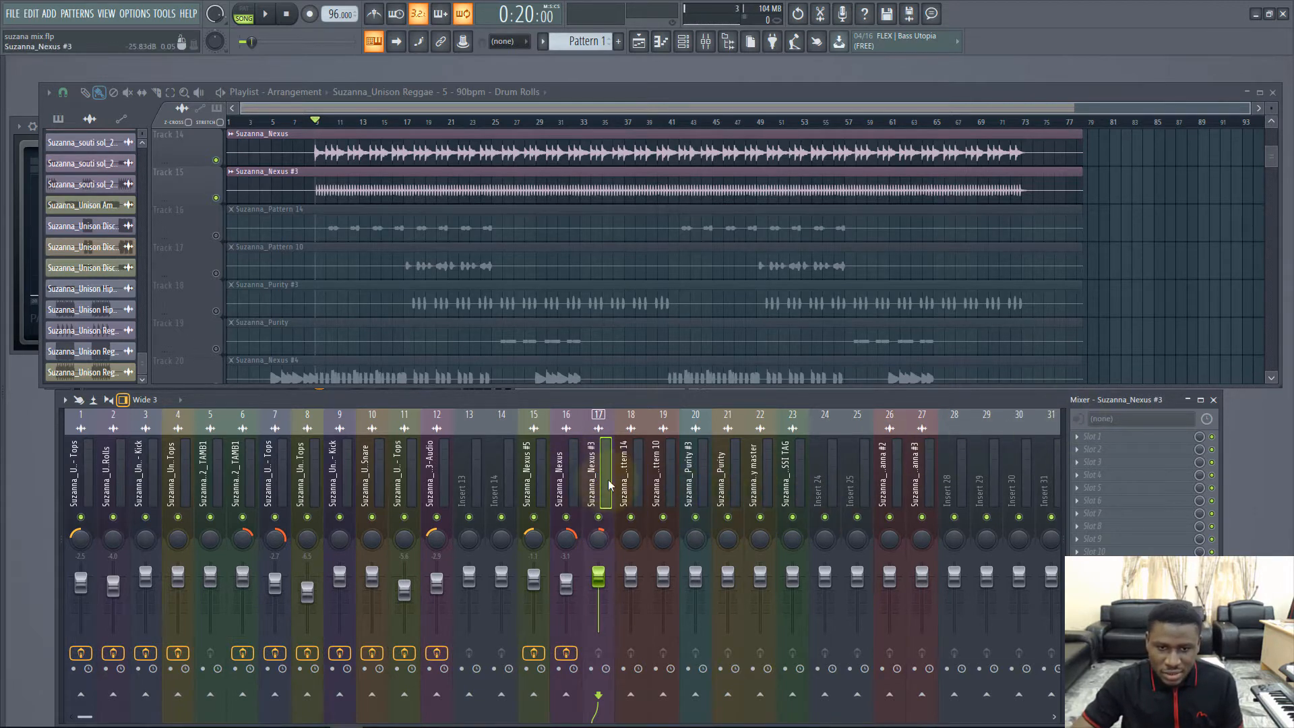
key("space")
left_click(1125, 461)
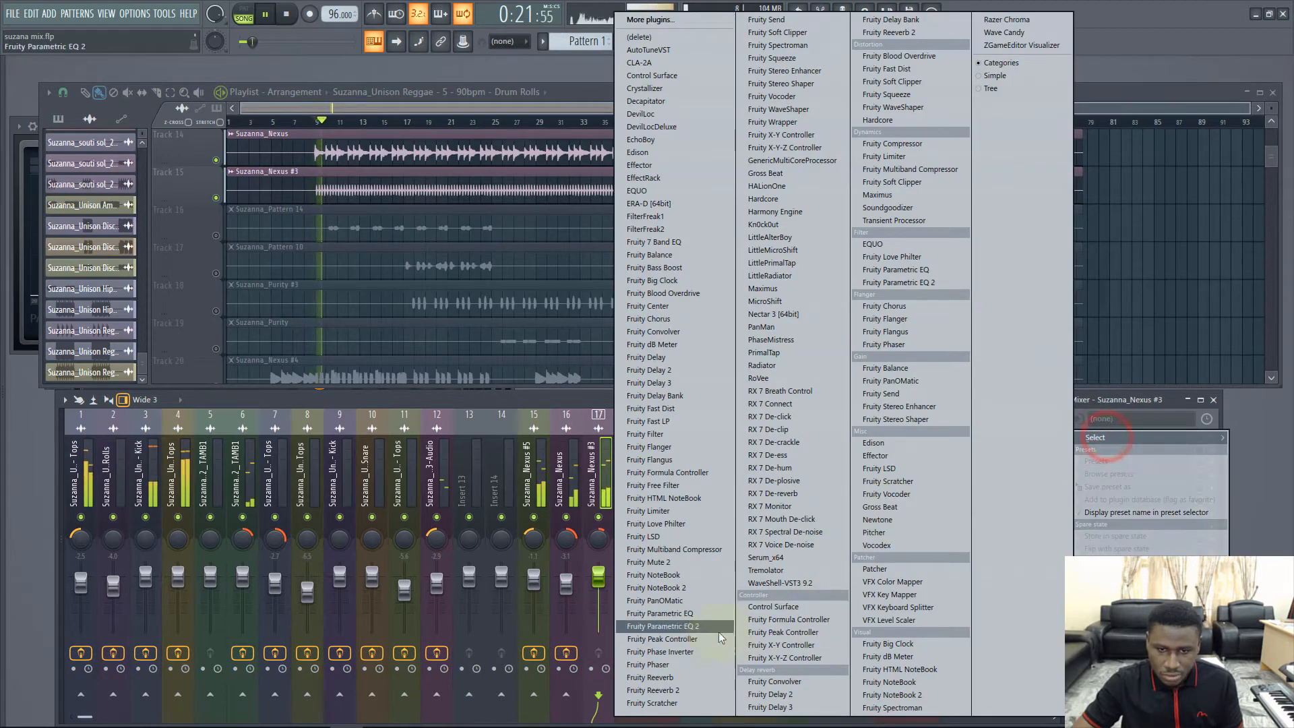
left_click(711, 625)
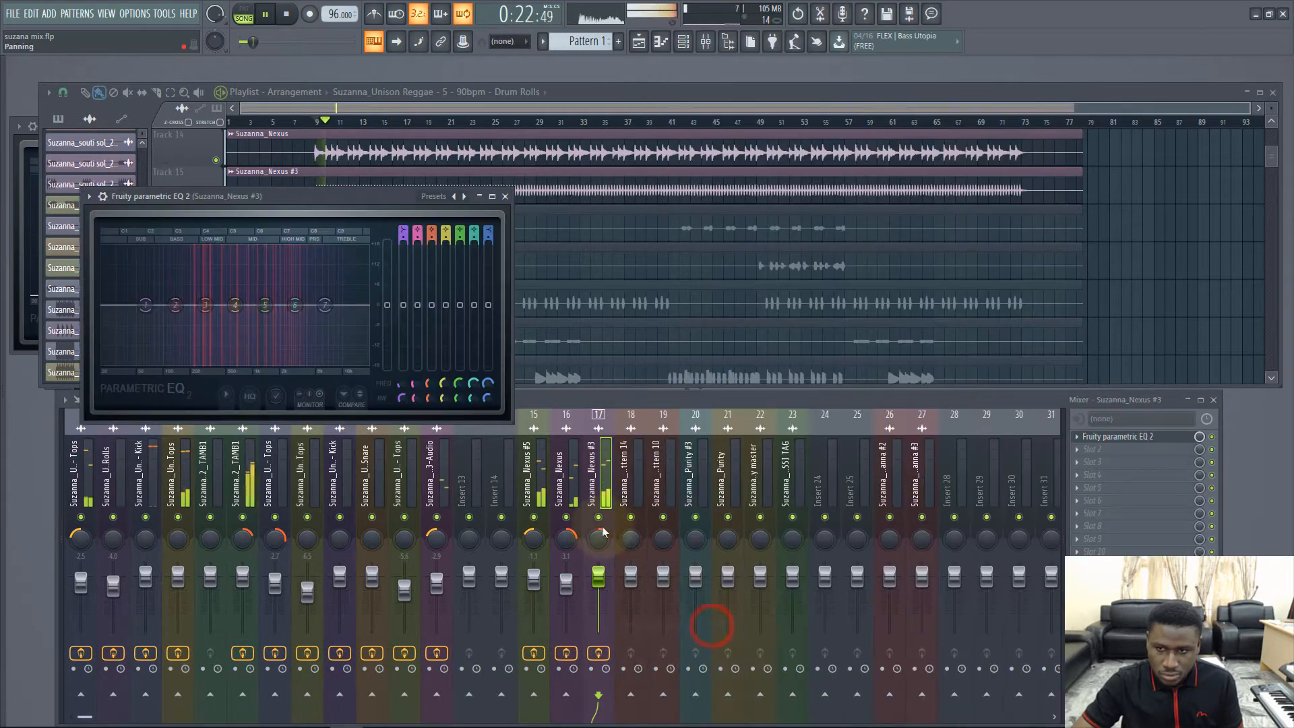
left_click_drag(158, 301, 147, 506)
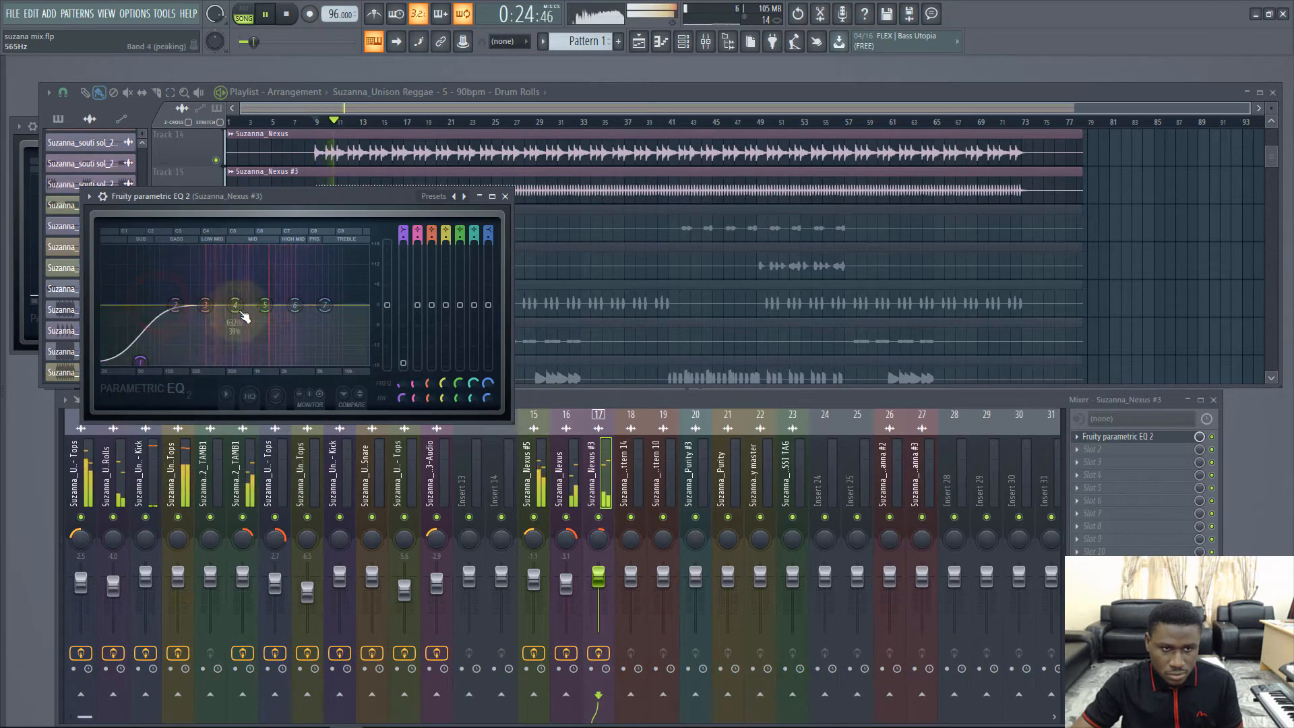
left_click_drag(265, 306, 266, 295)
left_click_drag(132, 356, 142, 359)
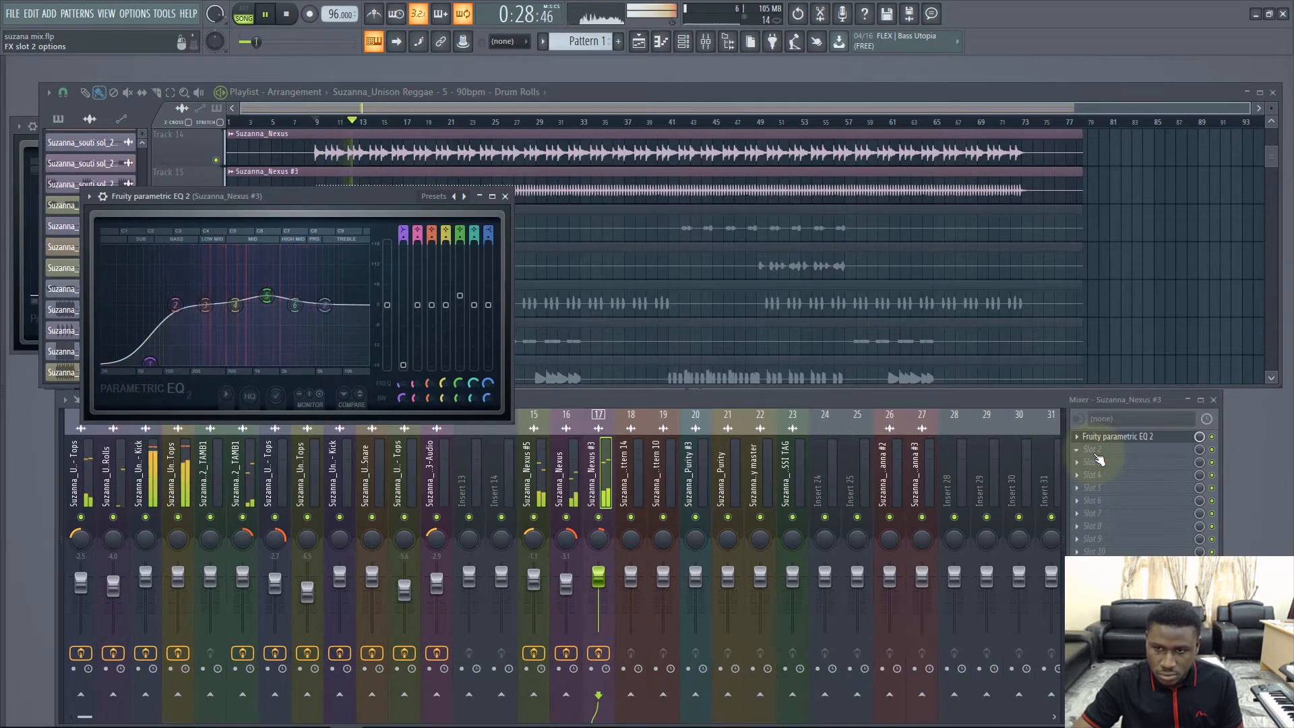
- Add Fruity Fast Dist to the second slot of Suzanna_Nexus #3 with a reduced mix level, and lower the track volume to -2.3 dB
key("space")
left_click(1095, 451)
mouse_move(1091, 438)
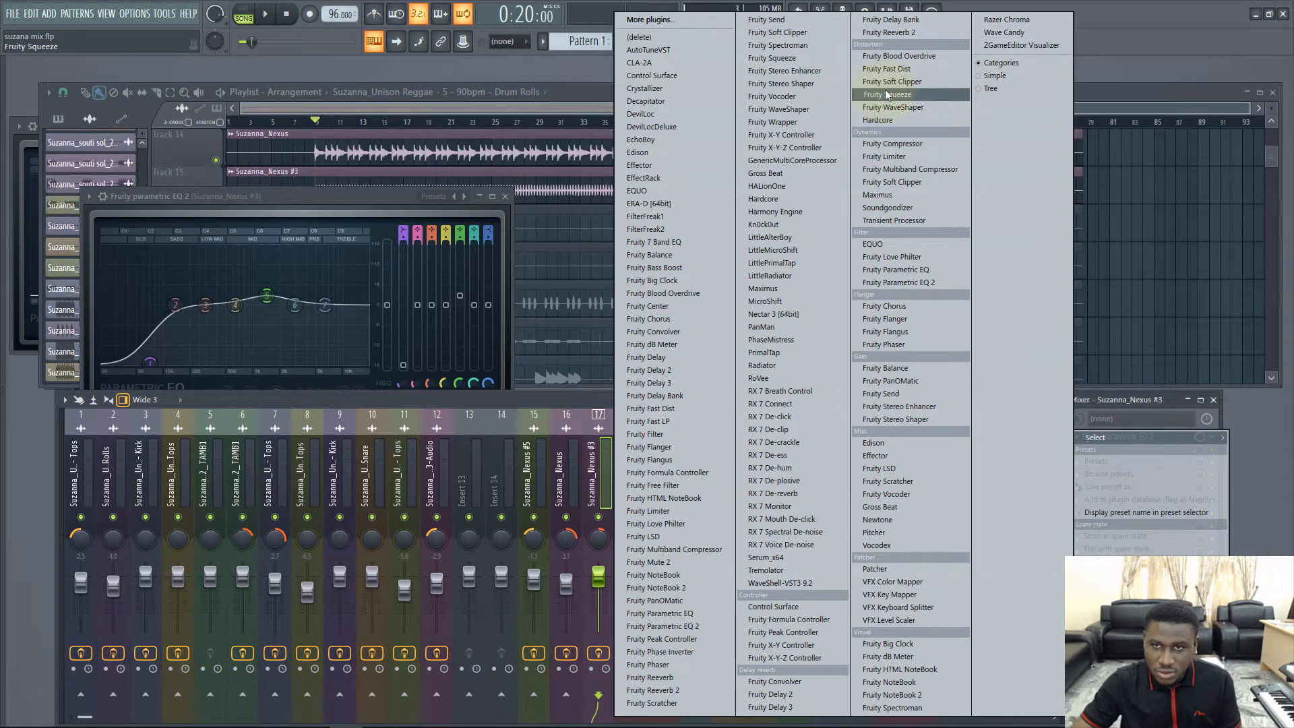
left_click(885, 69)
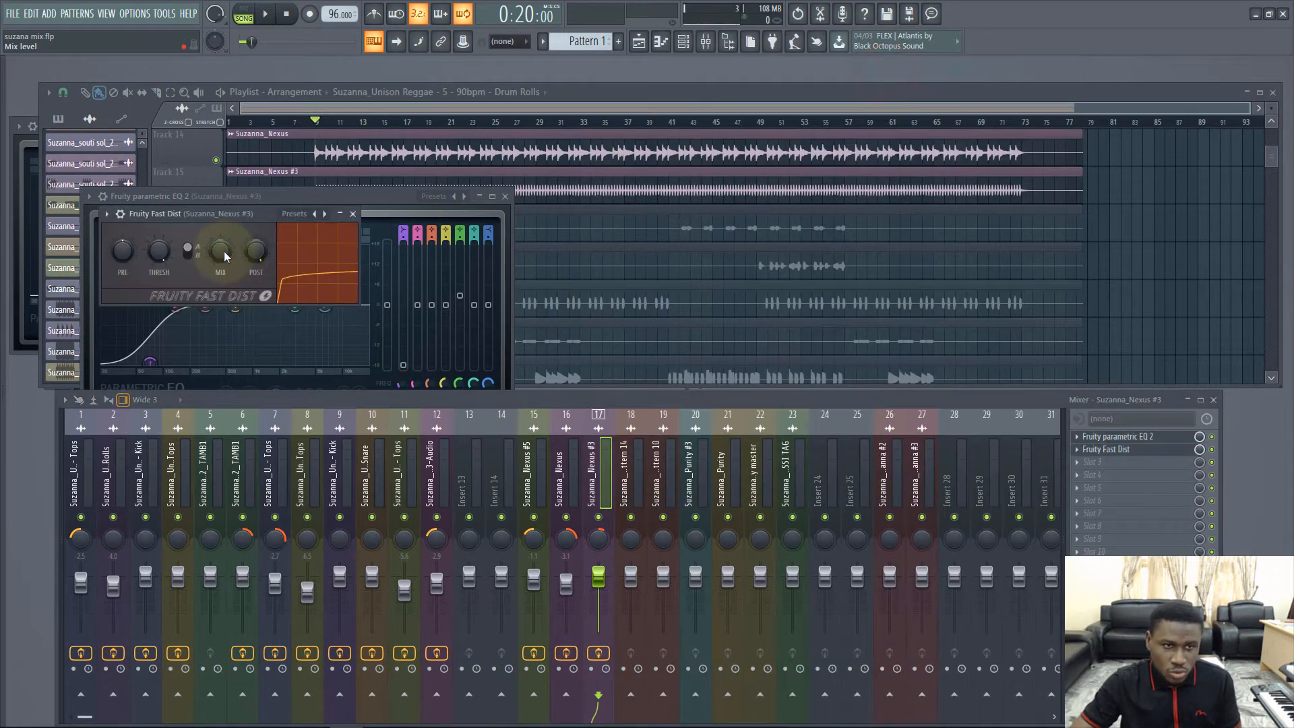
left_click_drag(225, 255, 224, 248)
key("space")
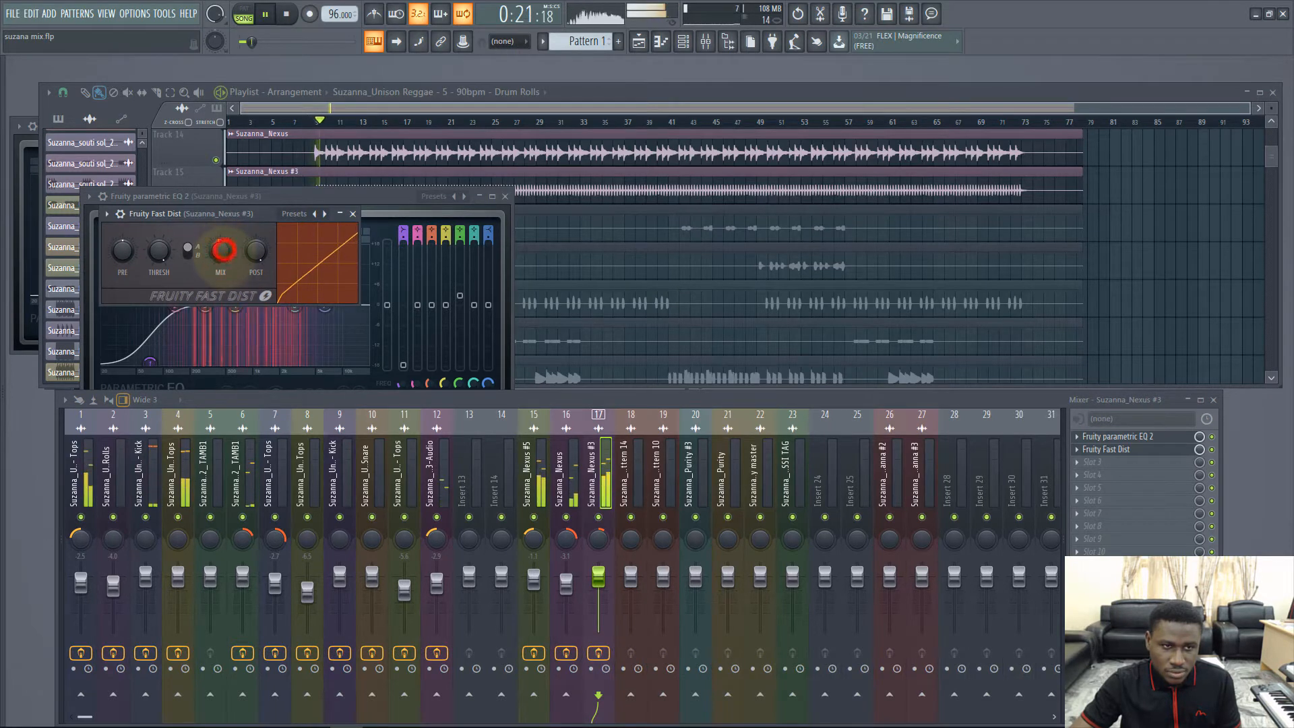
left_click_drag(598, 576, 598, 580)
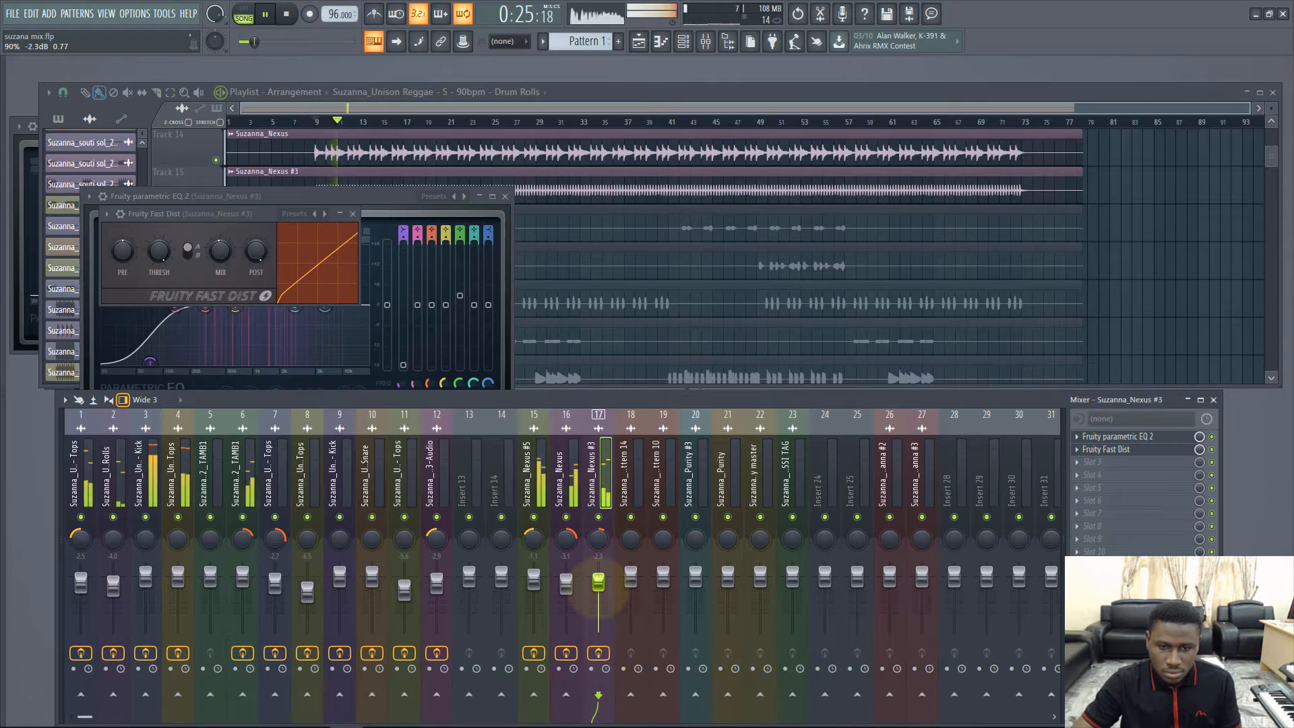
- Add Fruity Reeverb to the third slot of Suzanna_Nexus #3 with room size 70, decay 2.1 sec and reverb 17%
left_click(1079, 462)
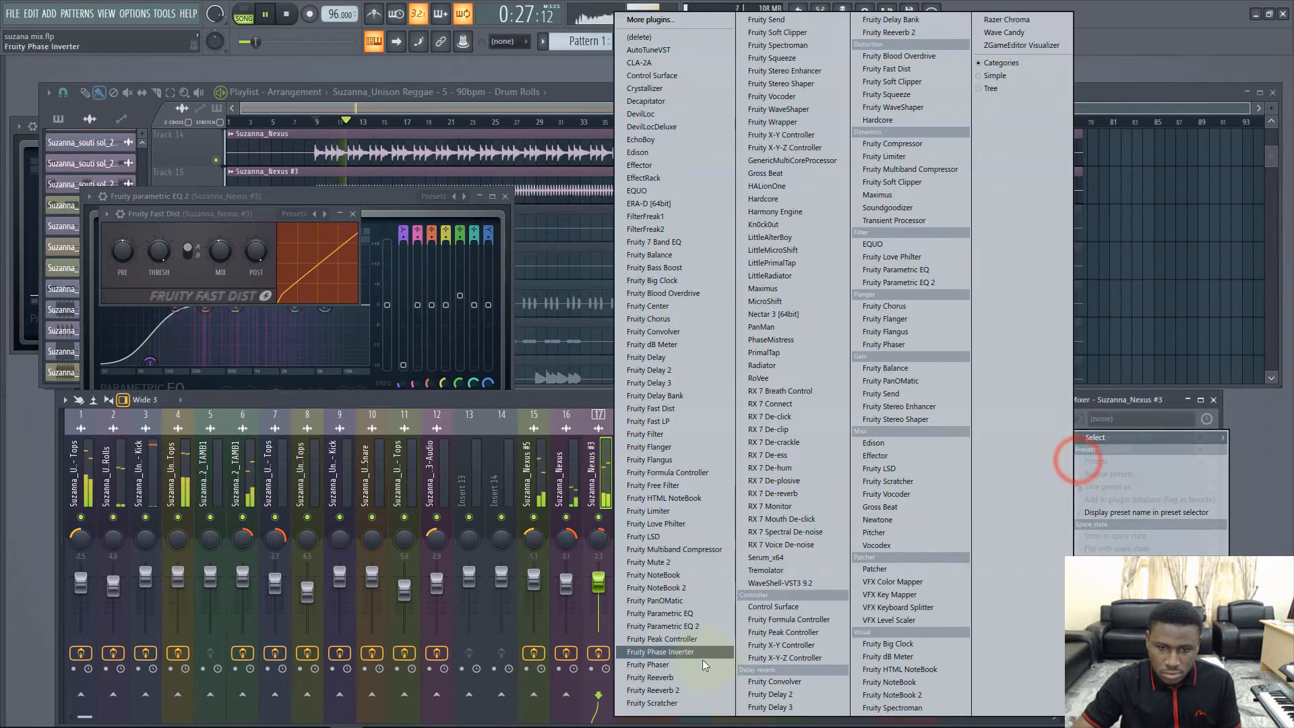
left_click(689, 676)
left_click_drag(138, 361, 134, 364)
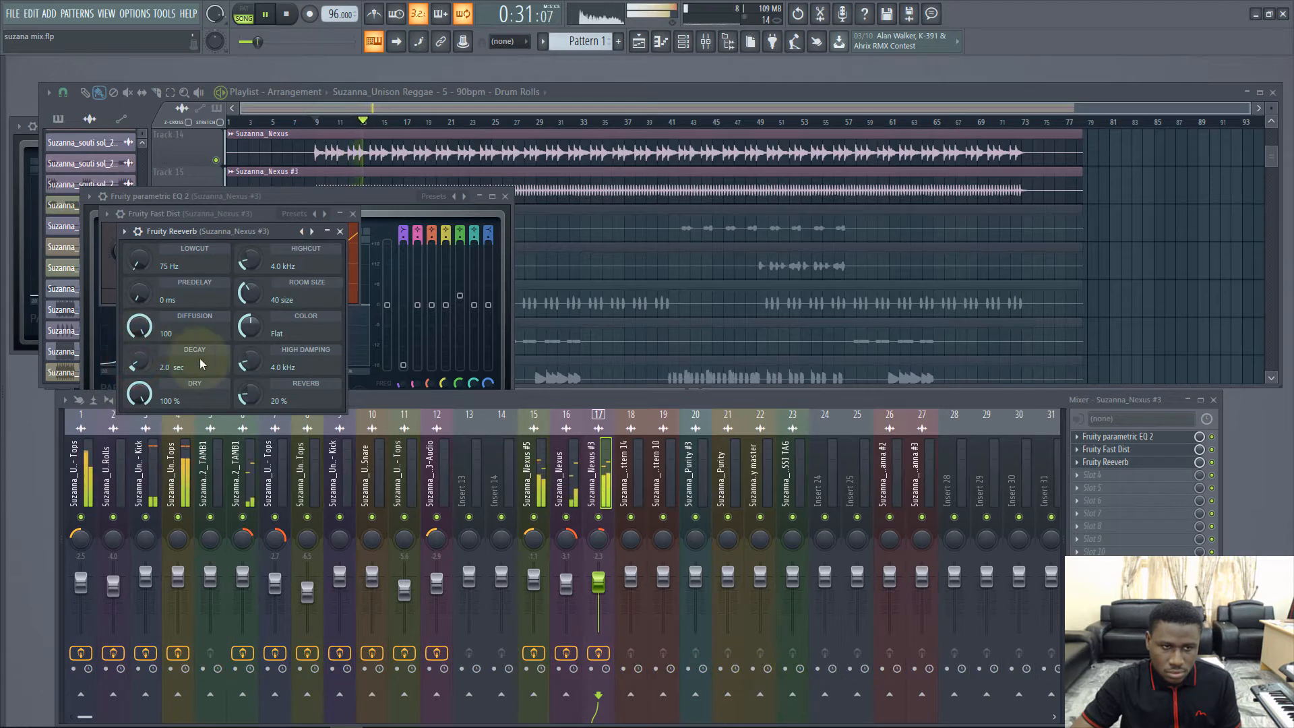
left_click_drag(249, 292, 269, 67)
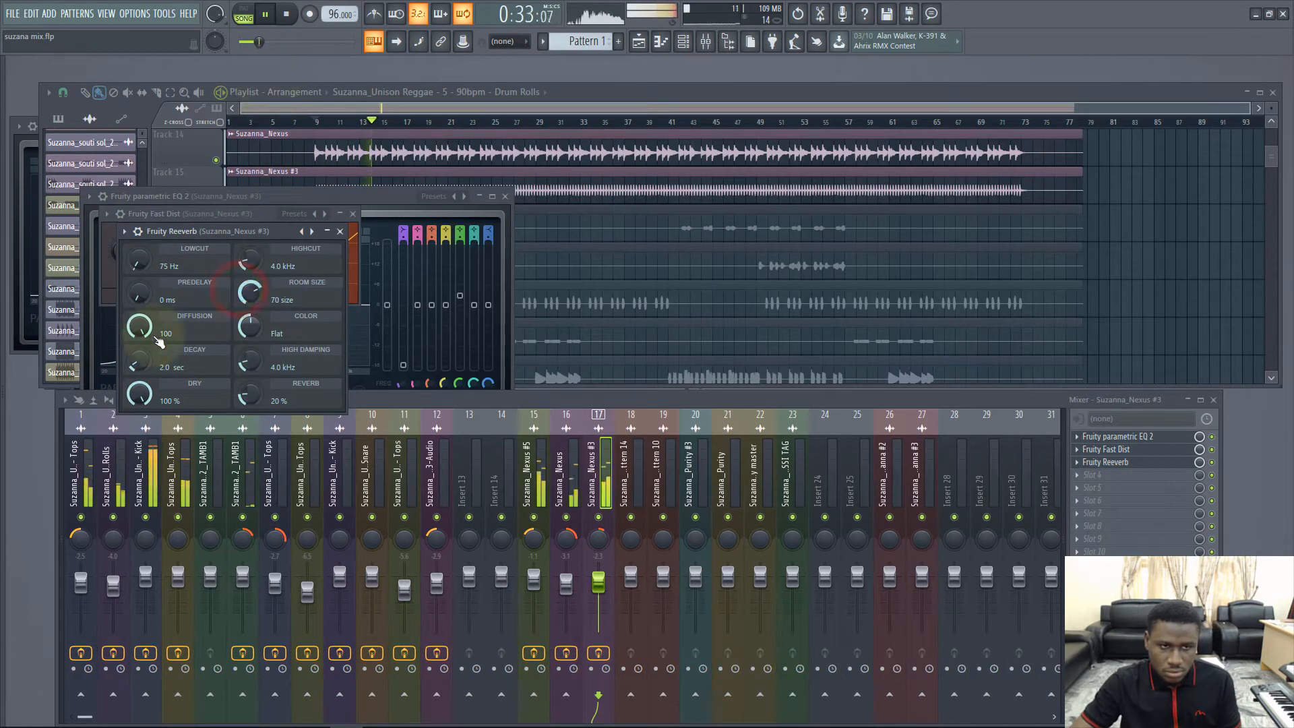
left_click(139, 364)
left_click_drag(138, 364, 136, 367)
left_click_drag(249, 393, 245, 396)
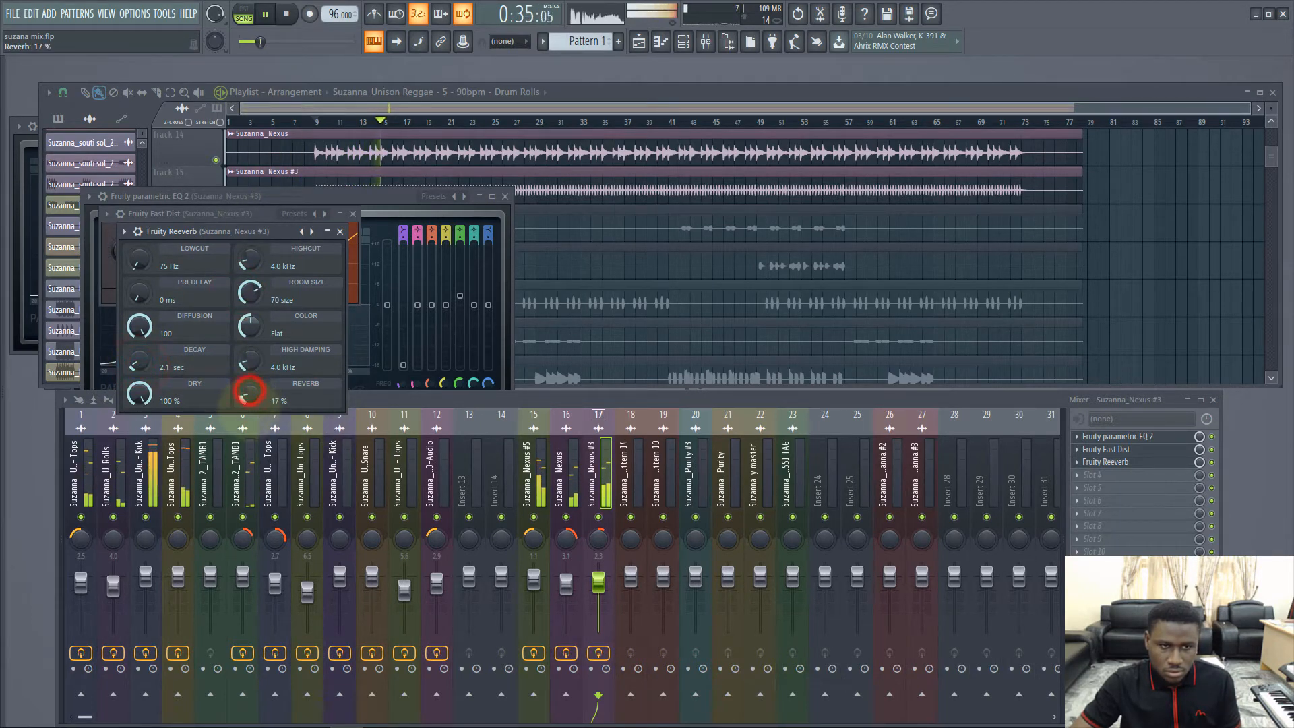
- Close the Suzanna_Nexus #3 effect windows and lower the track volume to -4.3 dB during playback
left_click(340, 231)
left_click(352, 214)
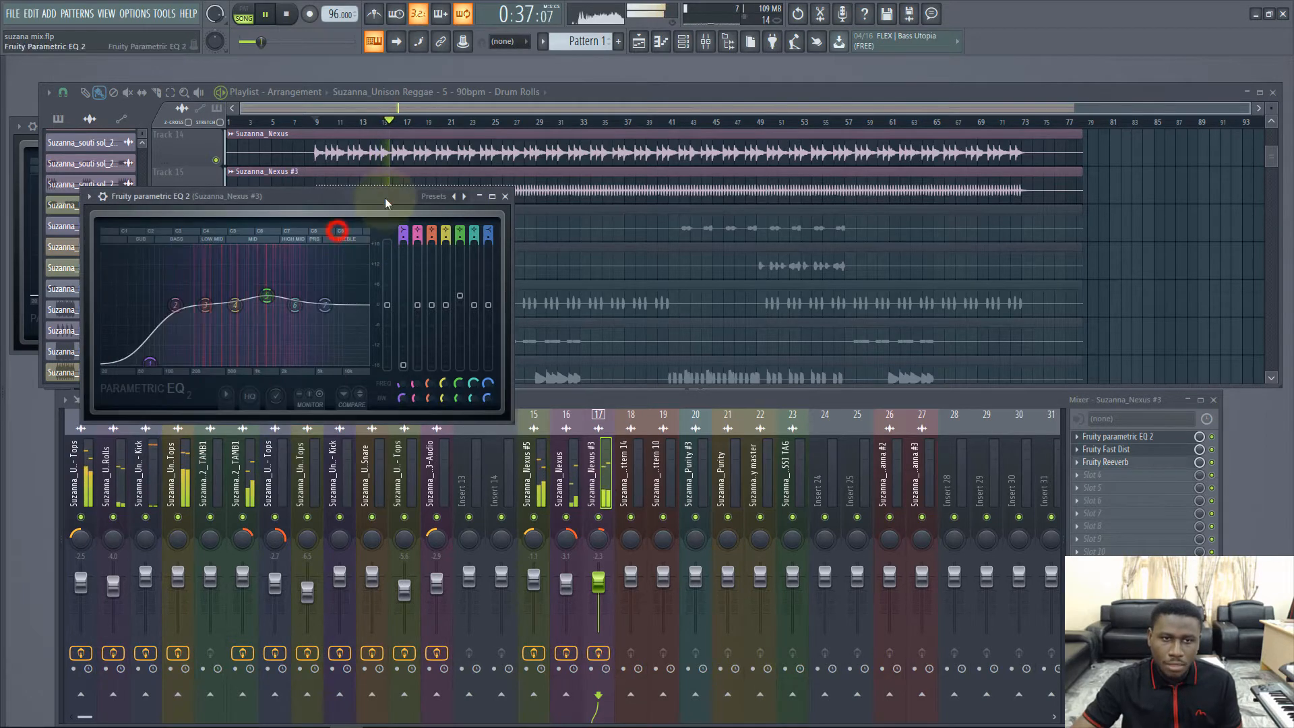
left_click(504, 196)
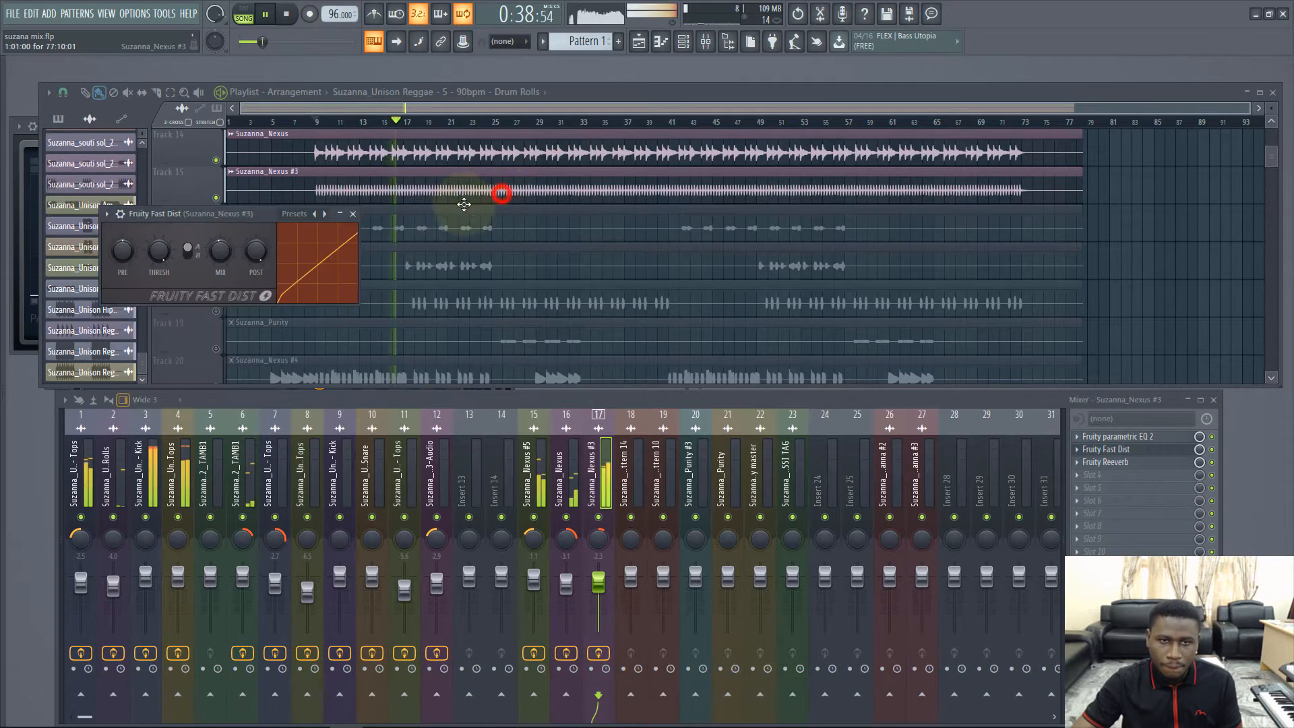
left_click(348, 215)
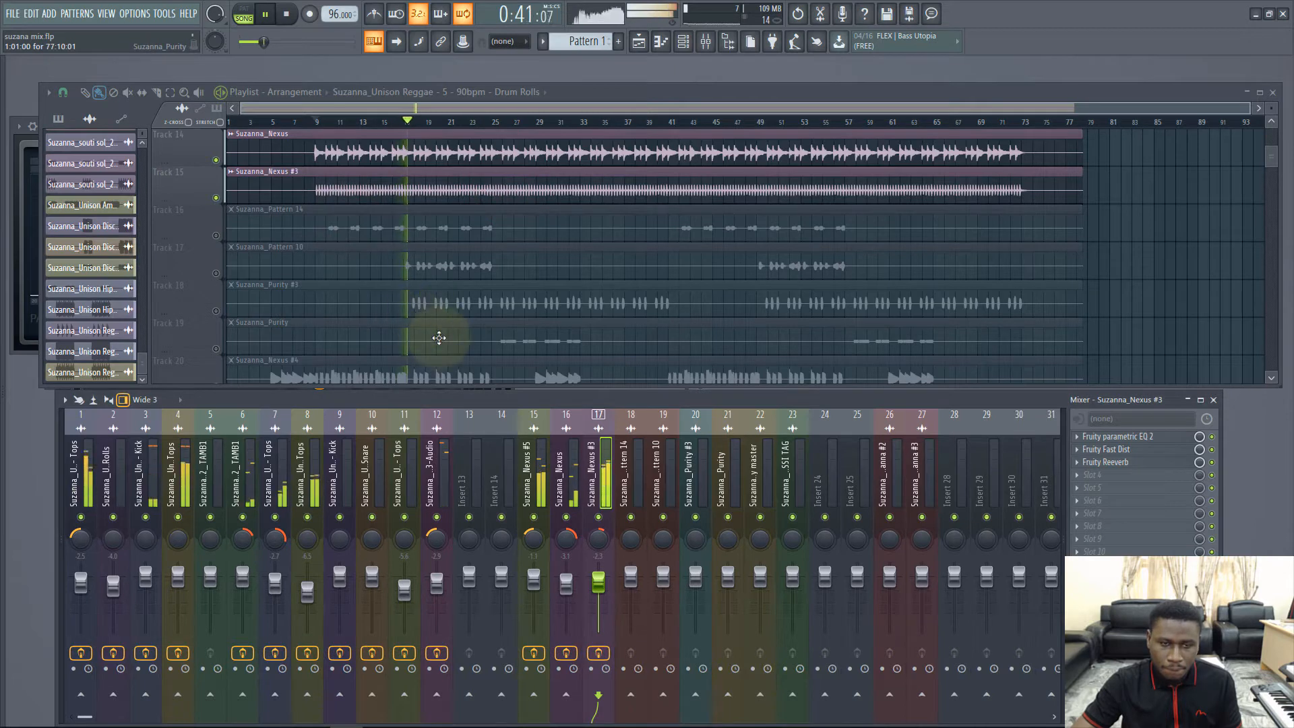
left_click_drag(597, 580, 598, 584)
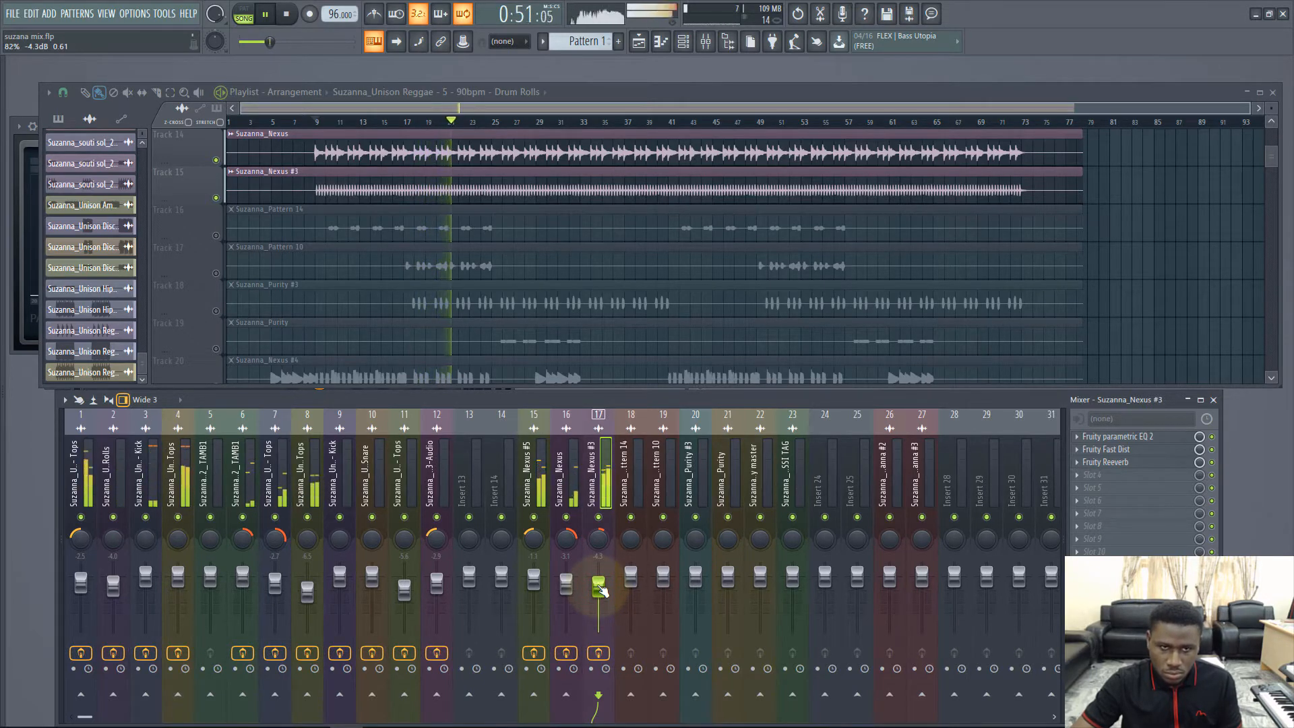
- Stop playback, unmute the Suzanna_Pattern 14 track, and select its mixer channel while the song plays
left_click(452, 369)
key("space")
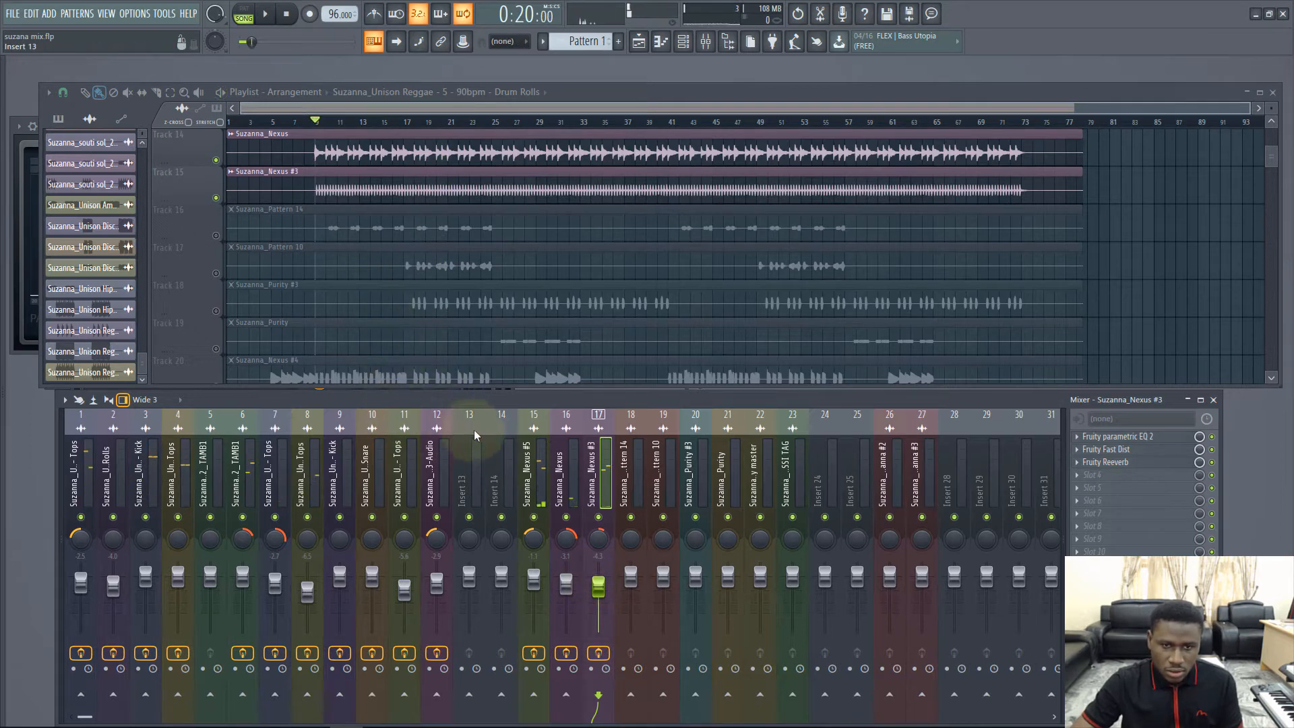
left_click_drag(454, 390, 404, 455)
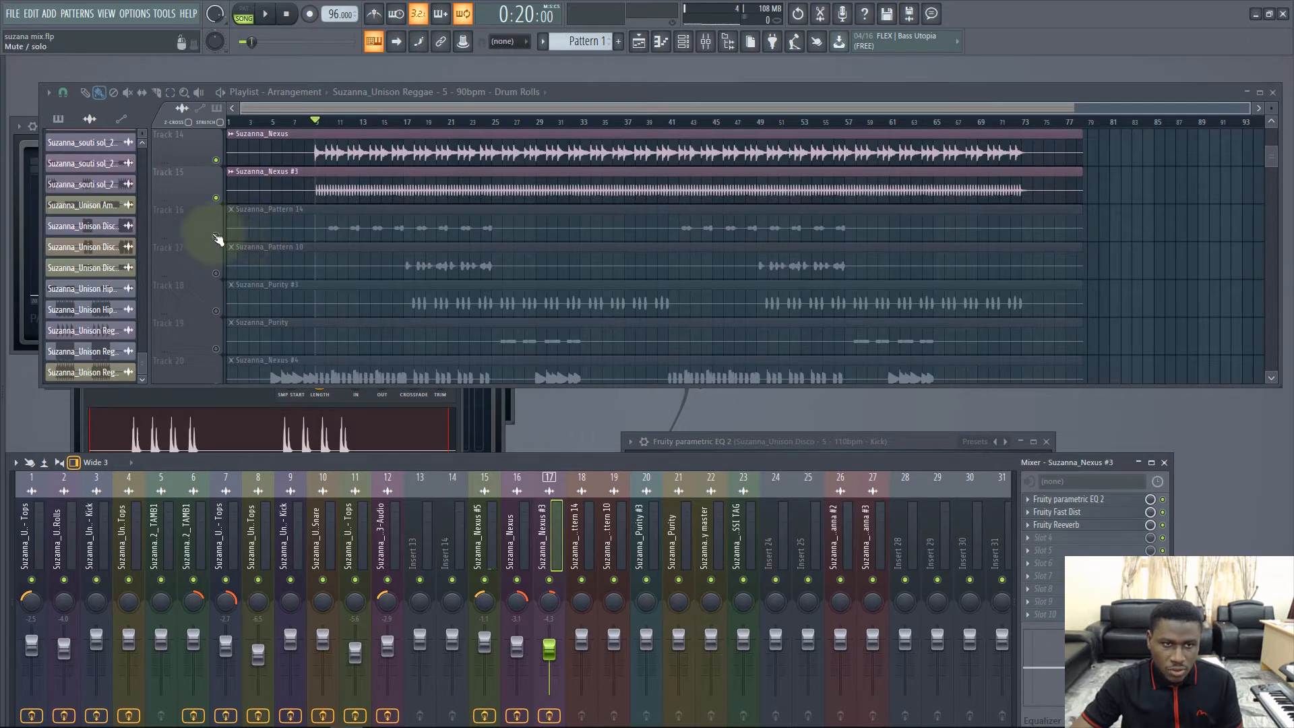
left_click(216, 236)
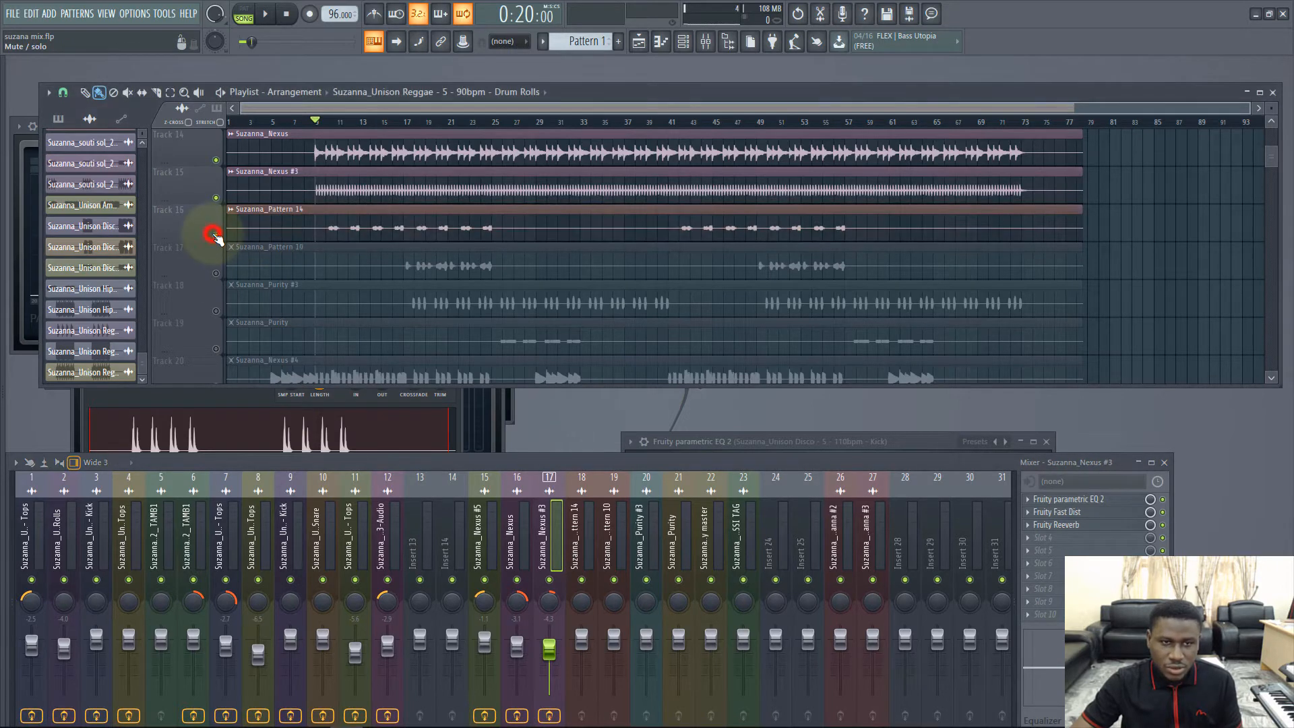
scroll(317, 263, "down", 1)
key("space")
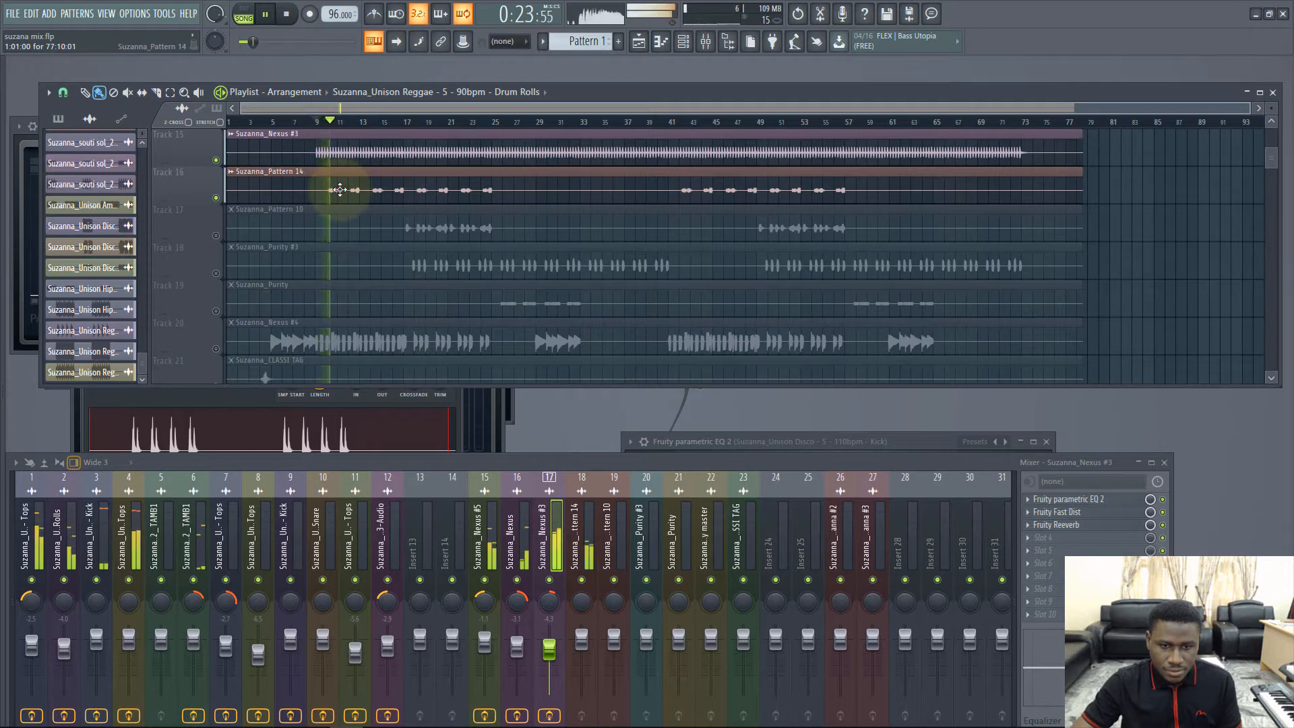
left_click(578, 526)
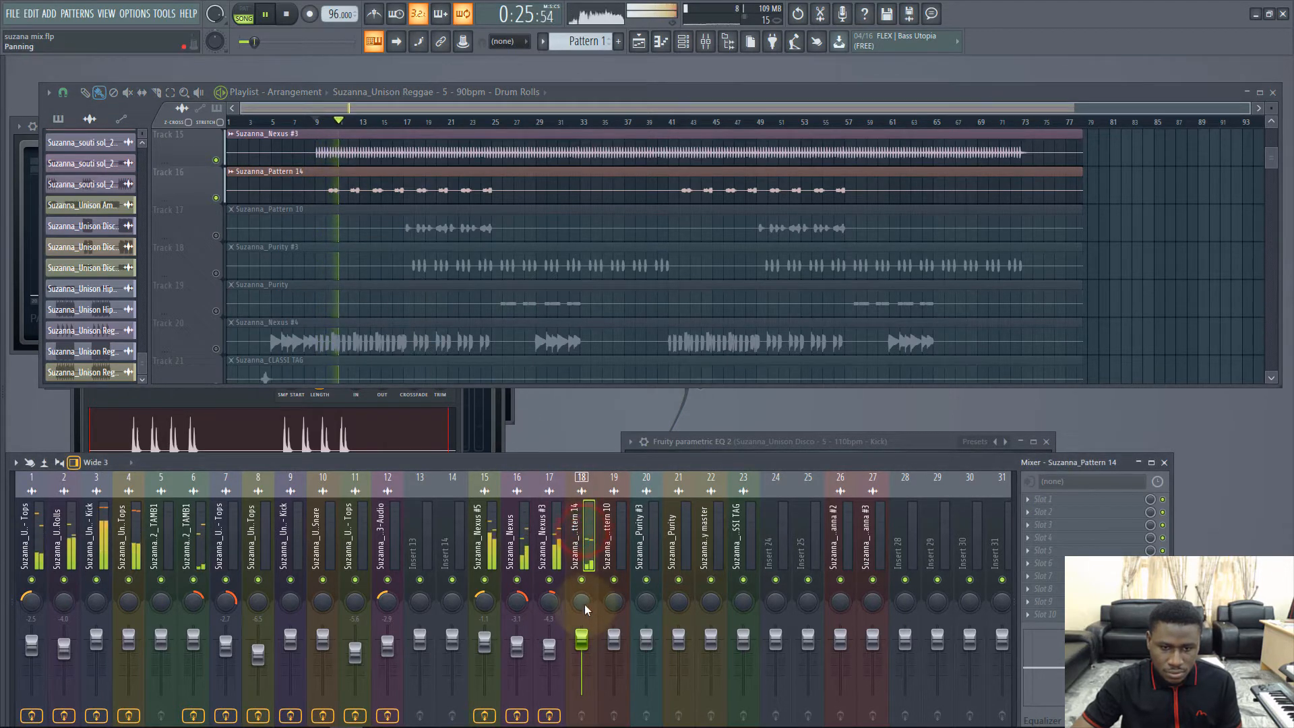
- Try panning the Suzanna_Pattern 14 mixer channel to the right during playback
left_click_drag(583, 604, 584, 543)
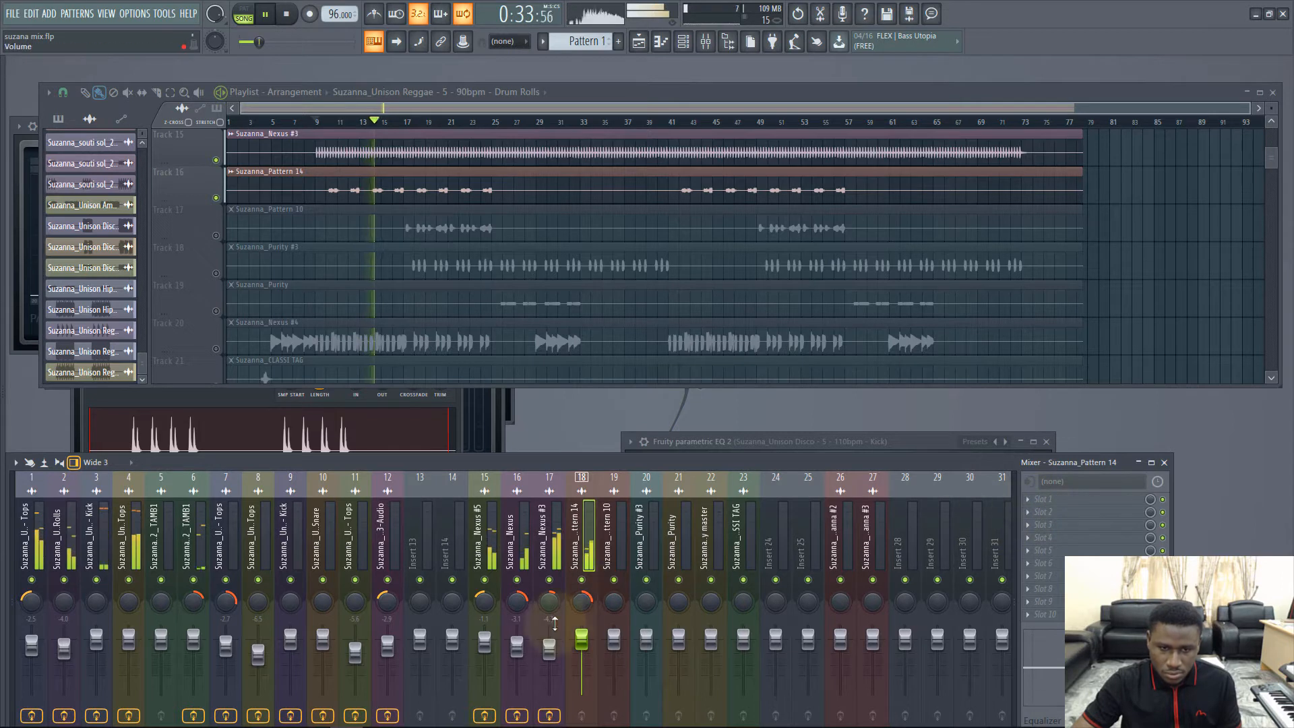
left_click_drag(583, 600, 534, 706)
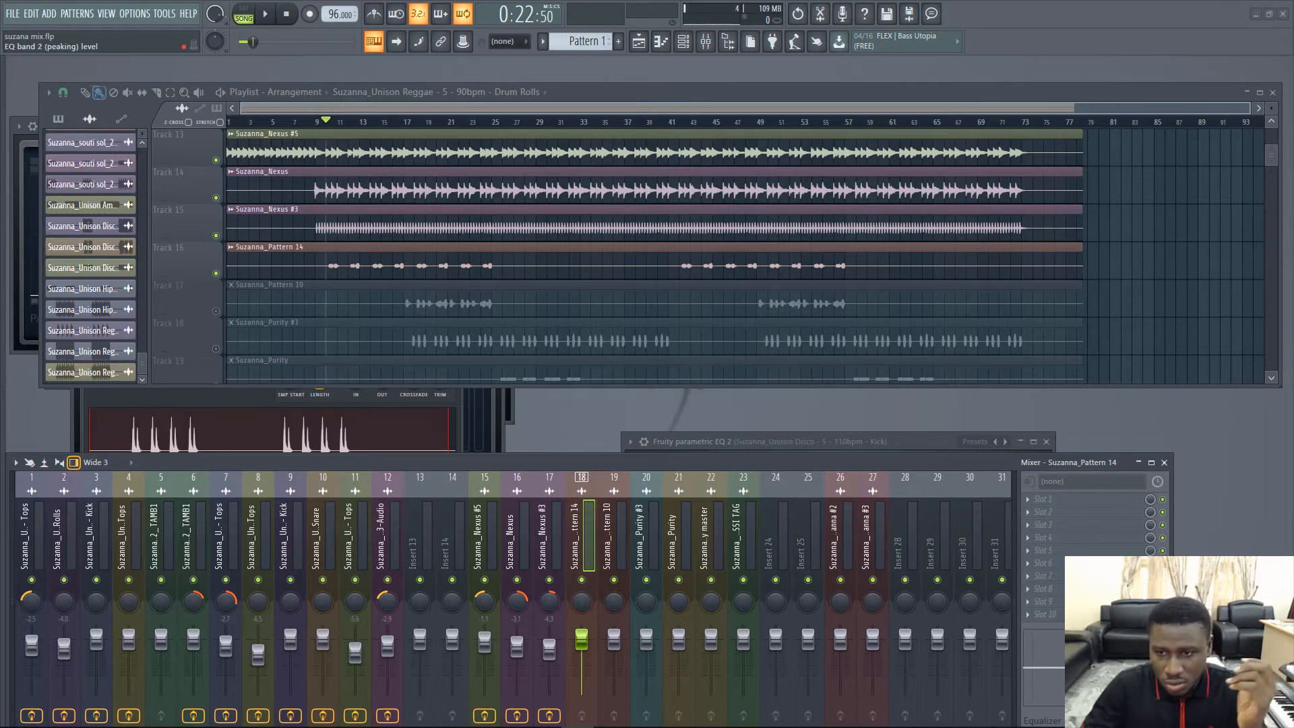
- Add Fruity PanOMatic to the first slot of Suzanna_Pattern 14 and set its LFO target to PAN
left_click(1076, 505)
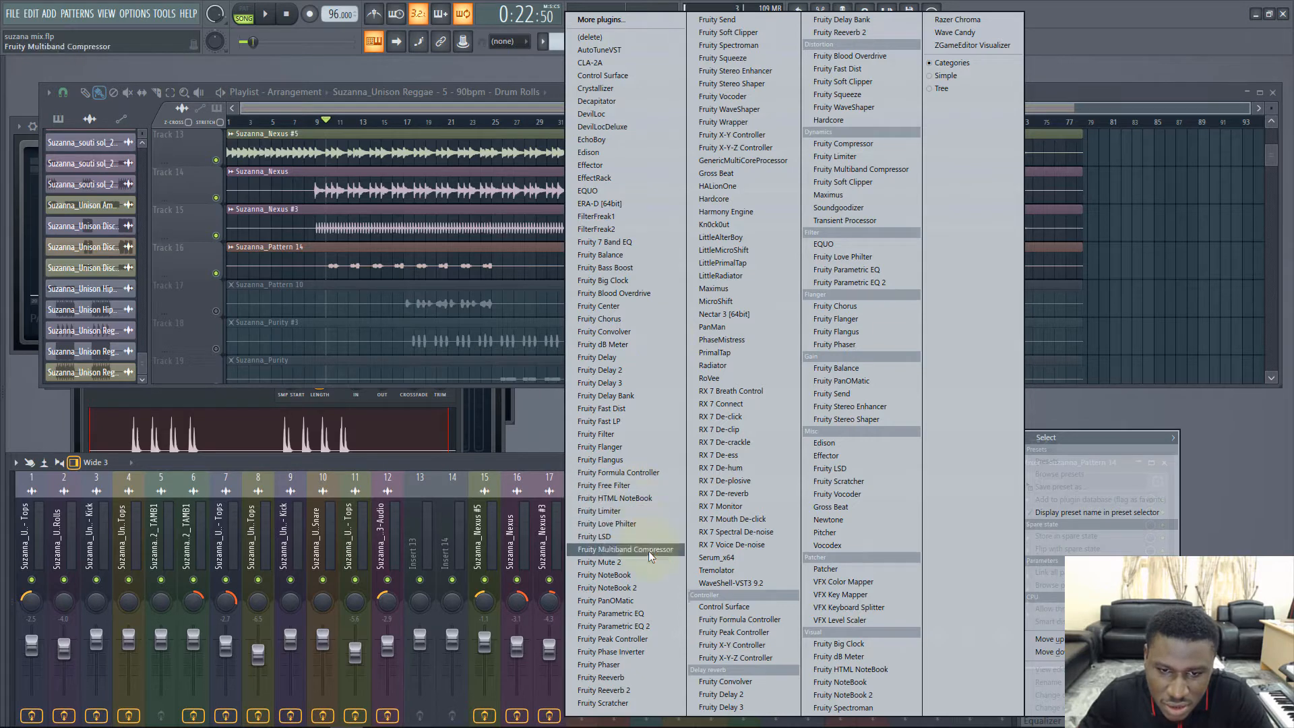
left_click(633, 599)
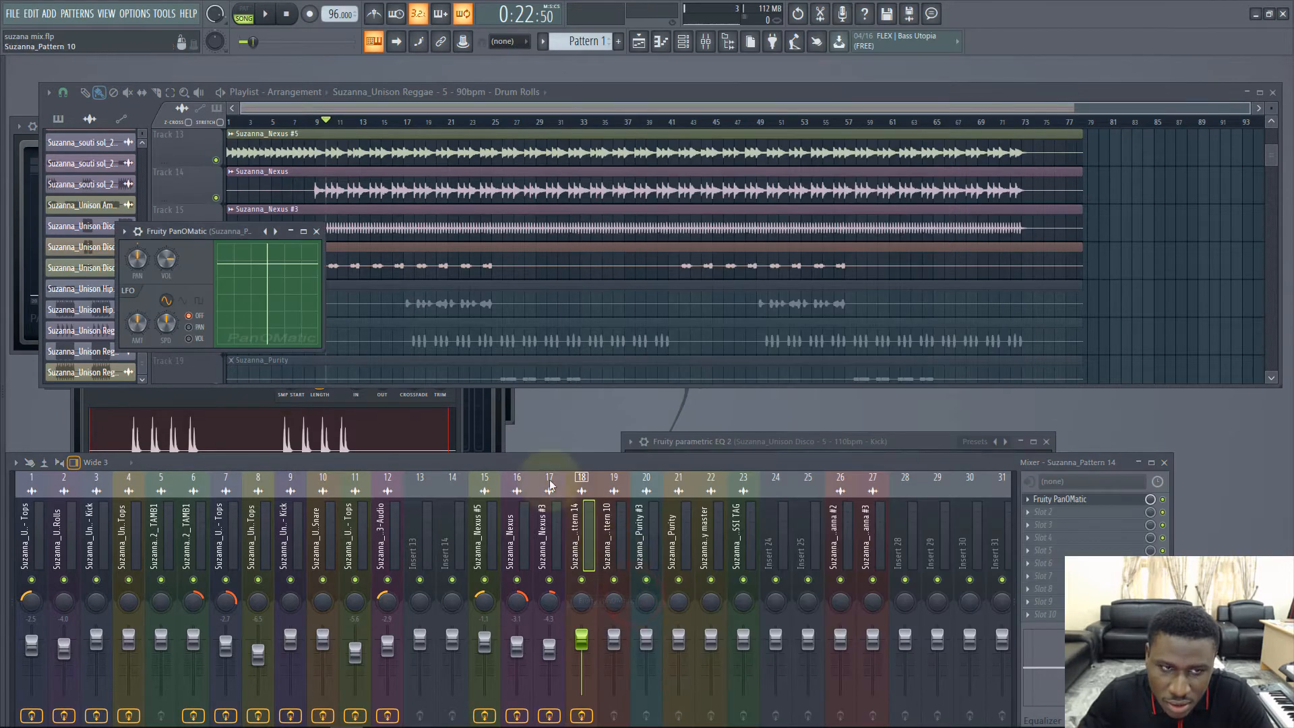
left_click_drag(206, 232, 582, 338)
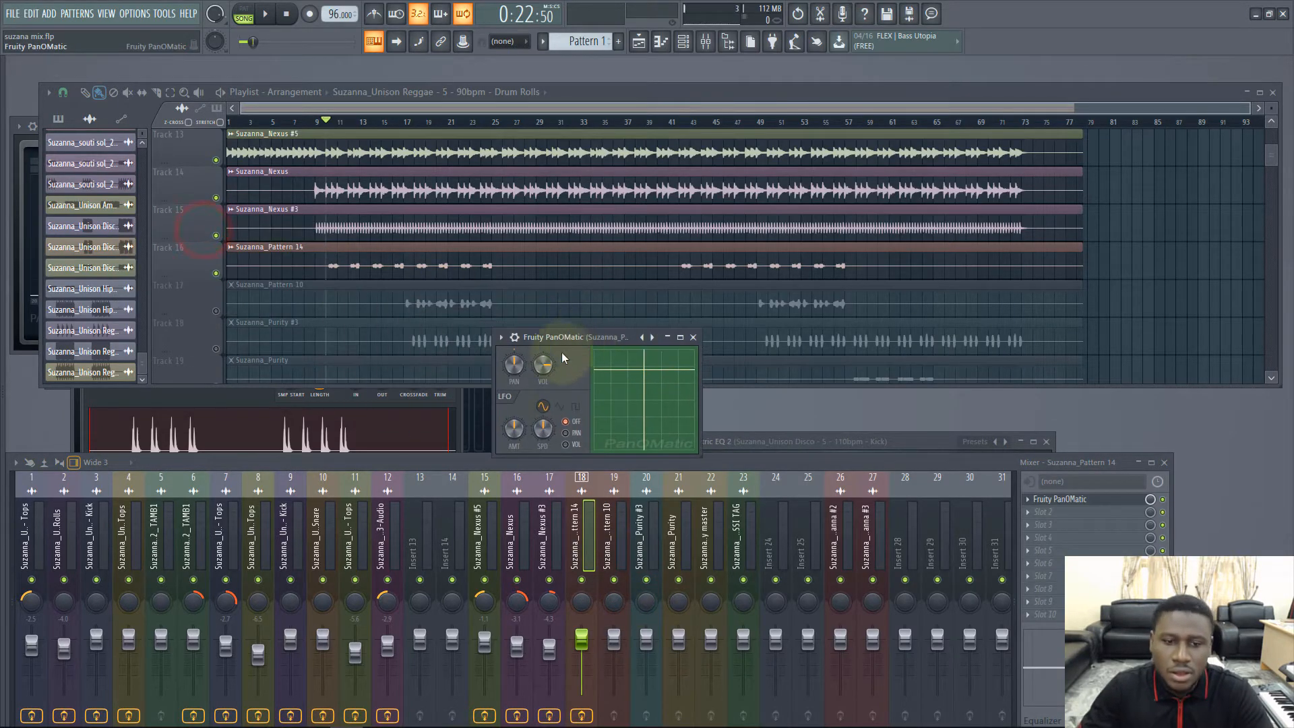
left_click_drag(510, 423, 528, 428)
left_click(543, 429)
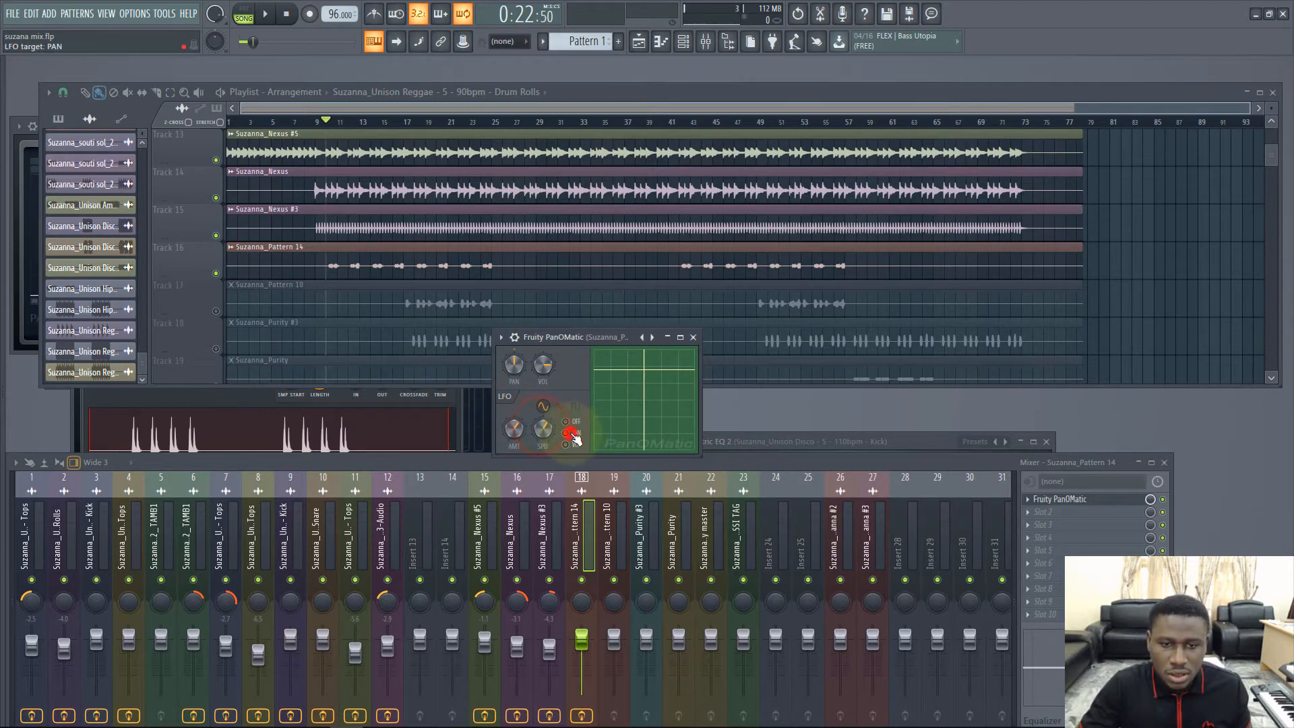
left_click(540, 429)
- Fine-tune the PanOMatic LFO amount and speed on Suzanna_Pattern 14 while the song plays
key("space")
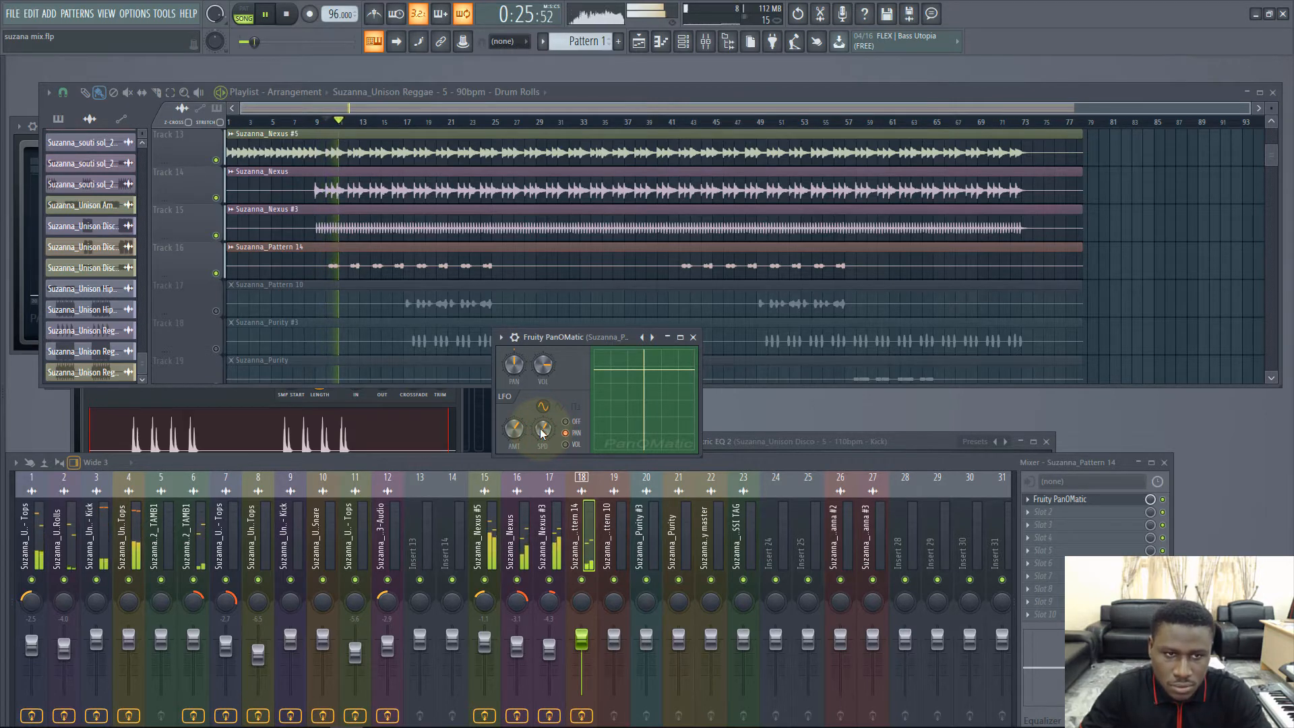
left_click(513, 431)
left_click(541, 430)
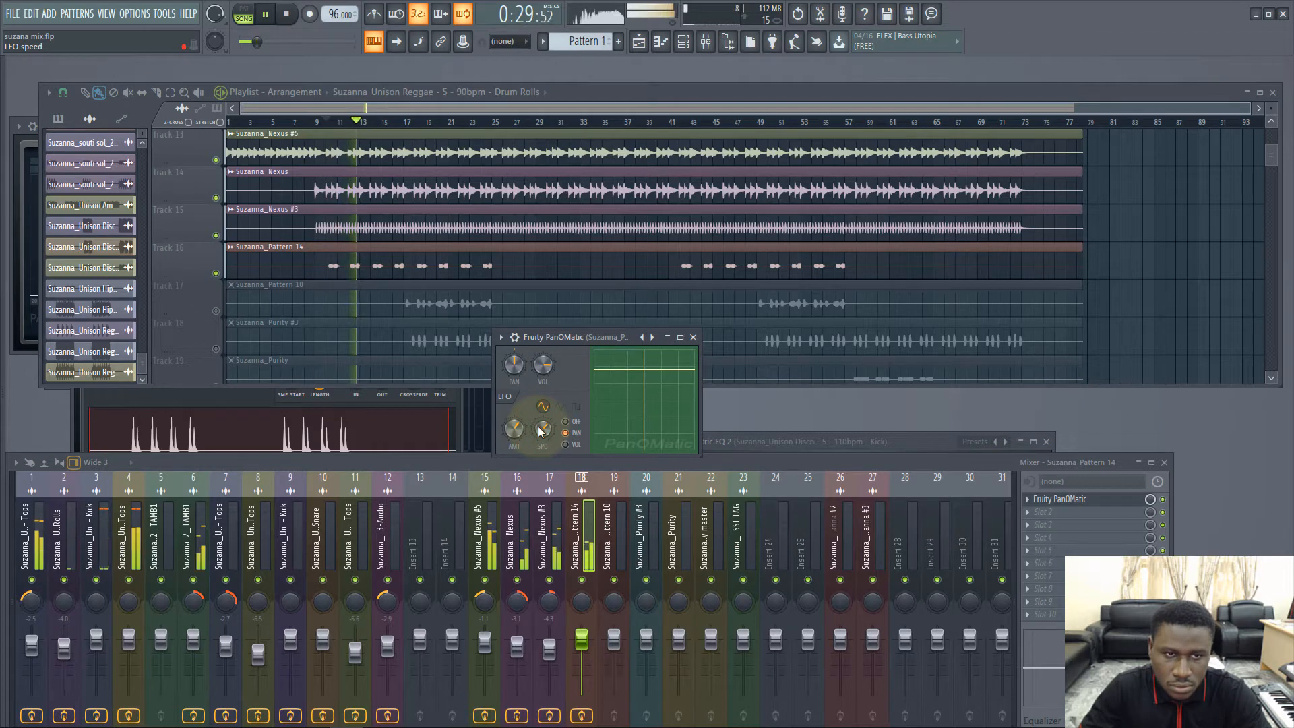
left_click(513, 430)
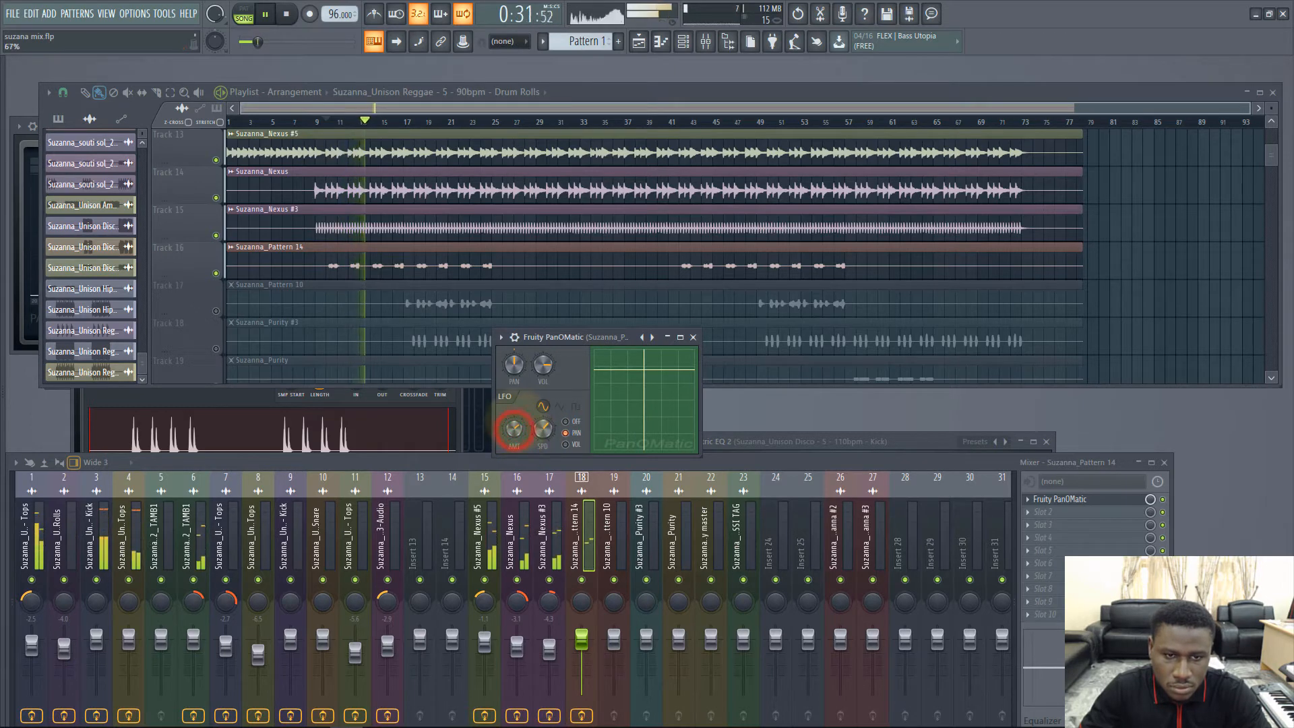
left_click_drag(513, 429, 514, 426)
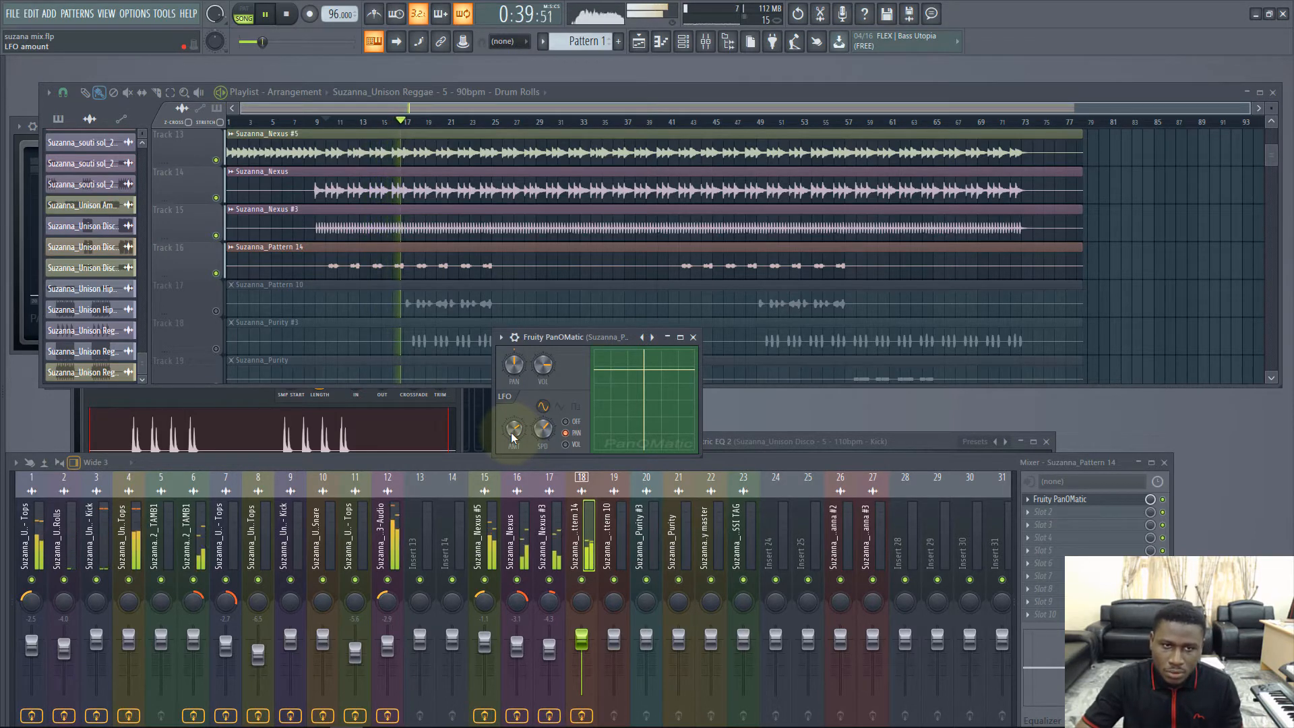
key("space")
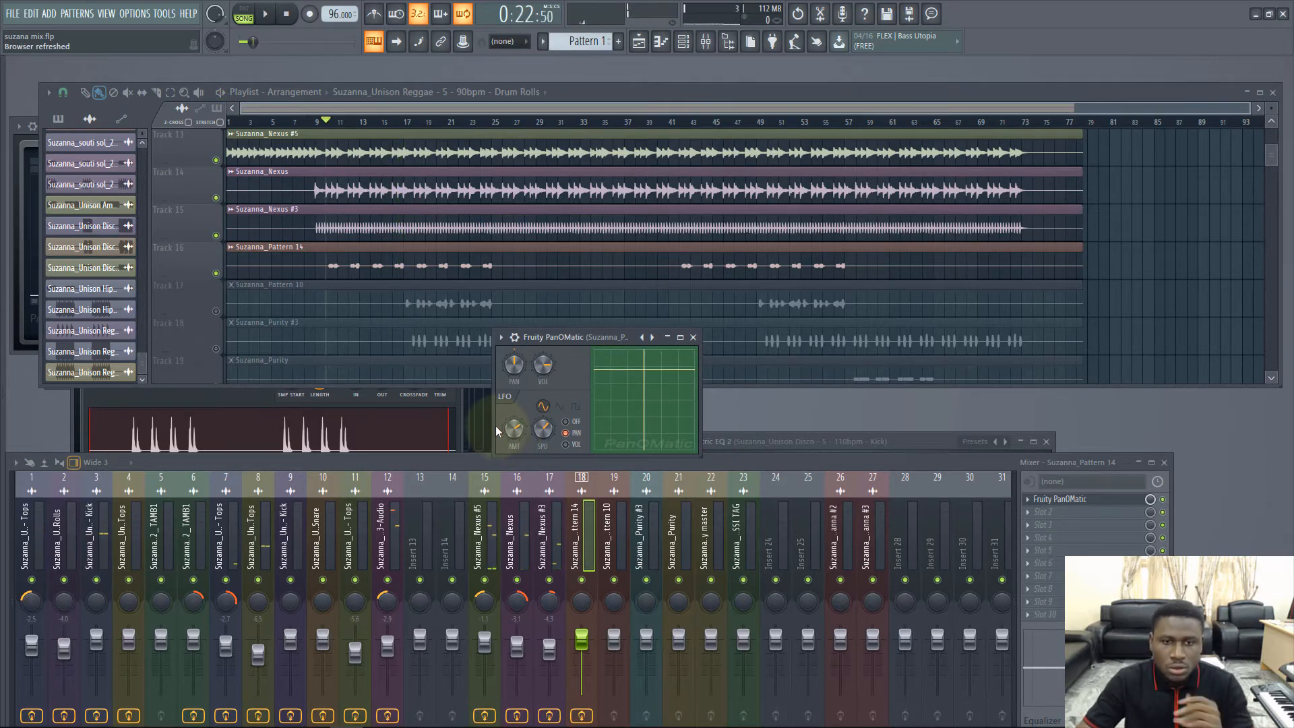
- Add Fruity Parametric EQ 2 to the second slot, cutting band 1 by 18 dB near 198 Hz and slightly boosting band 6
left_click(1058, 510)
left_click(646, 629)
key("space")
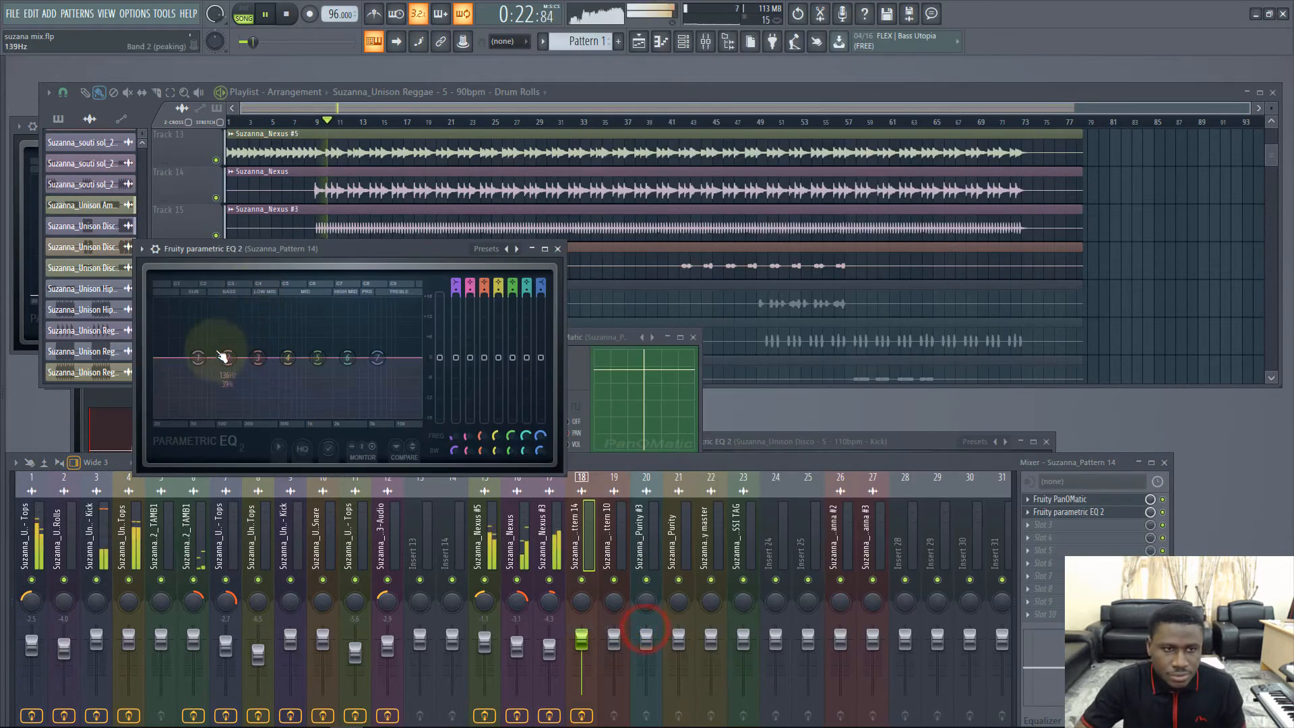
left_click_drag(202, 349, 216, 484)
left_click_drag(202, 386, 254, 418)
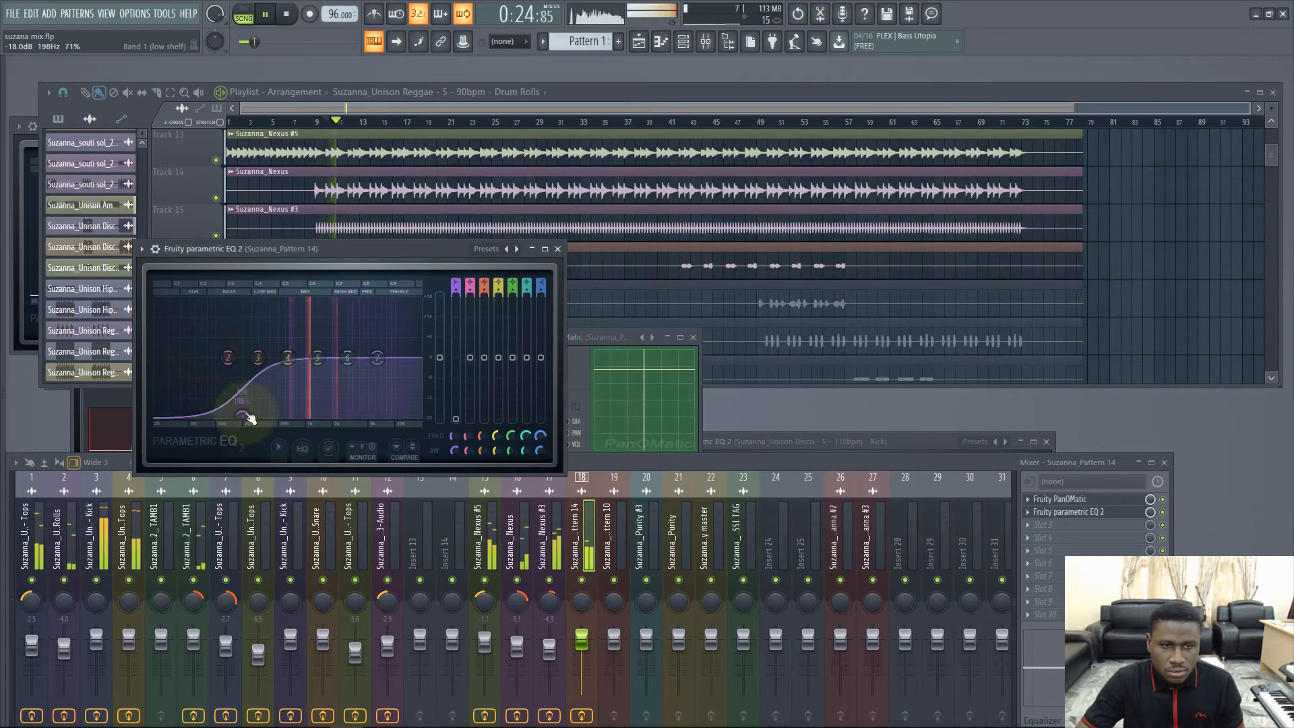
left_click_drag(347, 358, 344, 351)
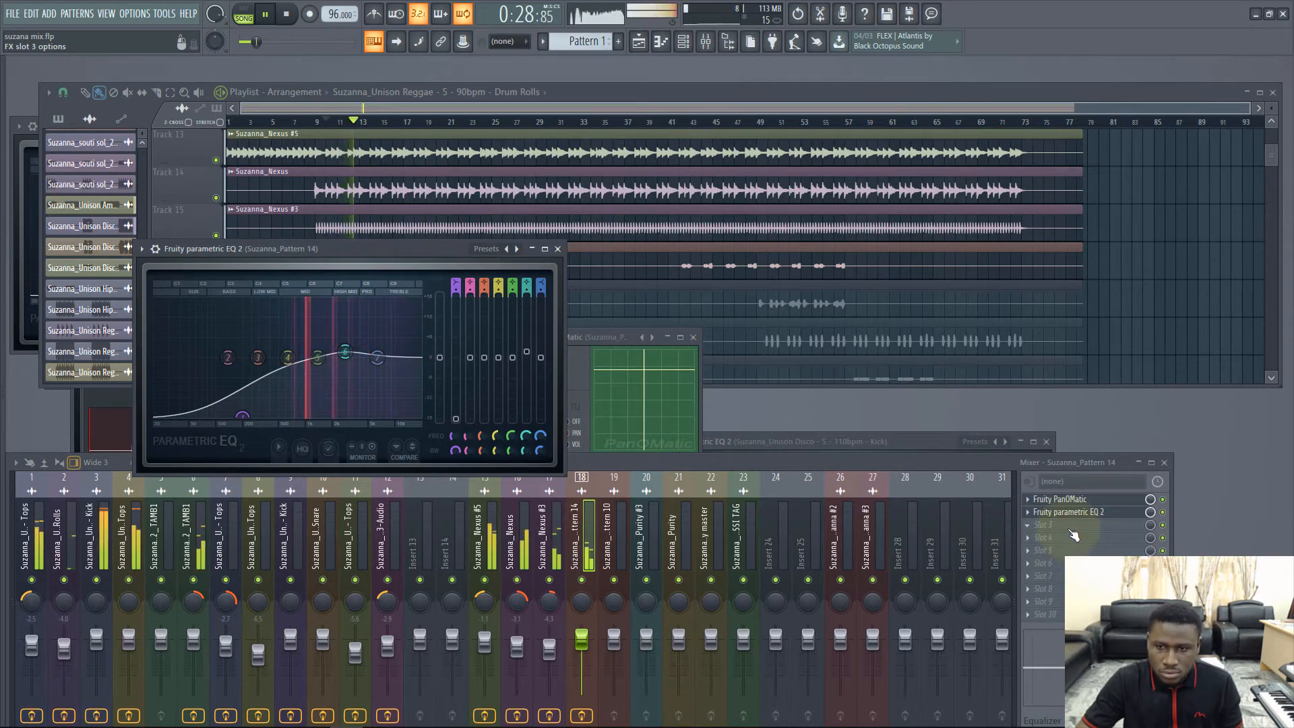
key("space")
- Add Fruity Fast Dist to the third slot of Suzanna_Pattern 14 with a reduced mix level, and lower the track volume to about -3.8 dB
left_click(1073, 535)
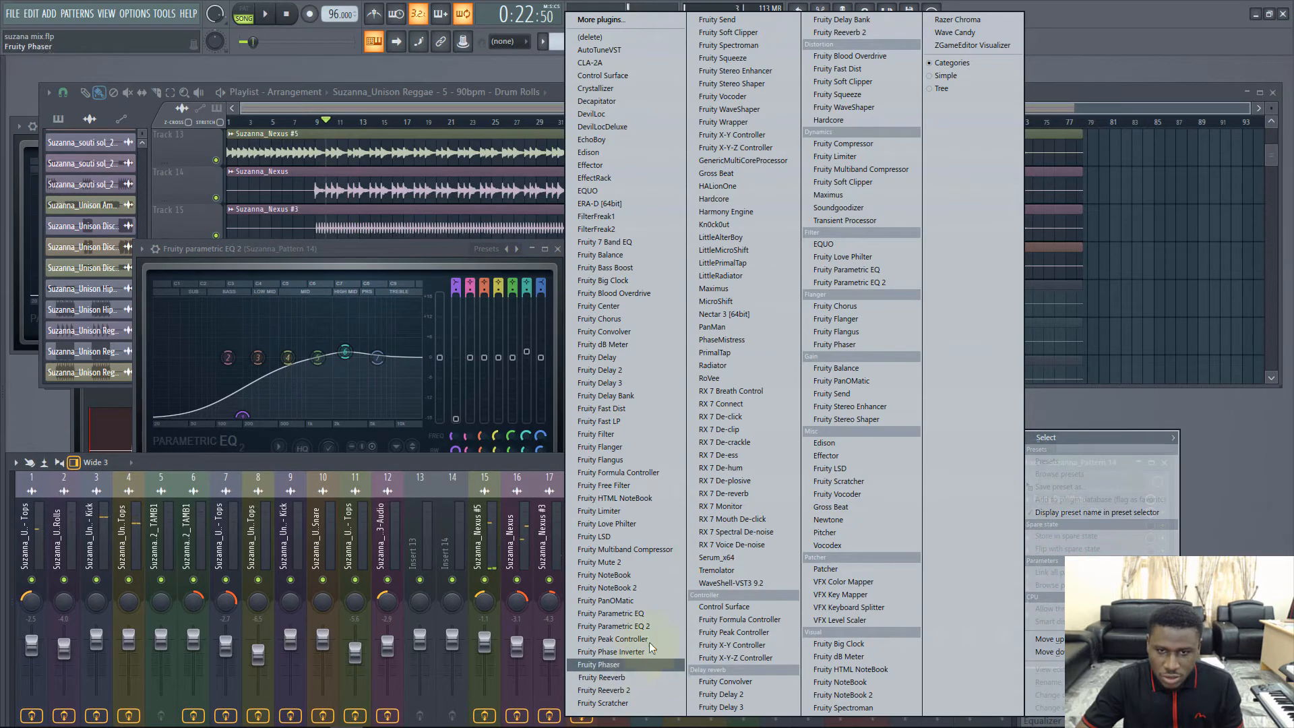
left_click(624, 407)
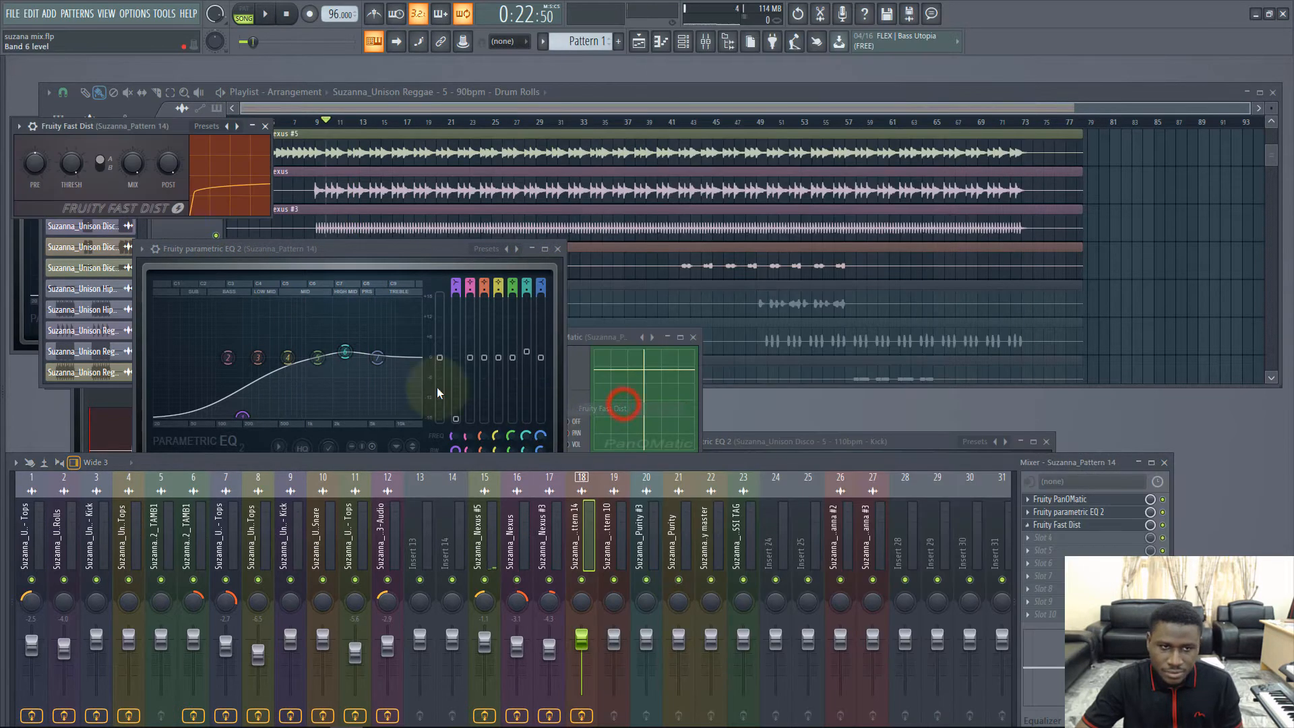
key("space")
left_click_drag(125, 167, 126, 203)
key("space")
key("space")
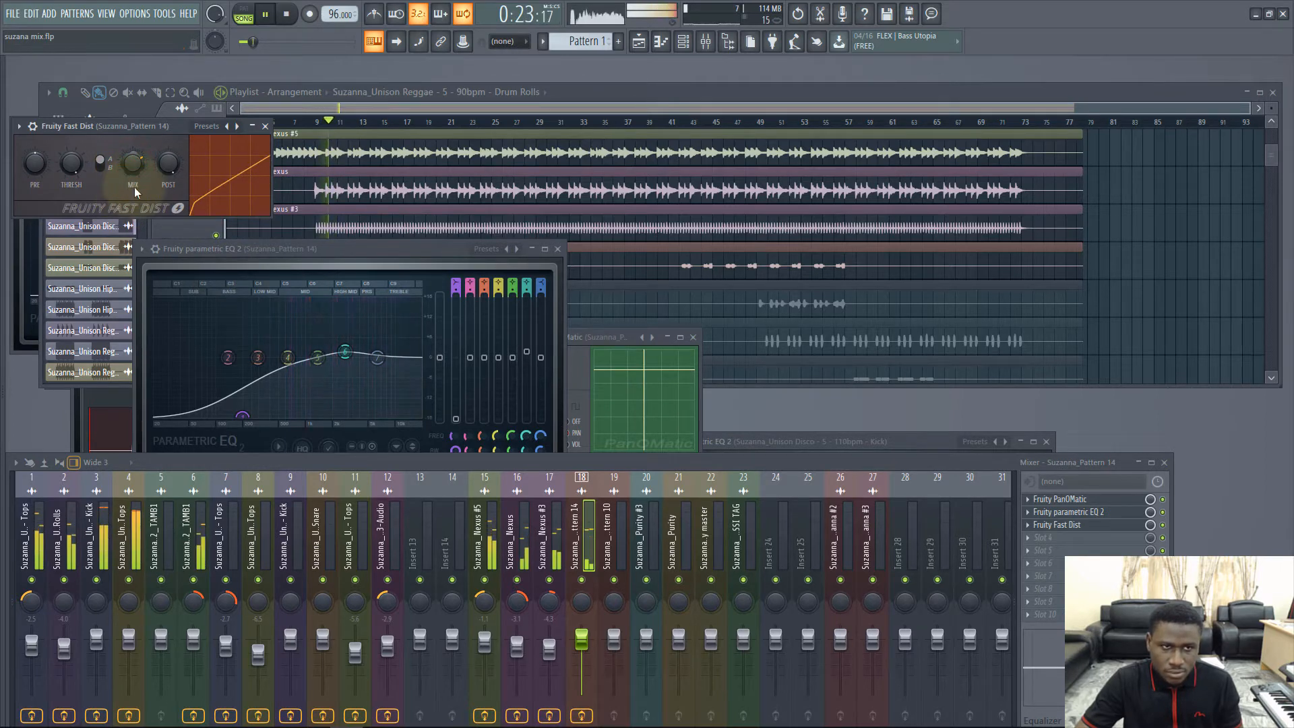
left_click_drag(581, 641, 581, 644)
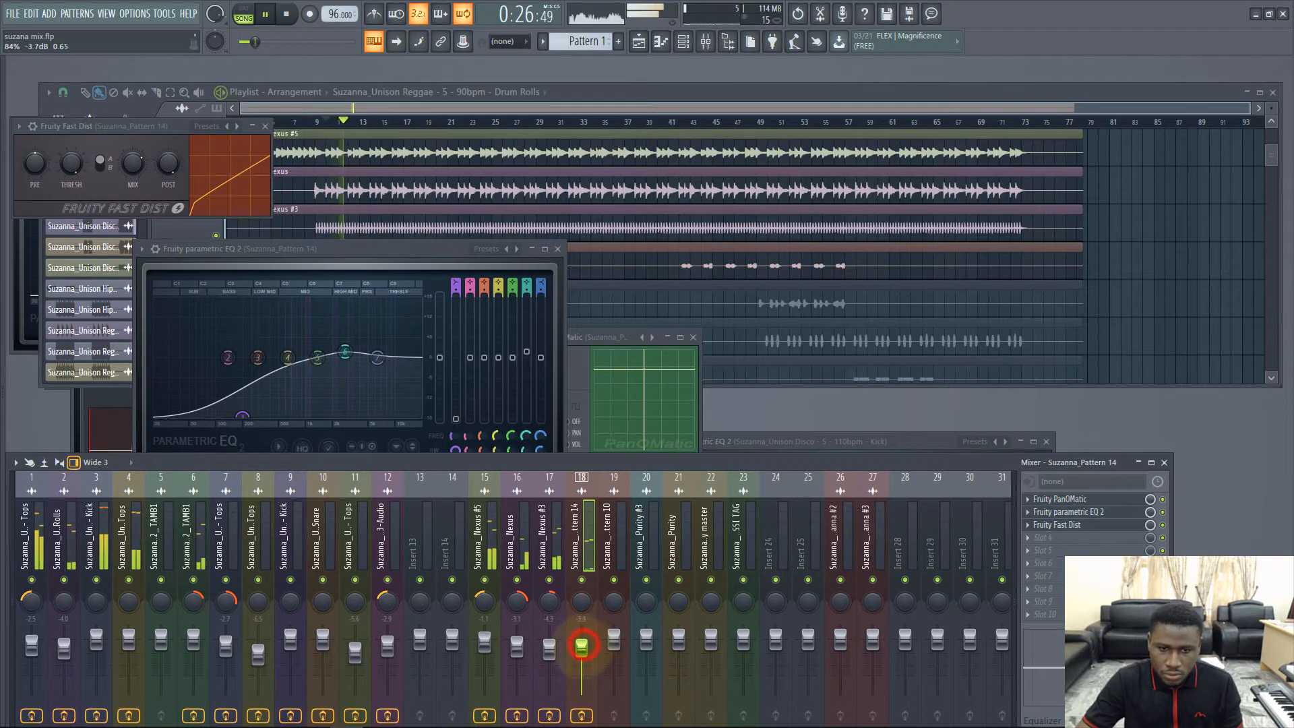
left_click_drag(585, 654, 587, 646)
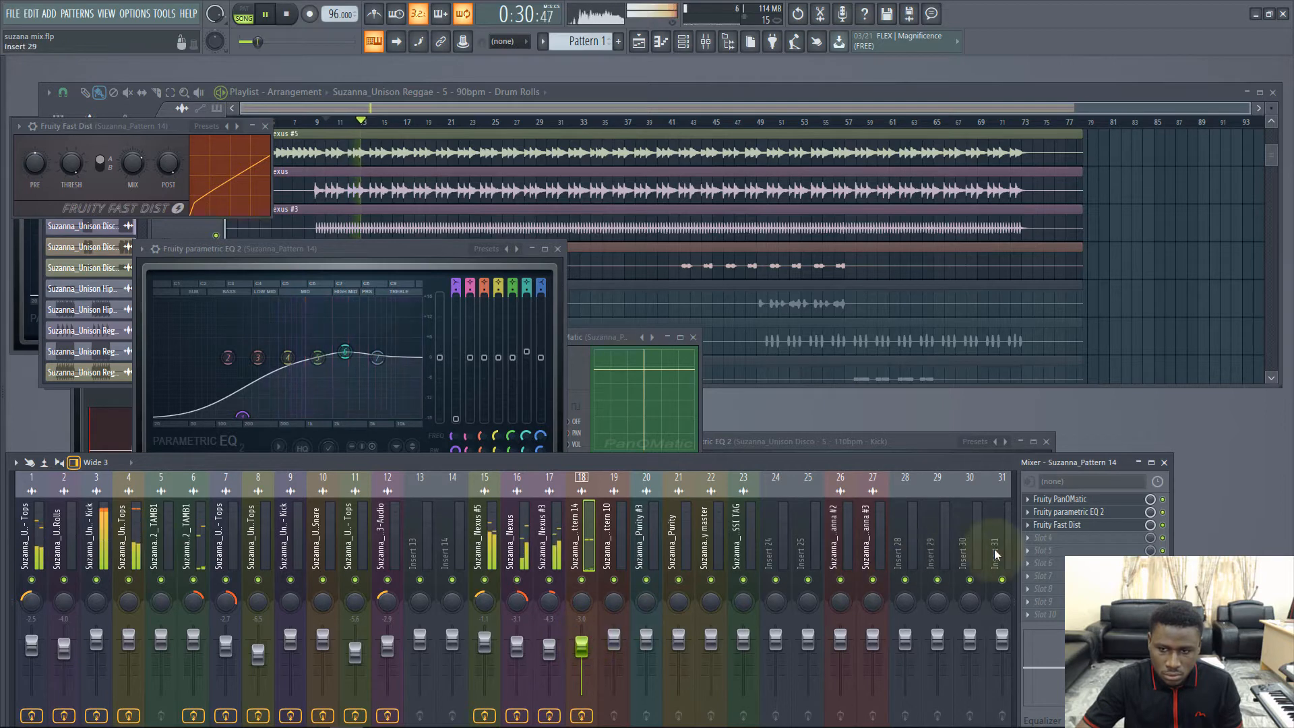
- Add Fruity Reeverb to the fourth slot of Suzanna_Pattern 14 with decay 2.0 sec and reverb 26%
left_click(1058, 537)
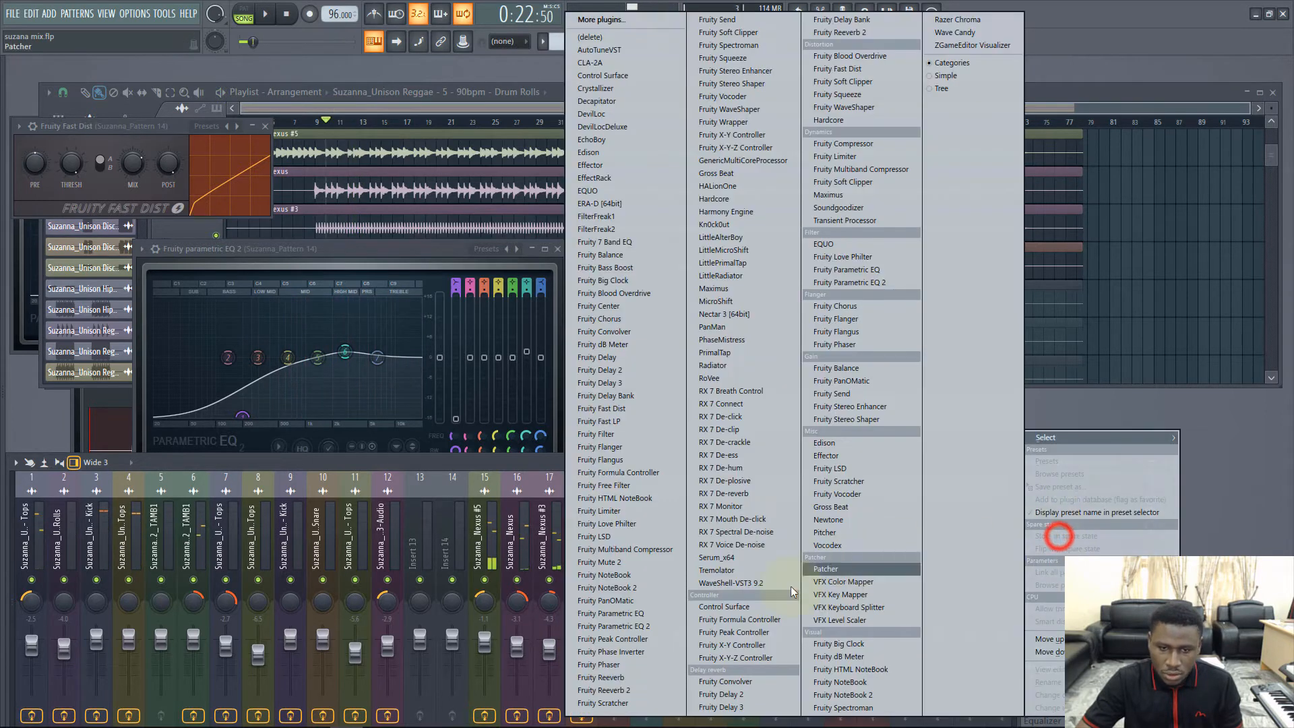
left_click(621, 678)
key("space")
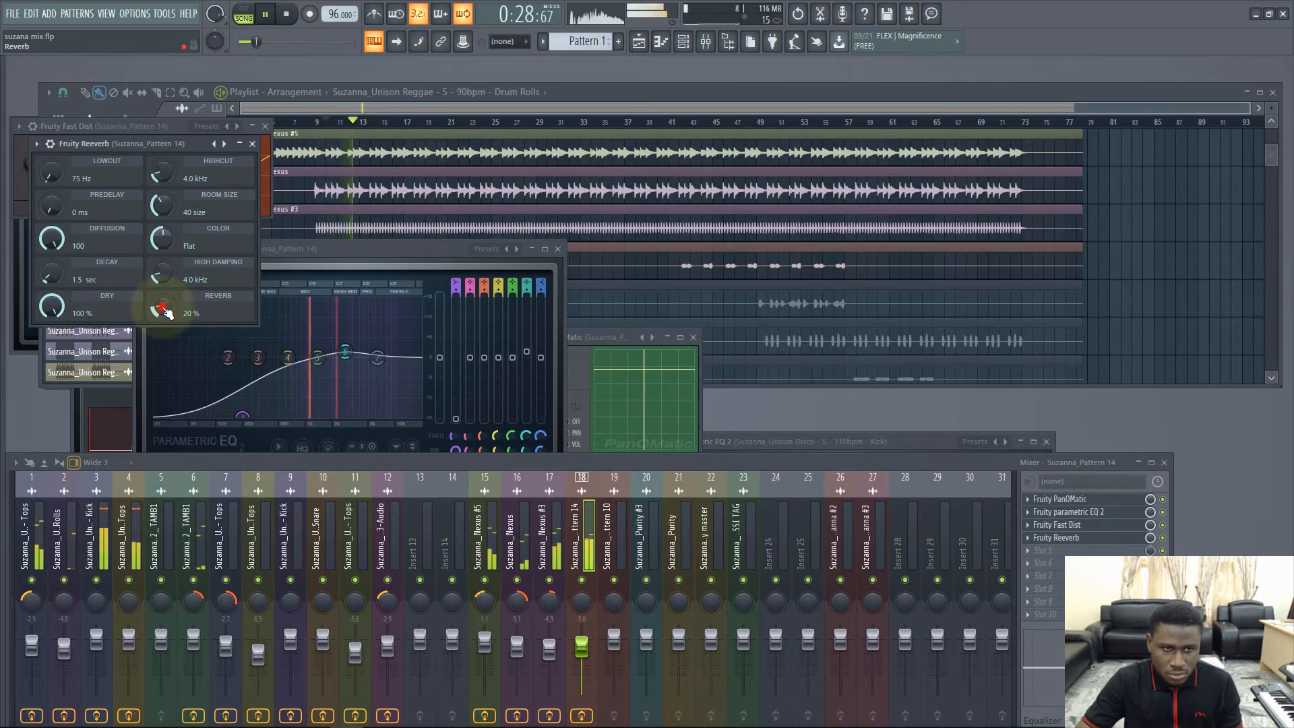
left_click_drag(164, 308, 192, 262)
left_click_drag(43, 279, 38, 274)
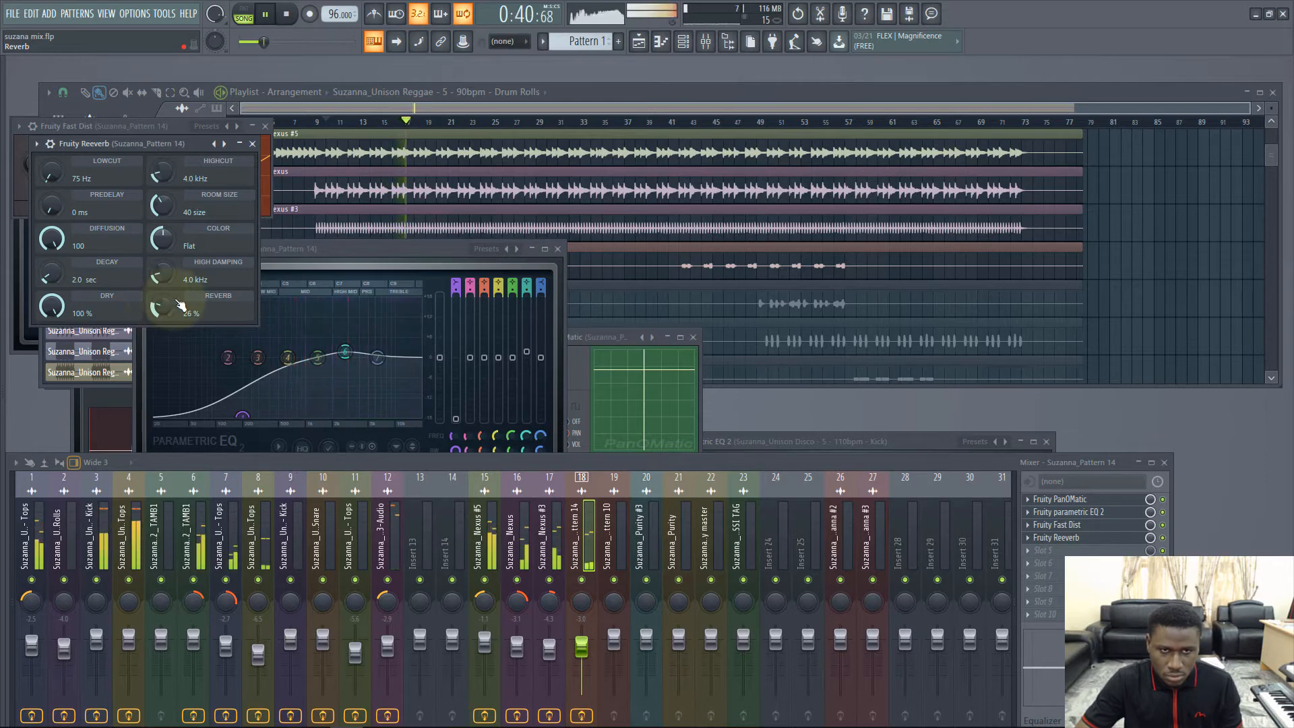
key("space")
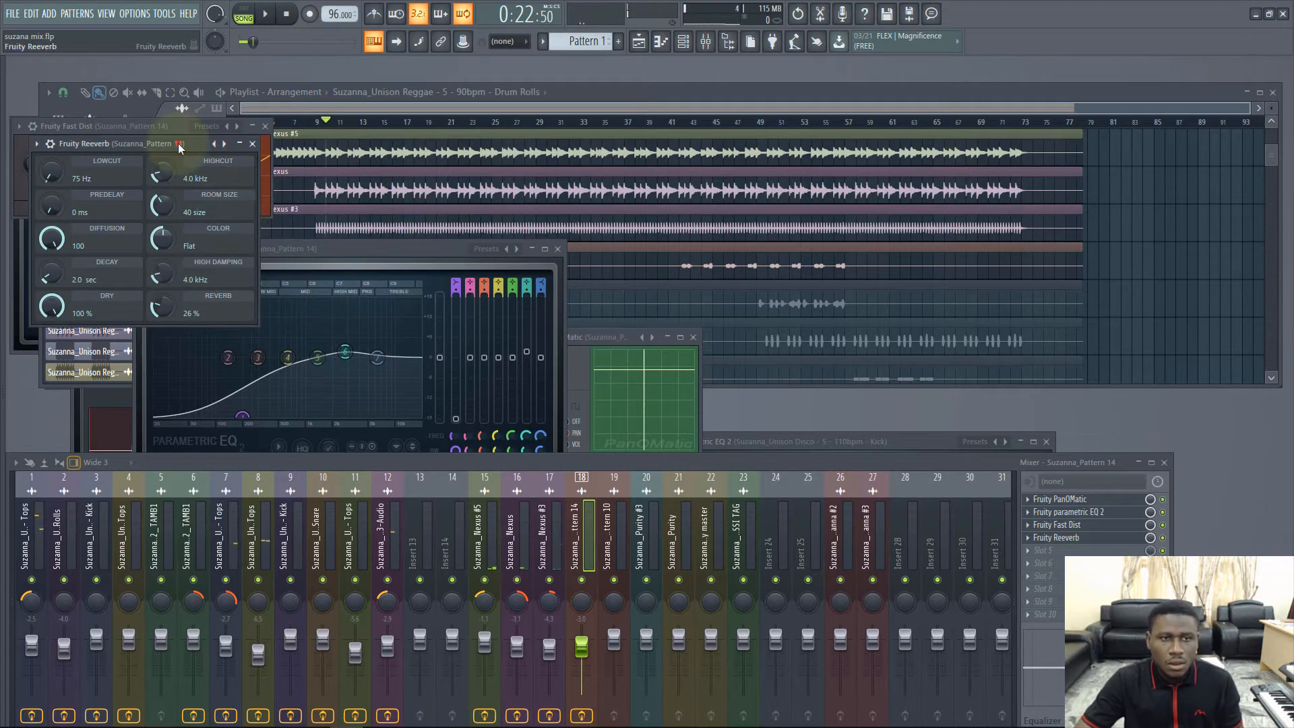
- Close the Suzanna_Pattern 14 equalizer, reverb, distortion and PanOMatic windows
left_click_drag(177, 144, 197, 217)
scroll(548, 190, "down", 1)
left_click(556, 250)
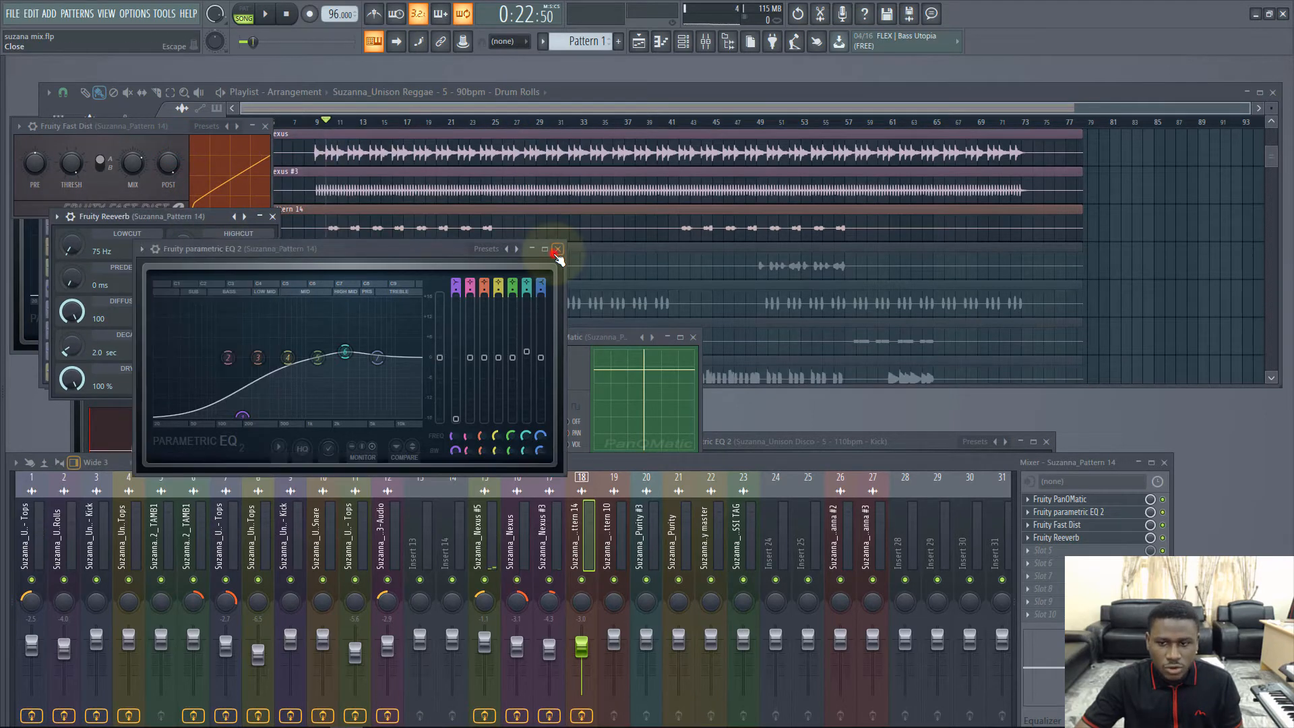
left_click(275, 221)
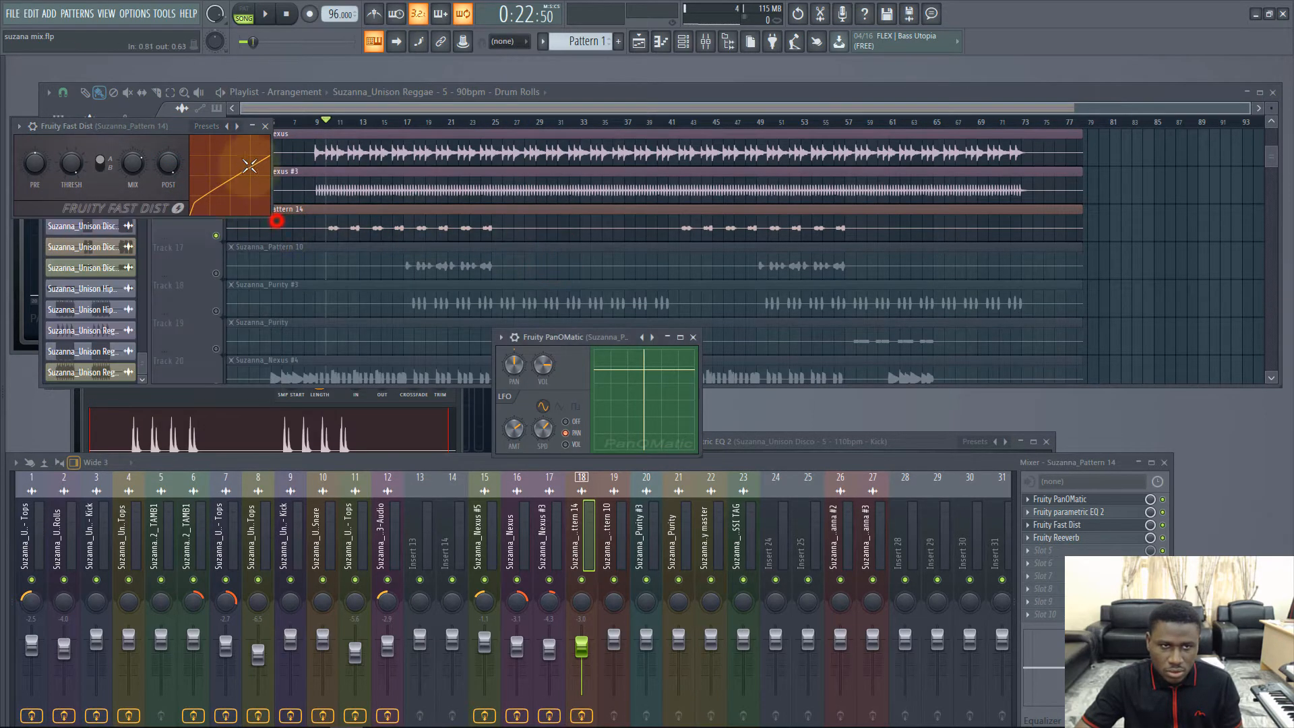
left_click(267, 129)
scroll(377, 209, "down", 3)
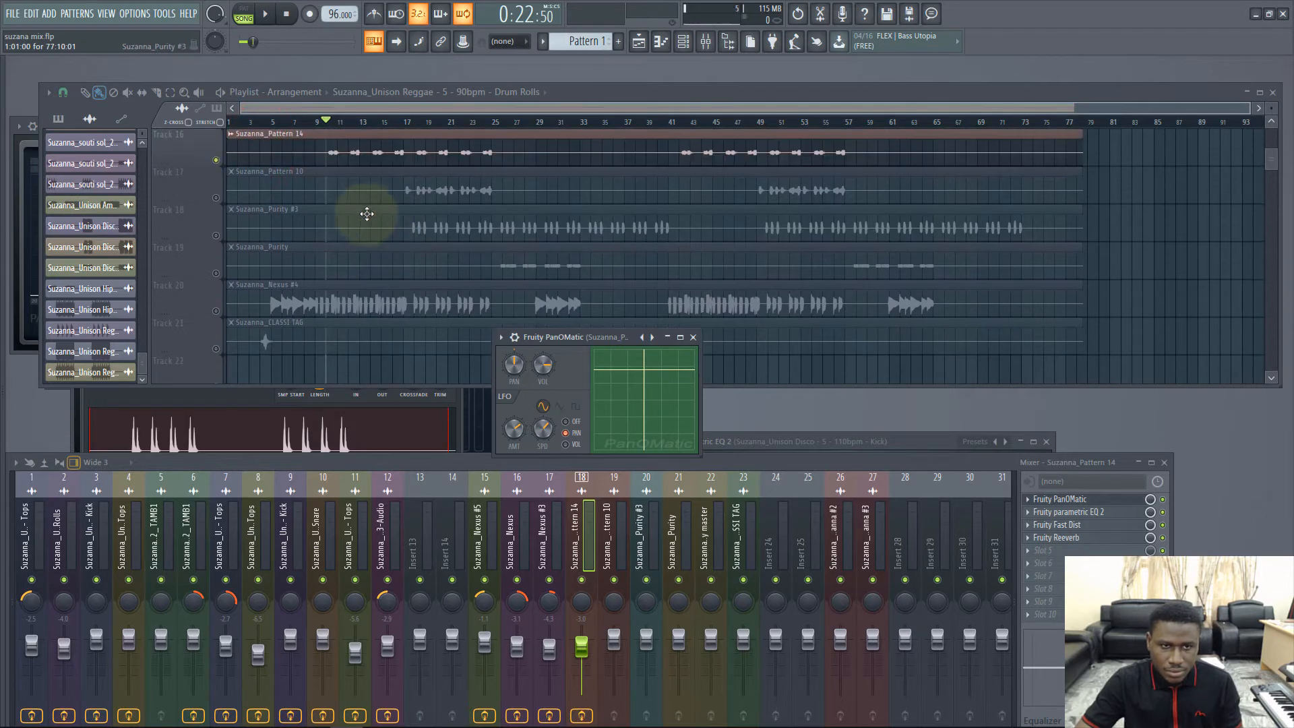
scroll(365, 215, "up", 2)
scroll(365, 214, "up", 1)
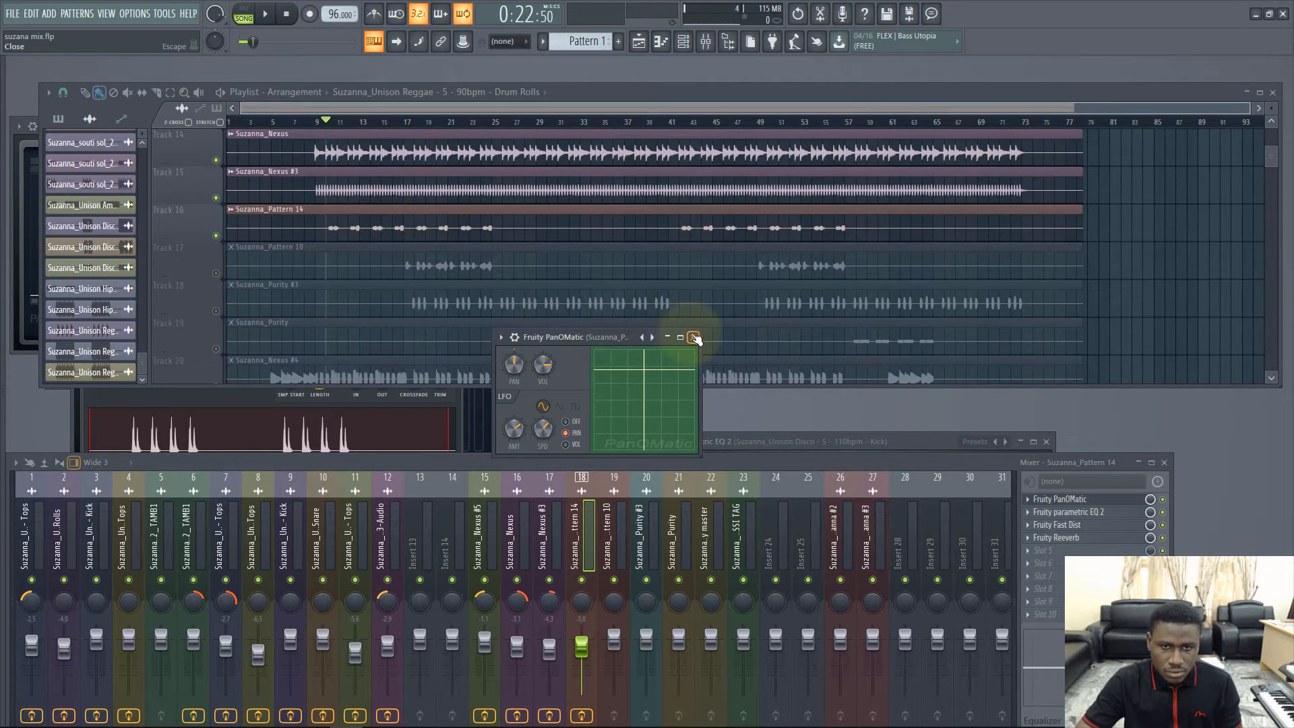
left_click(693, 337)
- Unmute the Suzanna_Pattern 10 track, play the song from bar 16, and open the clip's channel settings
scroll(510, 293, "down", 1)
left_click(392, 123)
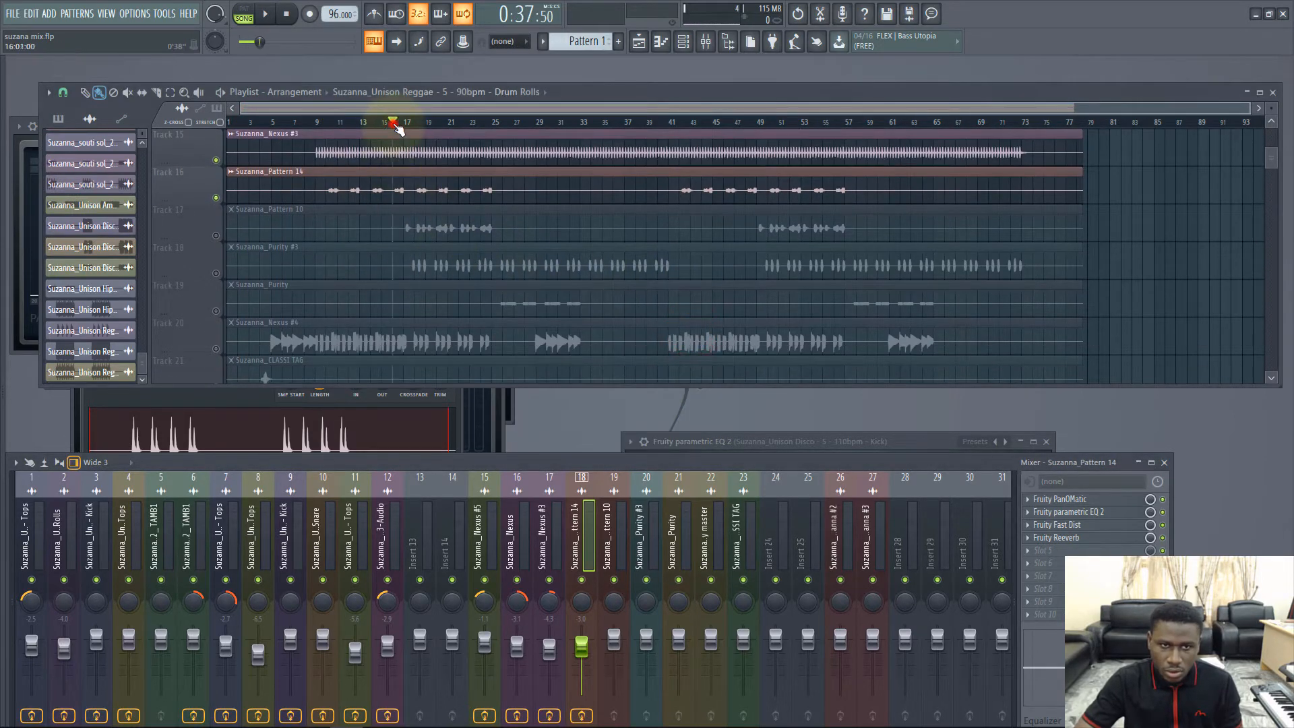
left_click(215, 235)
key("space")
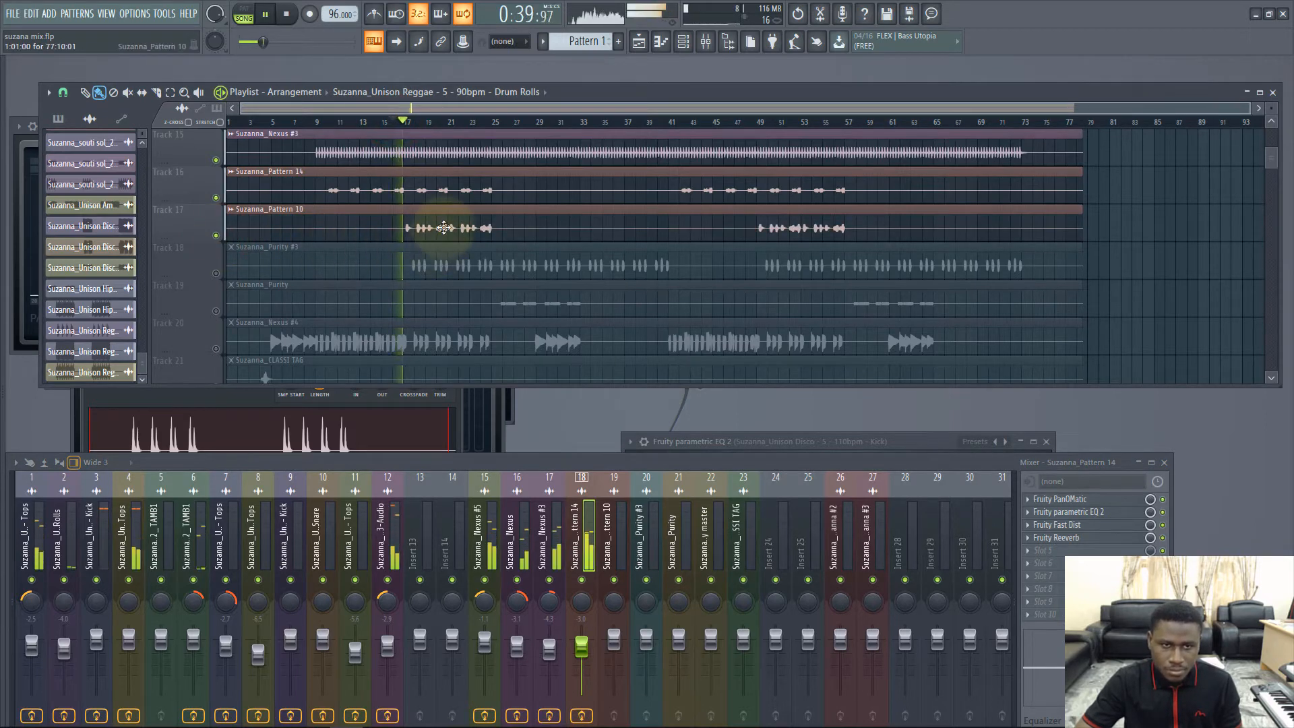
double_click(443, 228)
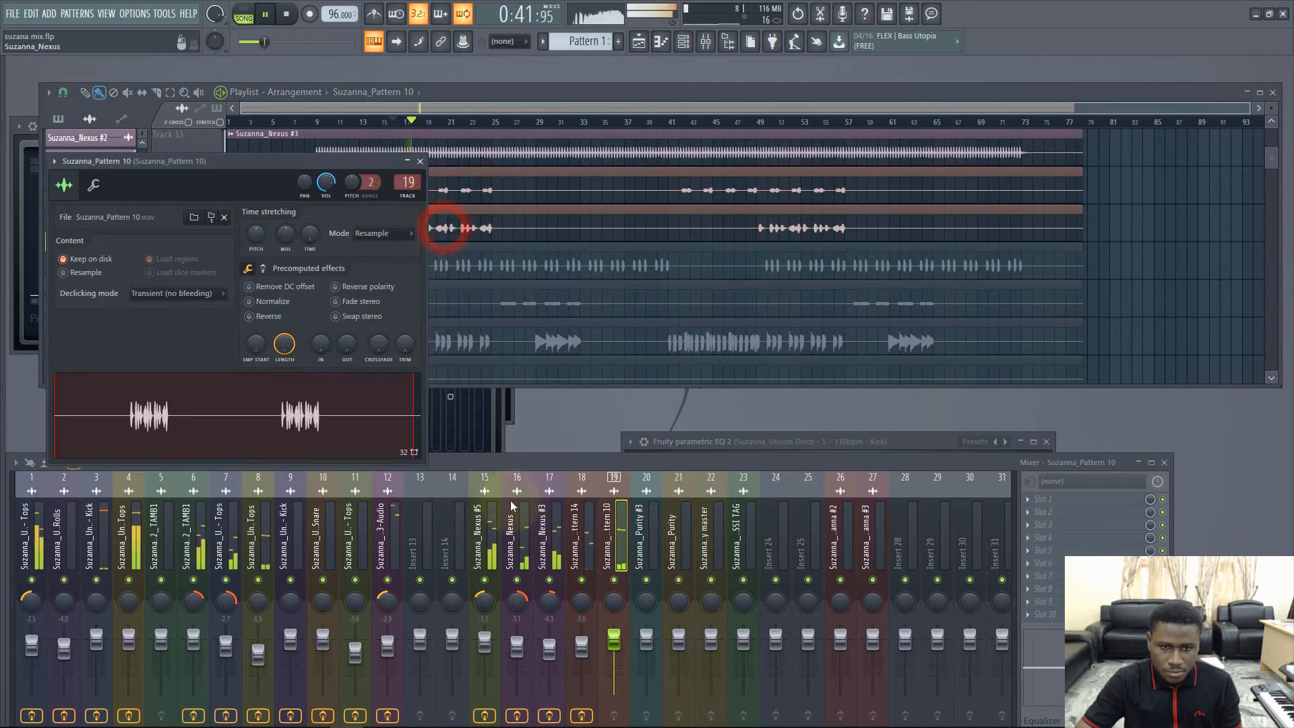
- Pan the Suzanna_Pattern 10 mixer track 41% left and lower its volume to about -4.8 dB while playing the song
left_click(613, 565)
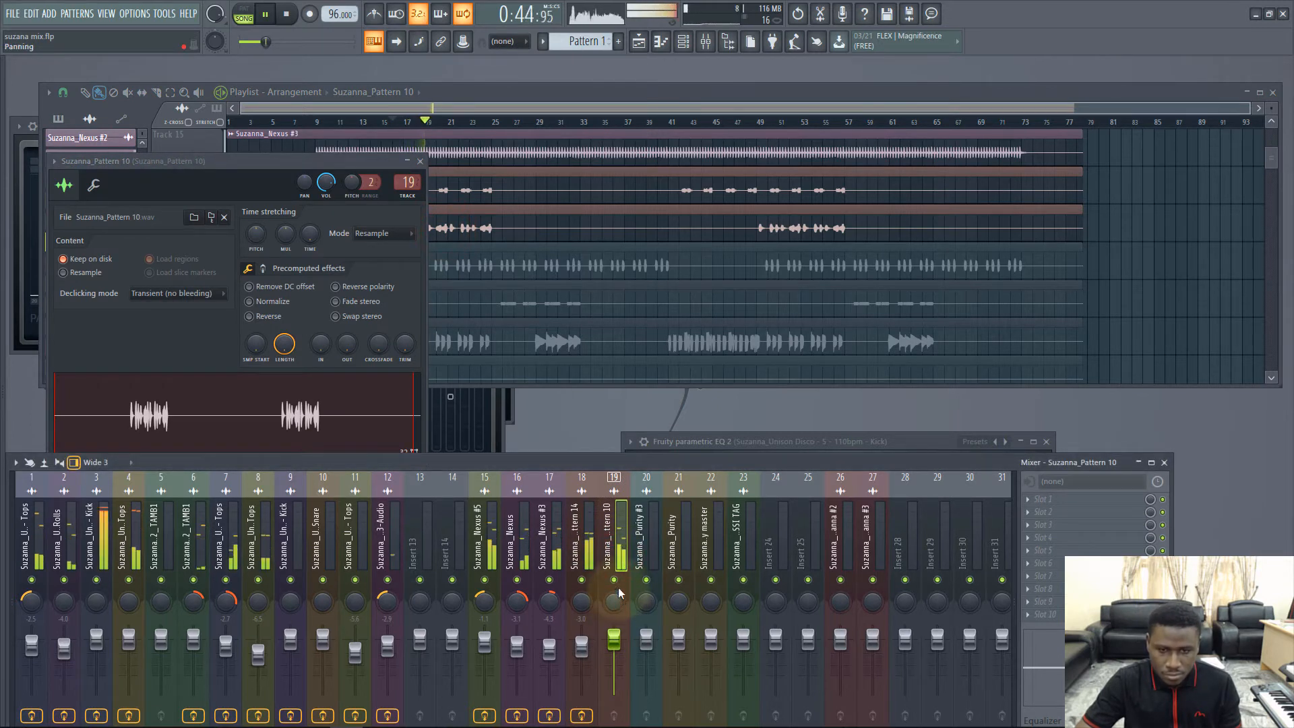
key("space")
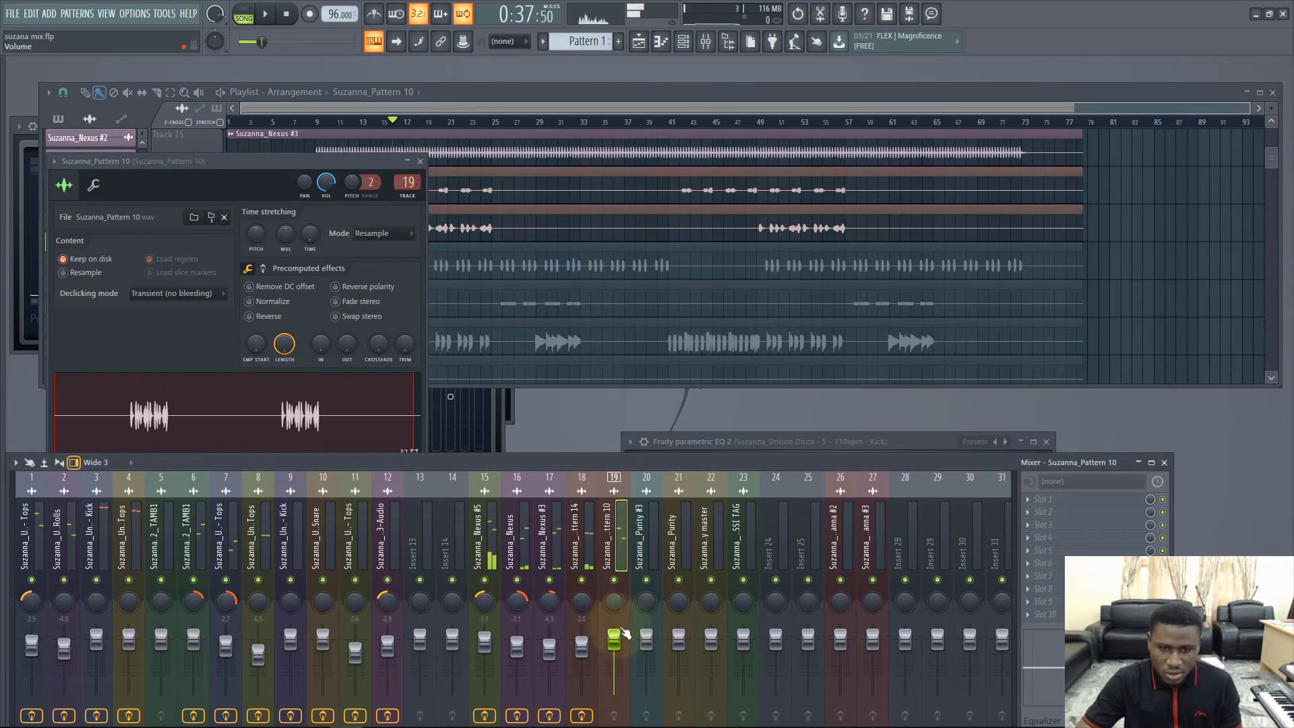
left_click_drag(624, 640, 615, 696)
key("space")
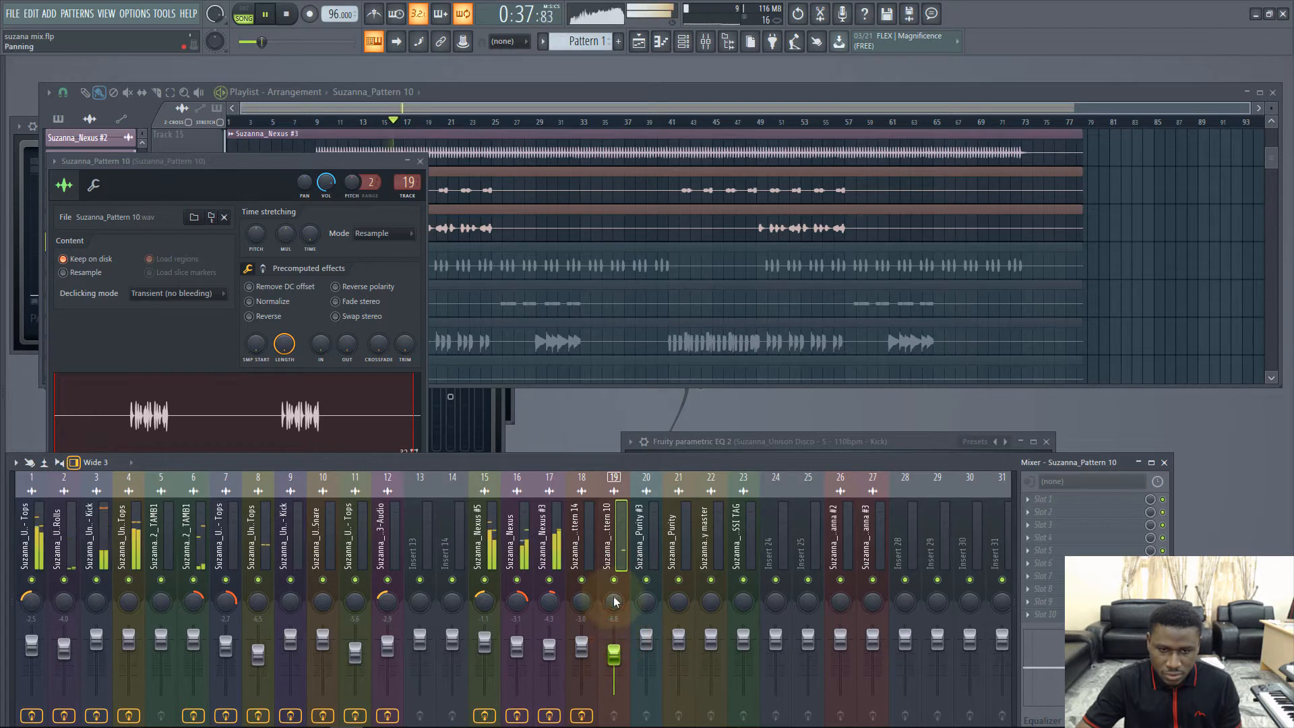
left_click_drag(604, 613, 613, 593)
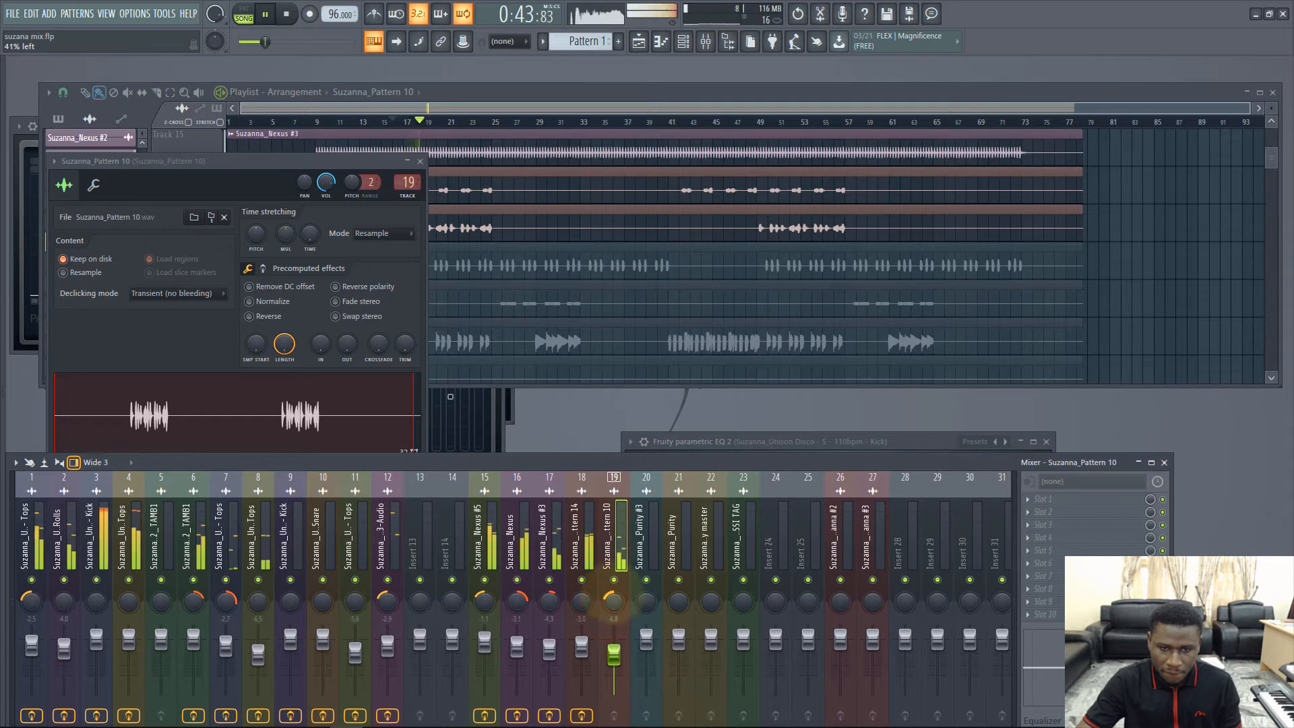
left_click(614, 598)
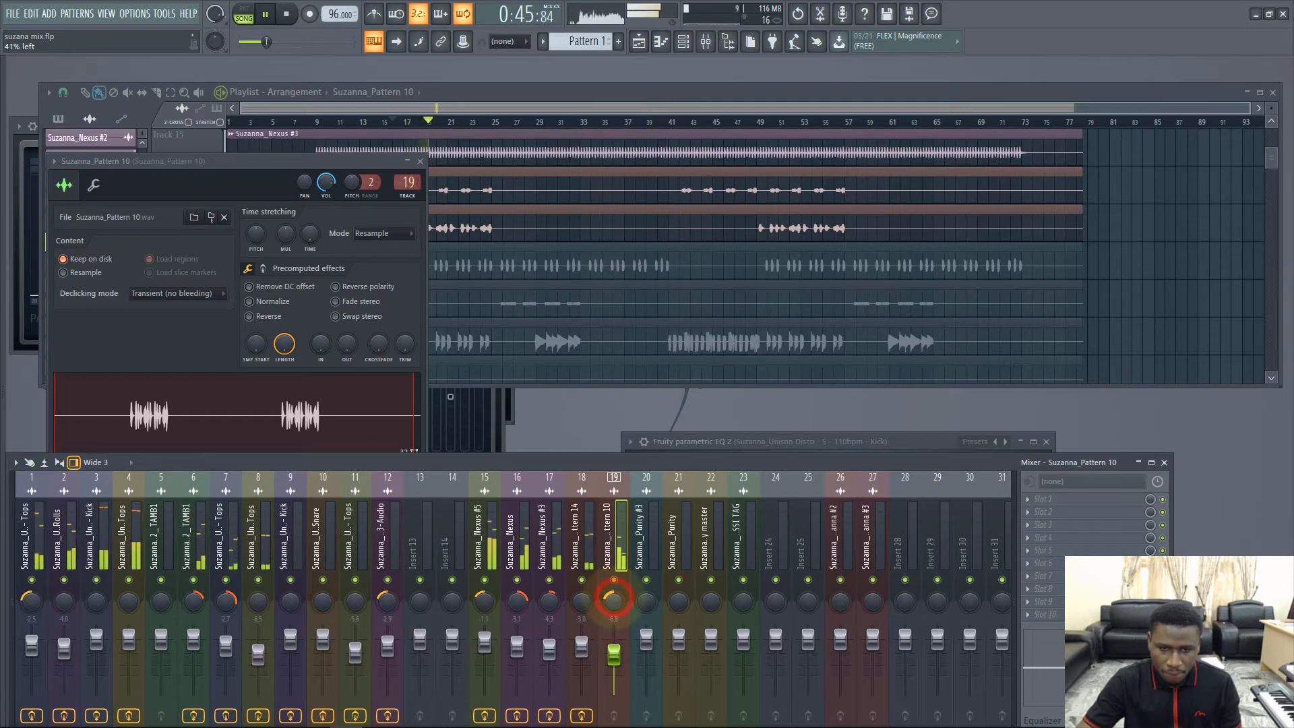
left_click_drag(613, 653, 614, 653)
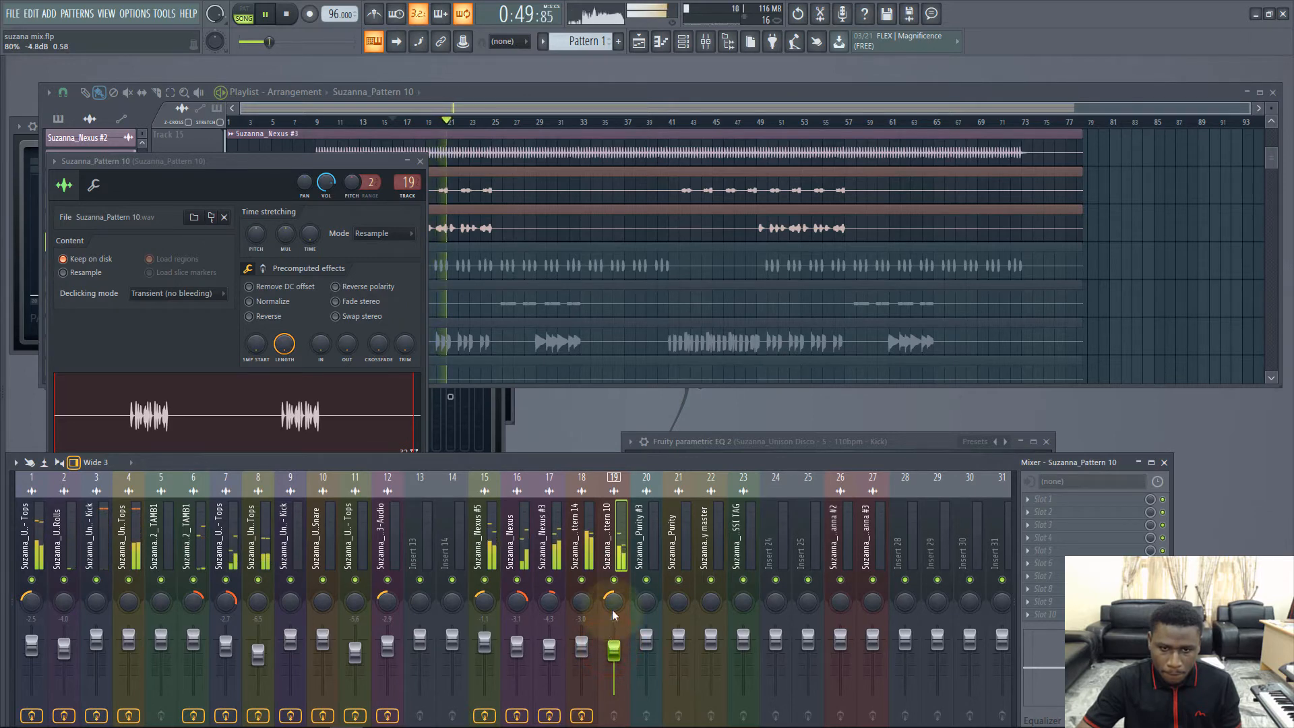
- Add Fruity parametric EQ 2 to the first slot of Suzanna_Pattern 10, cutting the band 1 lows and slightly boosting band 6
left_click(1061, 501)
left_click(670, 629)
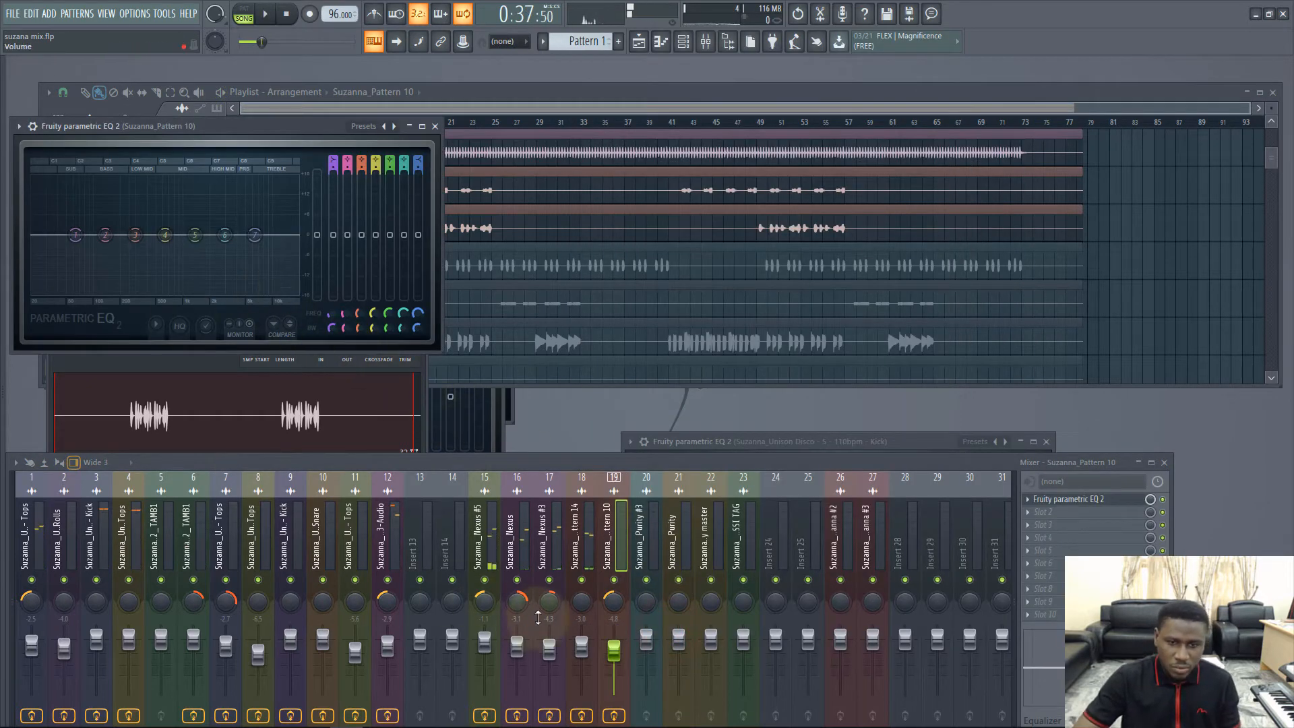
left_click_drag(613, 603, 613, 630)
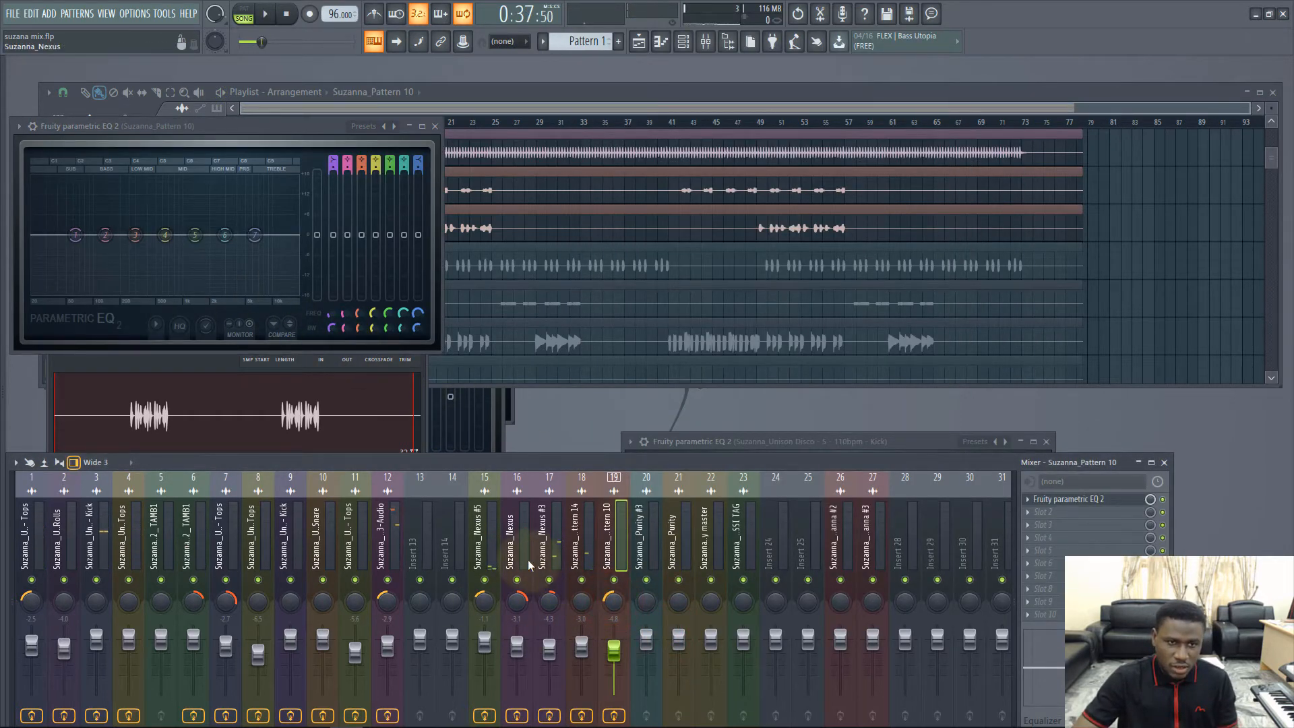
key("space")
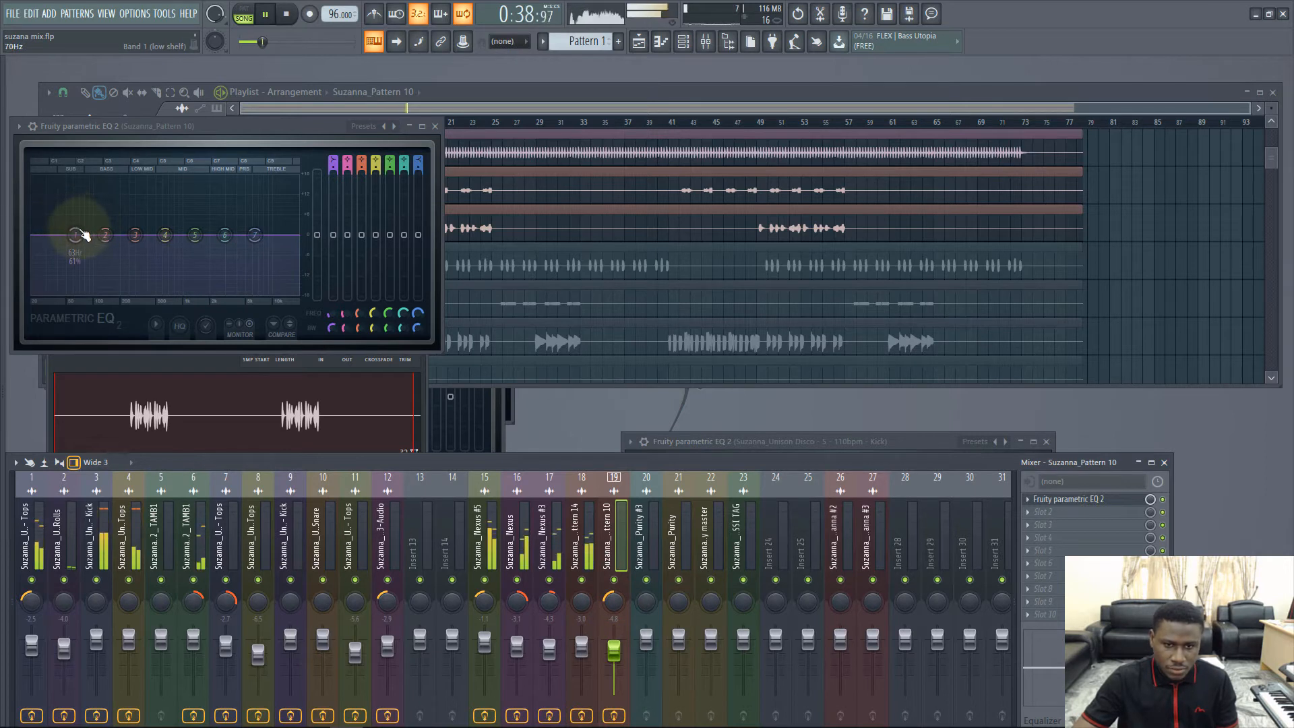
left_click_drag(83, 235, 98, 280)
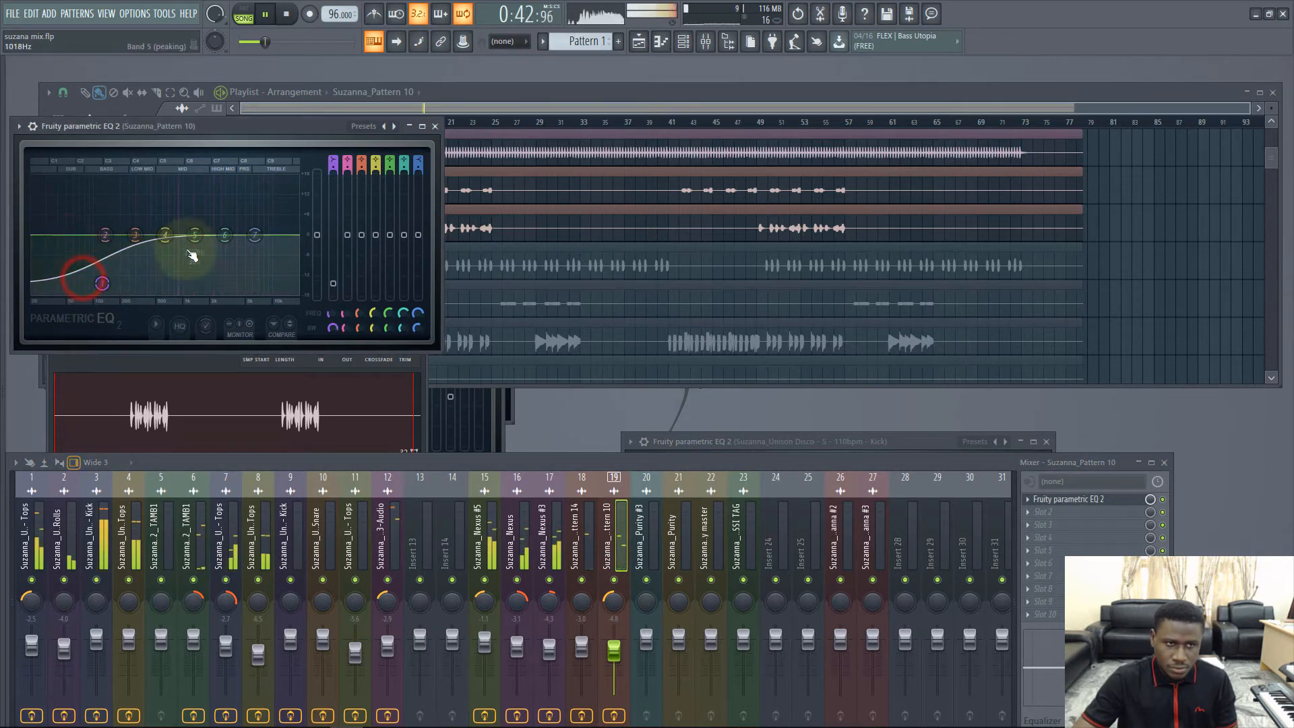
left_click_drag(222, 236, 221, 229)
mouse_move(99, 287)
left_mouse_down()
mouse_move(91, 269)
mouse_move(109, 271)
left_mouse_up()
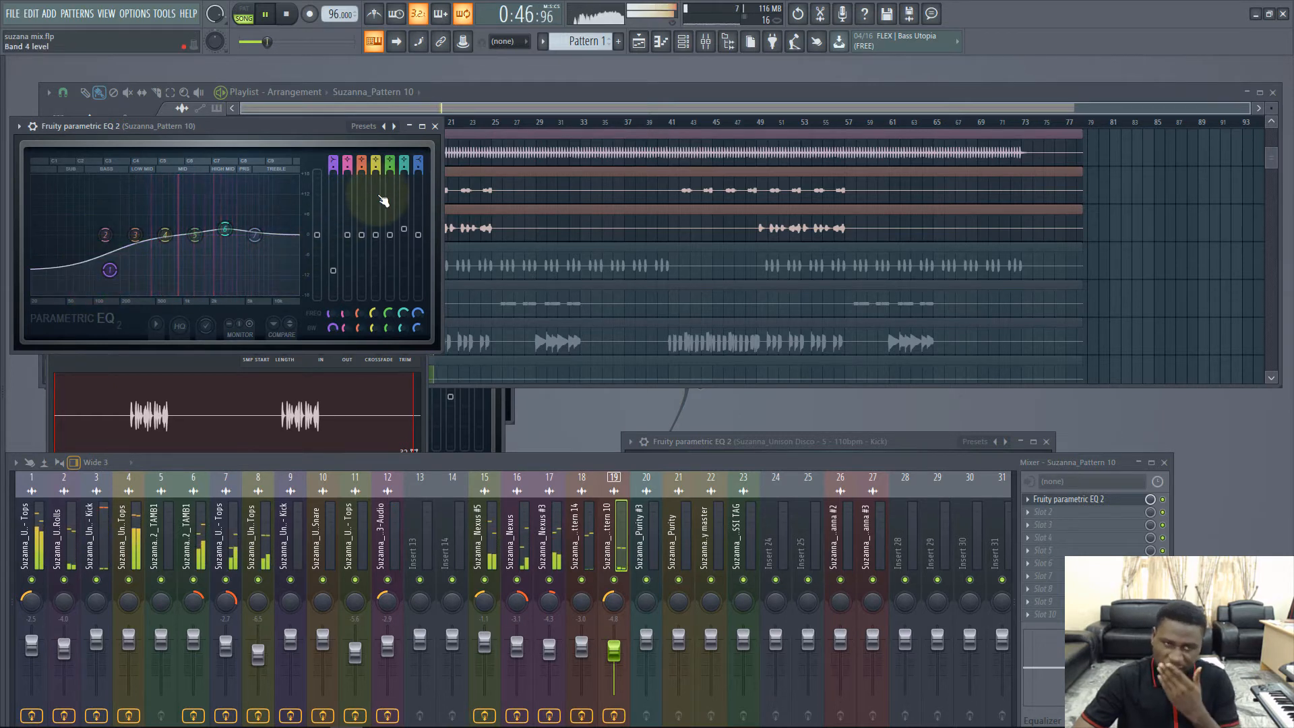
- Close the Suzanna_Pattern 10 equalizer and channel settings windows and save the project
left_click(434, 126)
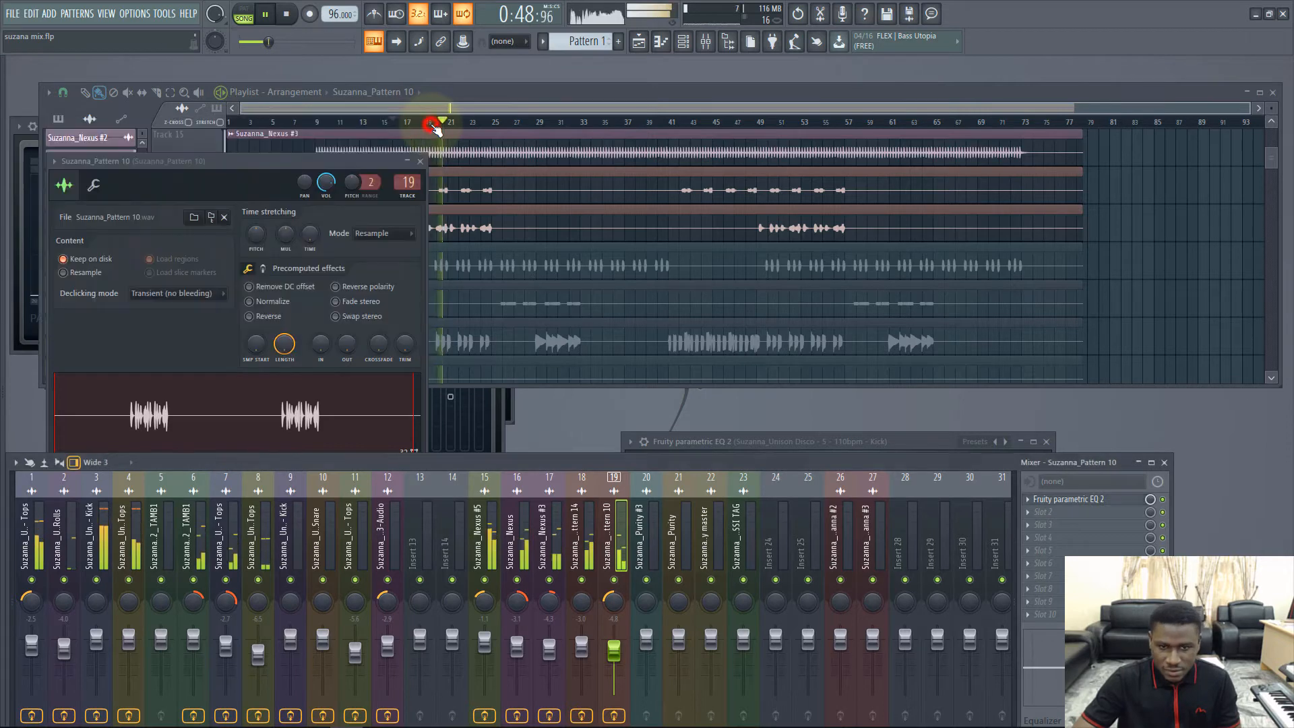
left_click(420, 161)
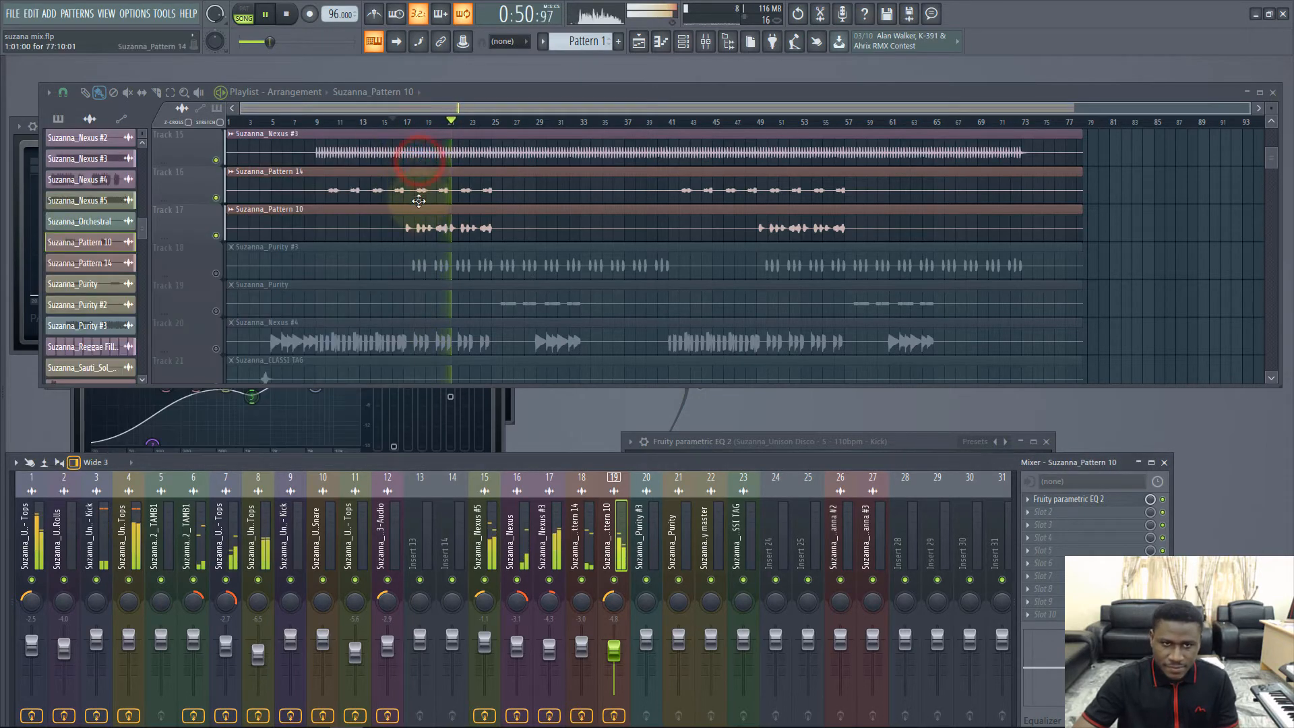
key("ctrl+s")
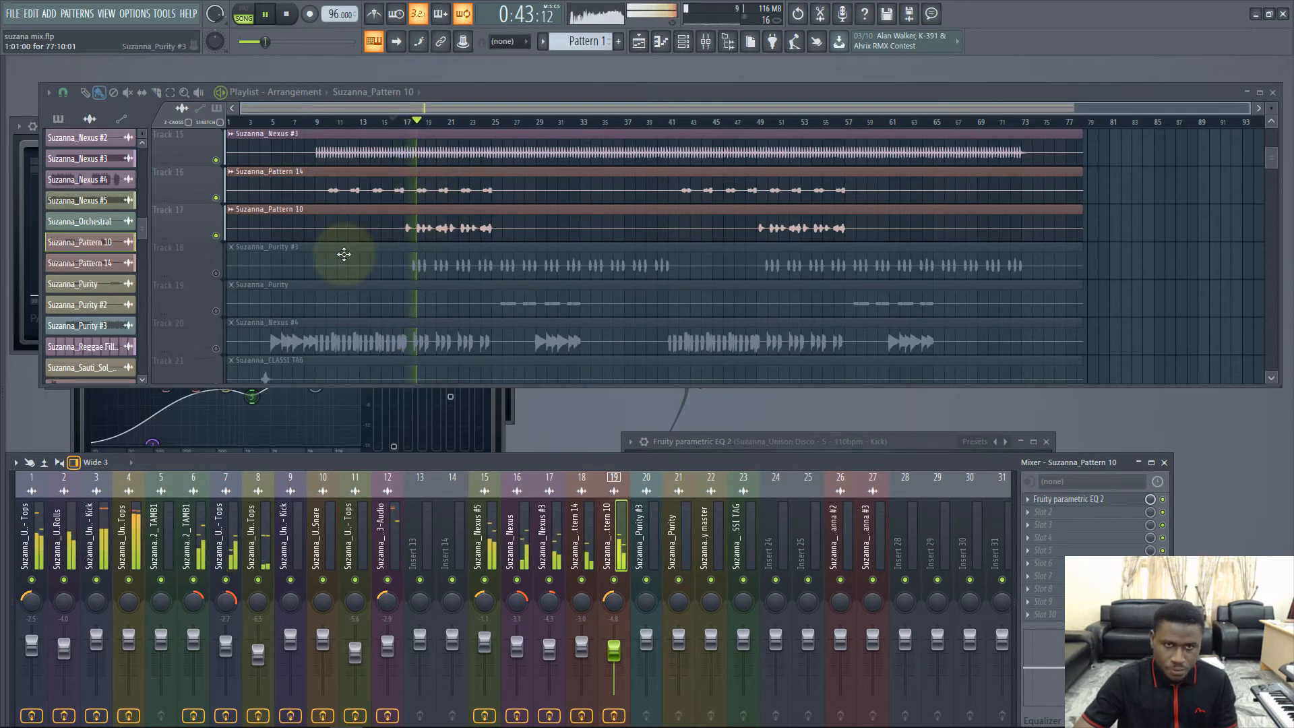
- Lower the Suzanna_Pattern 10 mixer track volume to about -6.1 dB
left_click_drag(615, 652, 612, 659)
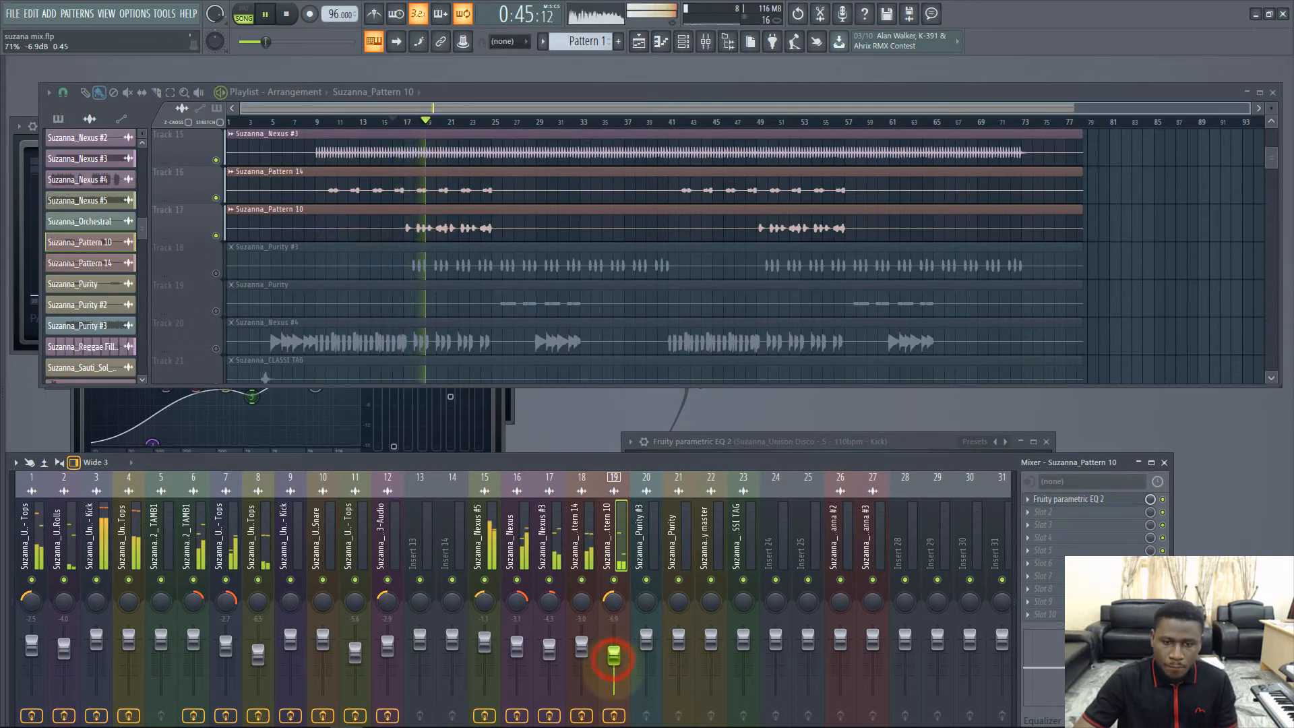
left_click(613, 668)
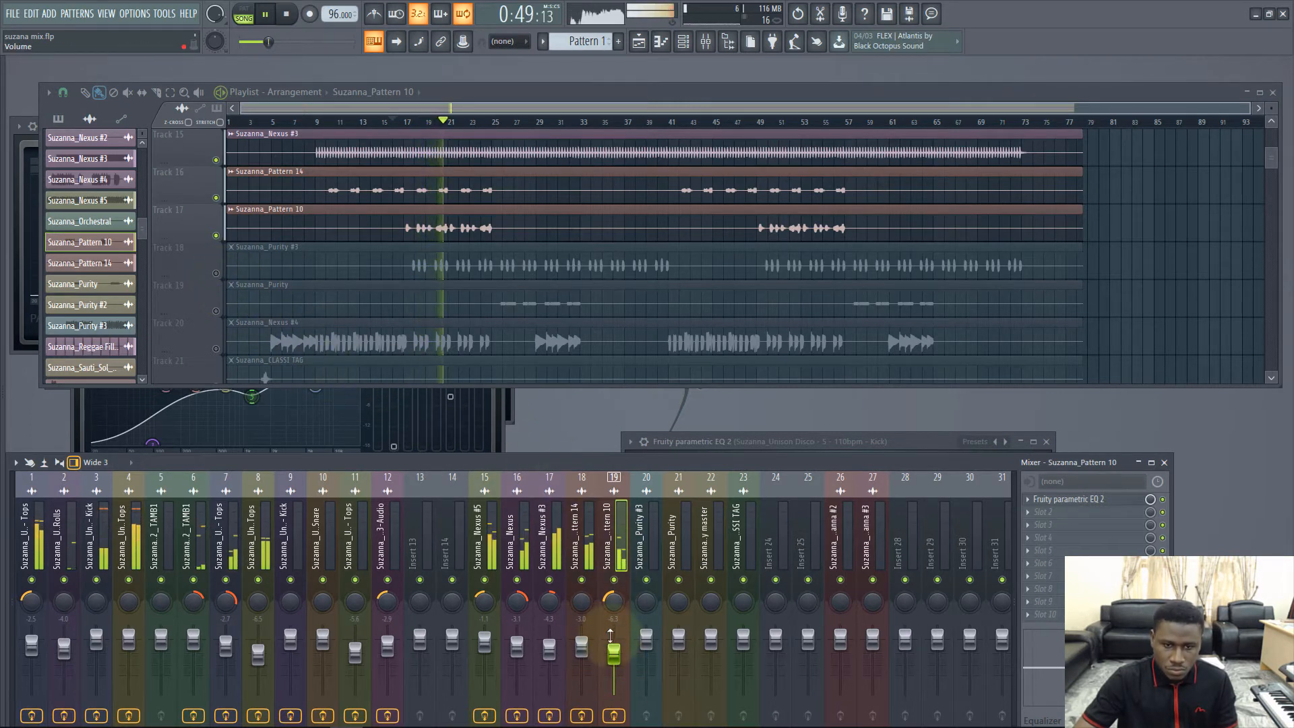
left_click_drag(613, 659, 614, 654)
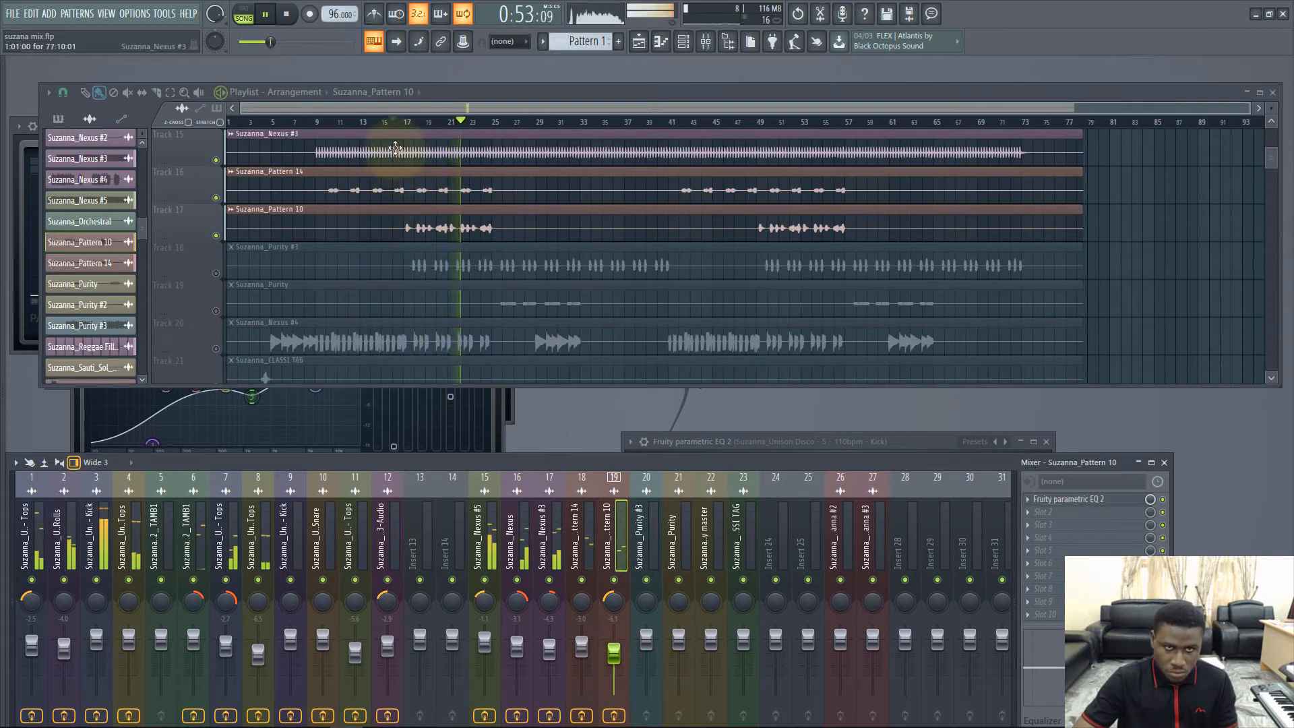
- Unmute the Suzanna_Purity #3 playlist track and play the song with it
key("space")
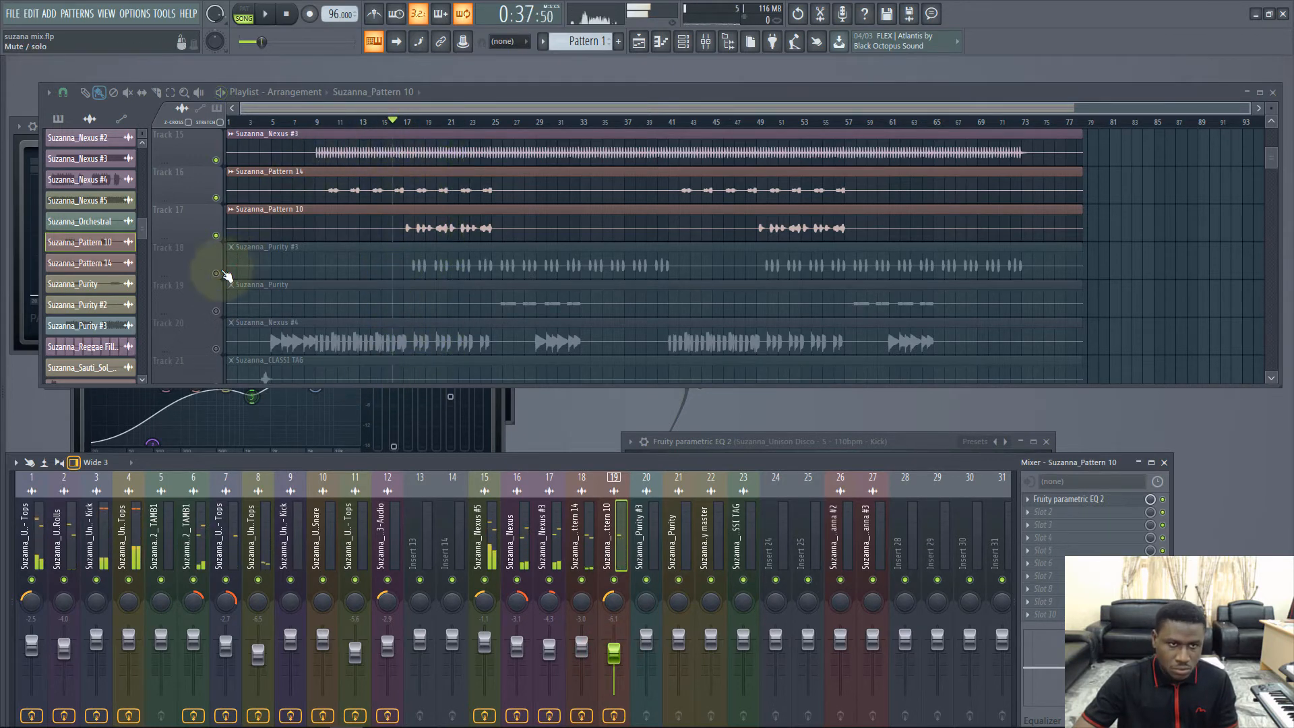
left_click(216, 272)
key("space")
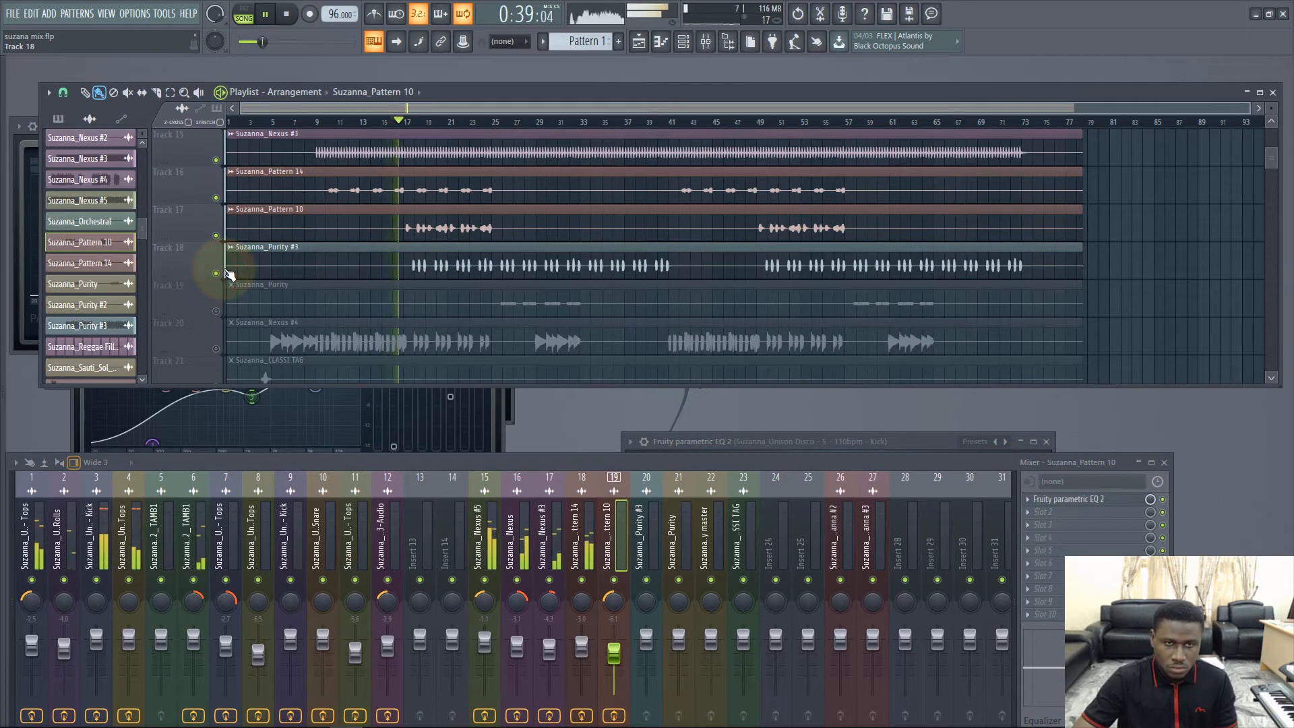
key("space")
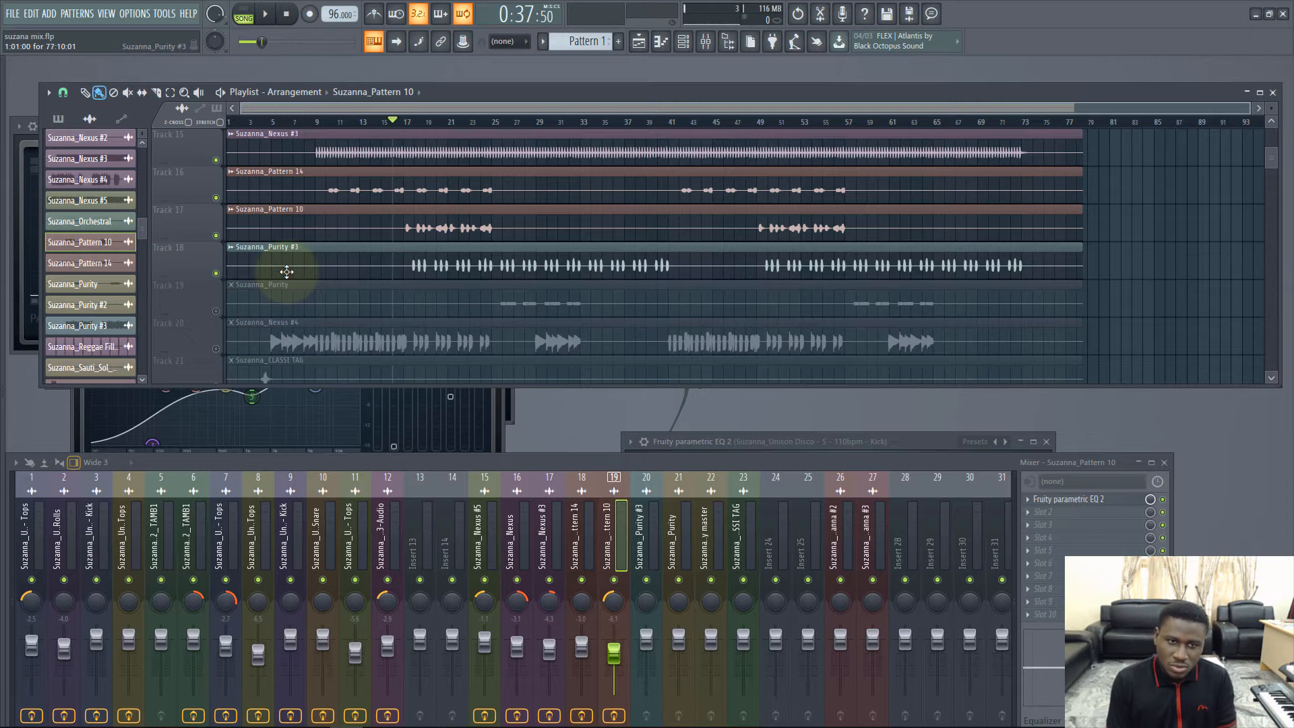
key("space")
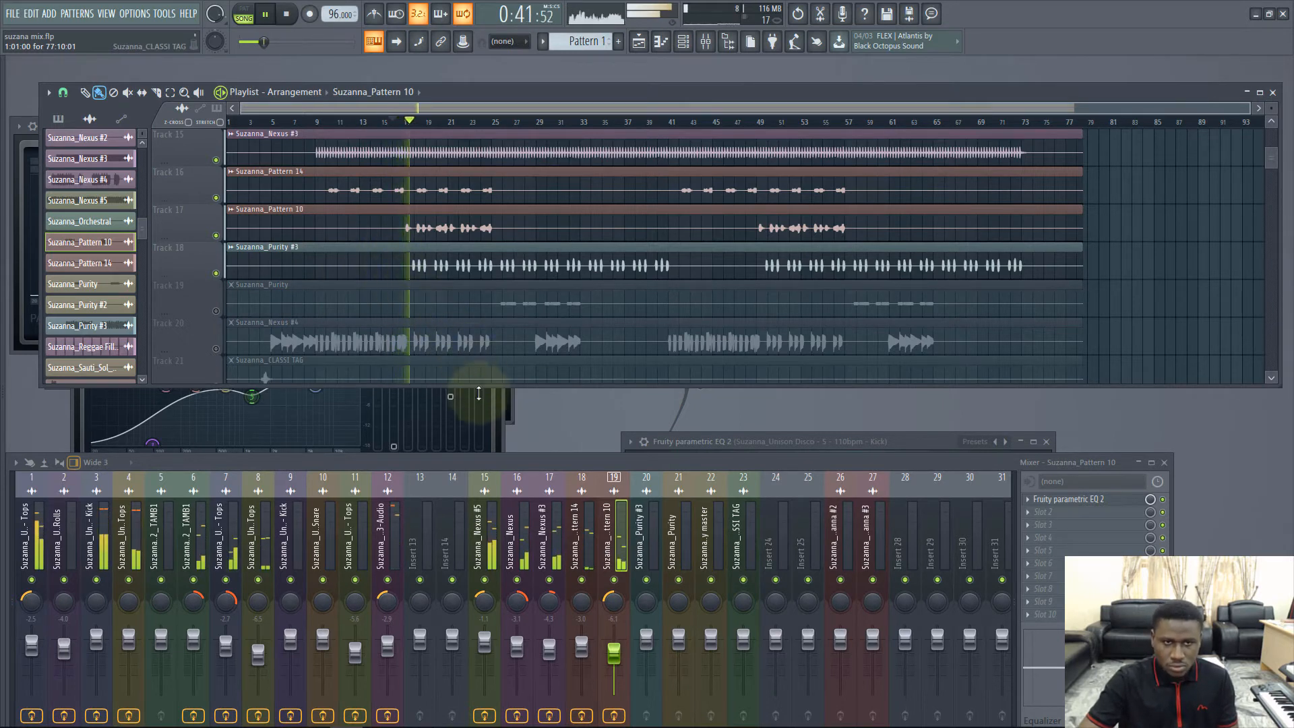
- Pan the Suzanna_Purity #3 mixer track 16% right and lower its volume to about -4.9 dB
left_click(655, 554)
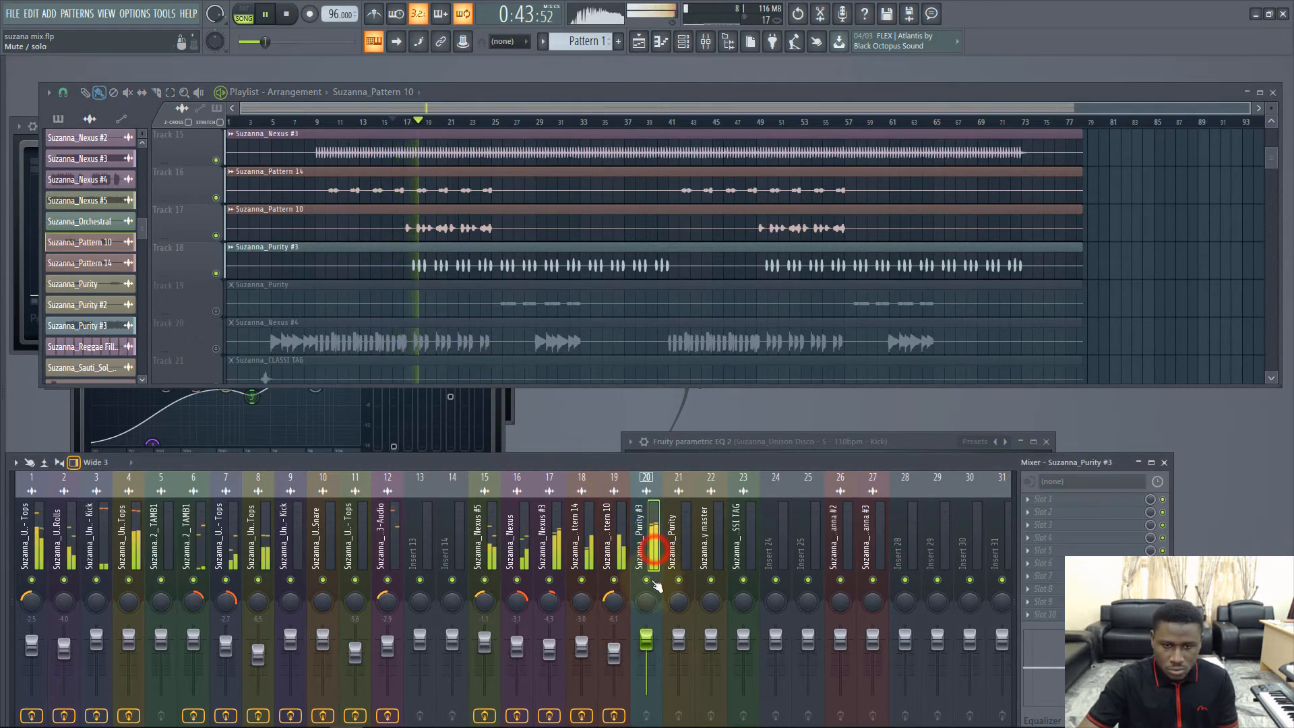
key("space")
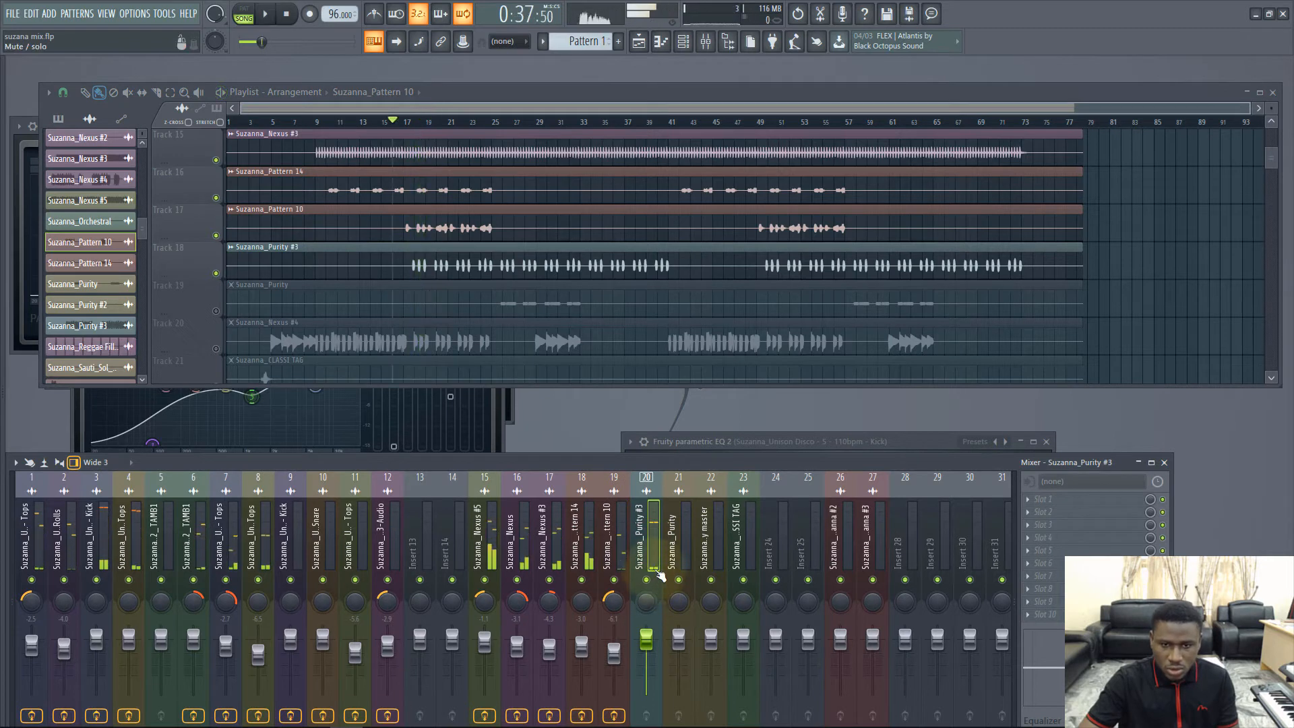
left_click_drag(651, 597, 648, 595)
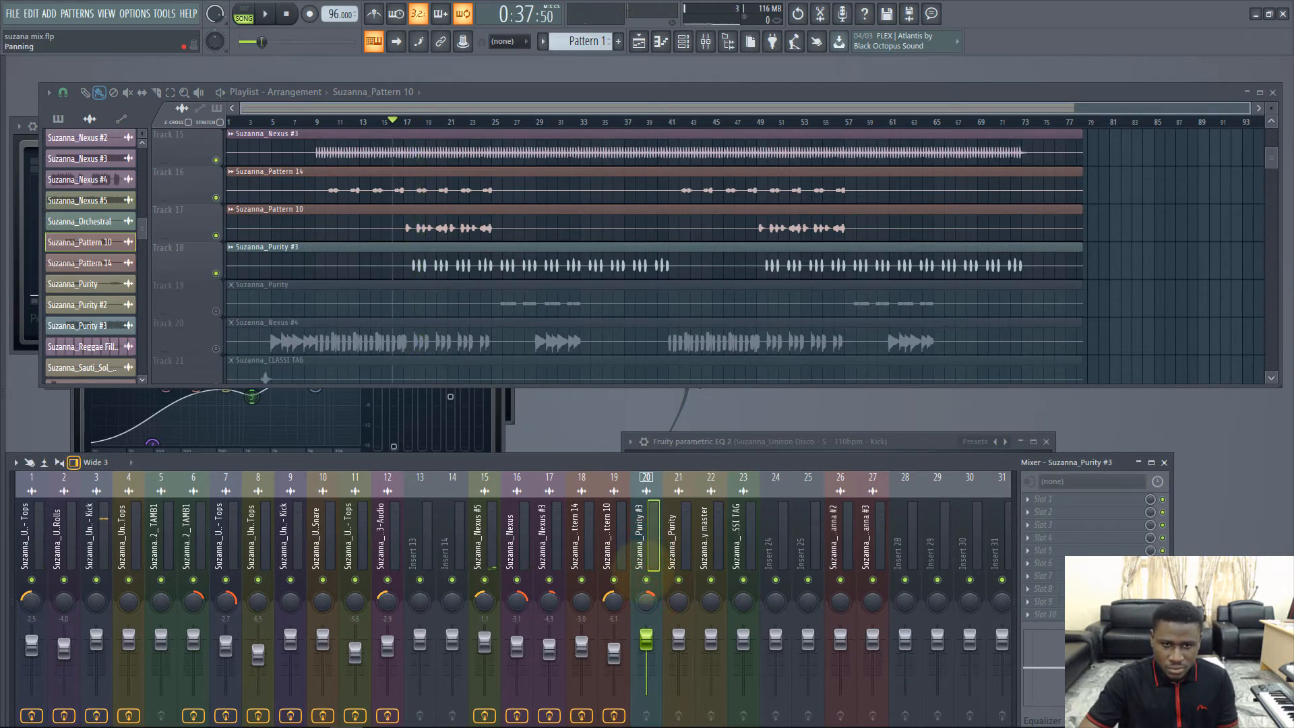
left_click(649, 597)
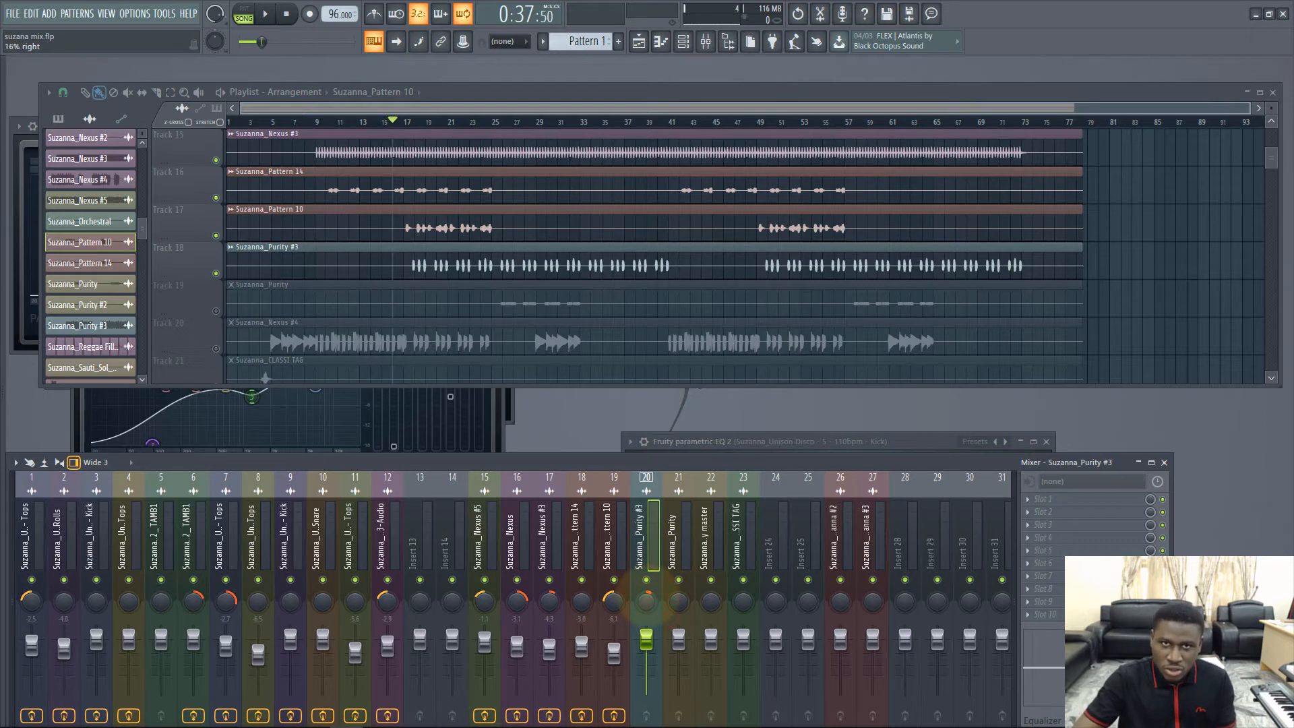
key("space")
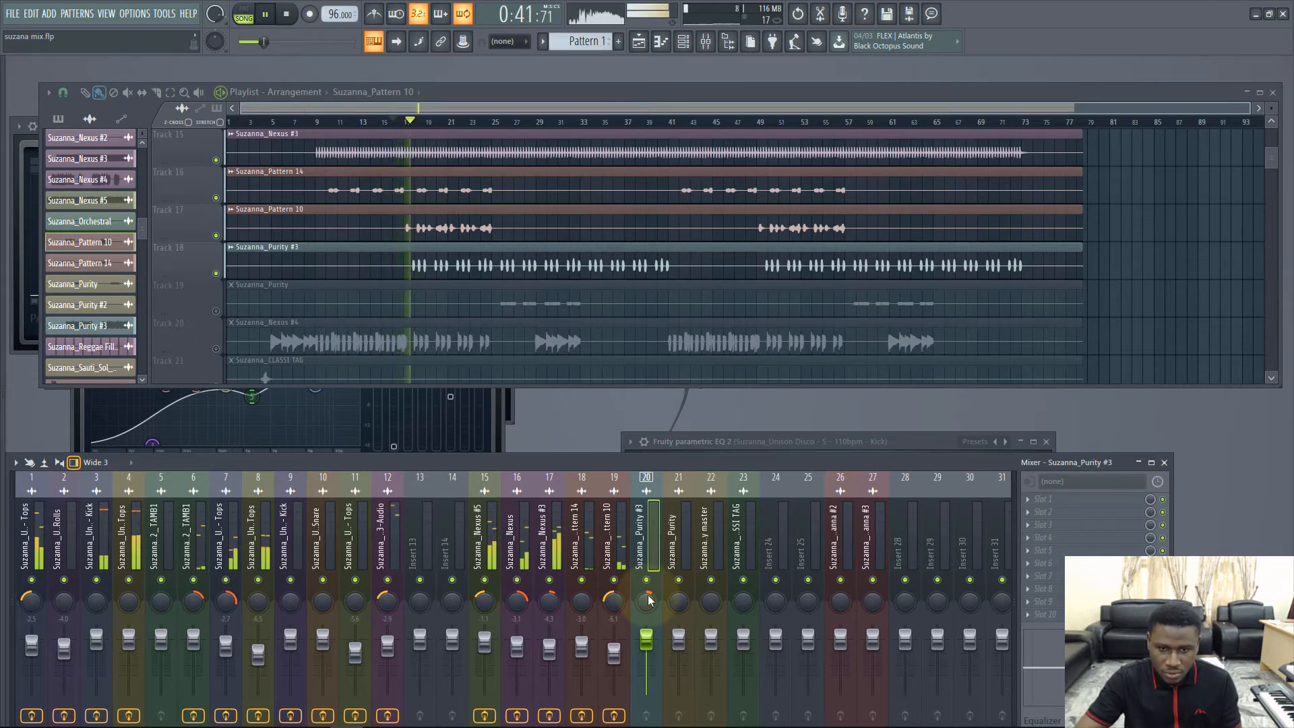
left_click_drag(648, 623, 646, 653)
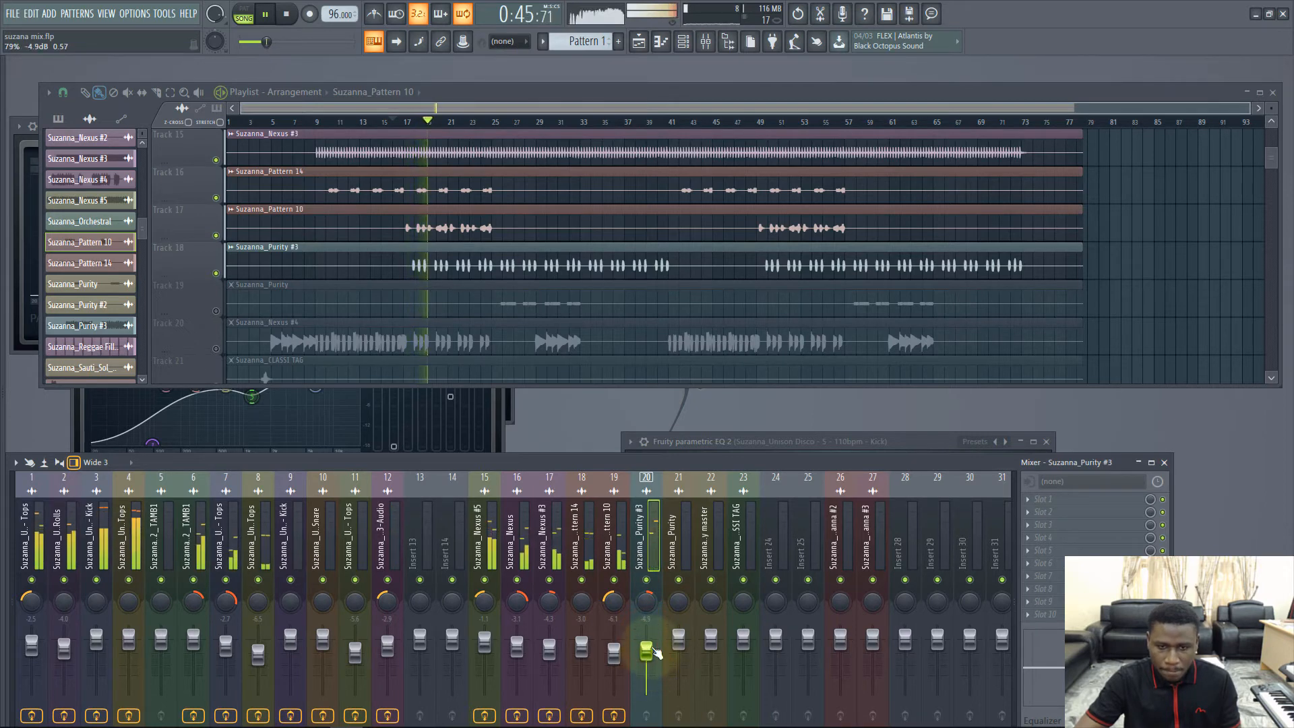
- Add Fruity parametric EQ 2 to the first slot of Suzanna_Purity #3, cutting band 1 lows, dipping band 2 slightly and boosting band 5
left_click(1041, 500)
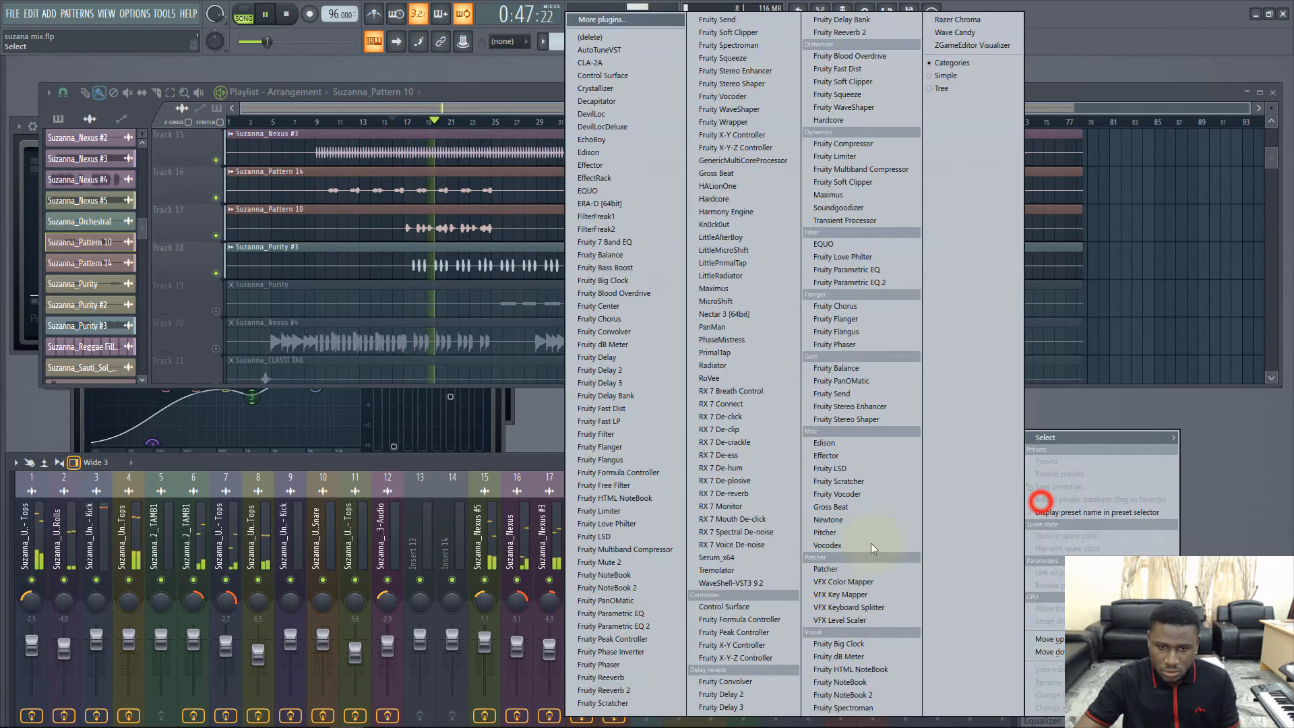
left_click(624, 626)
left_click_drag(107, 275, 115, 312)
left_click(230, 271)
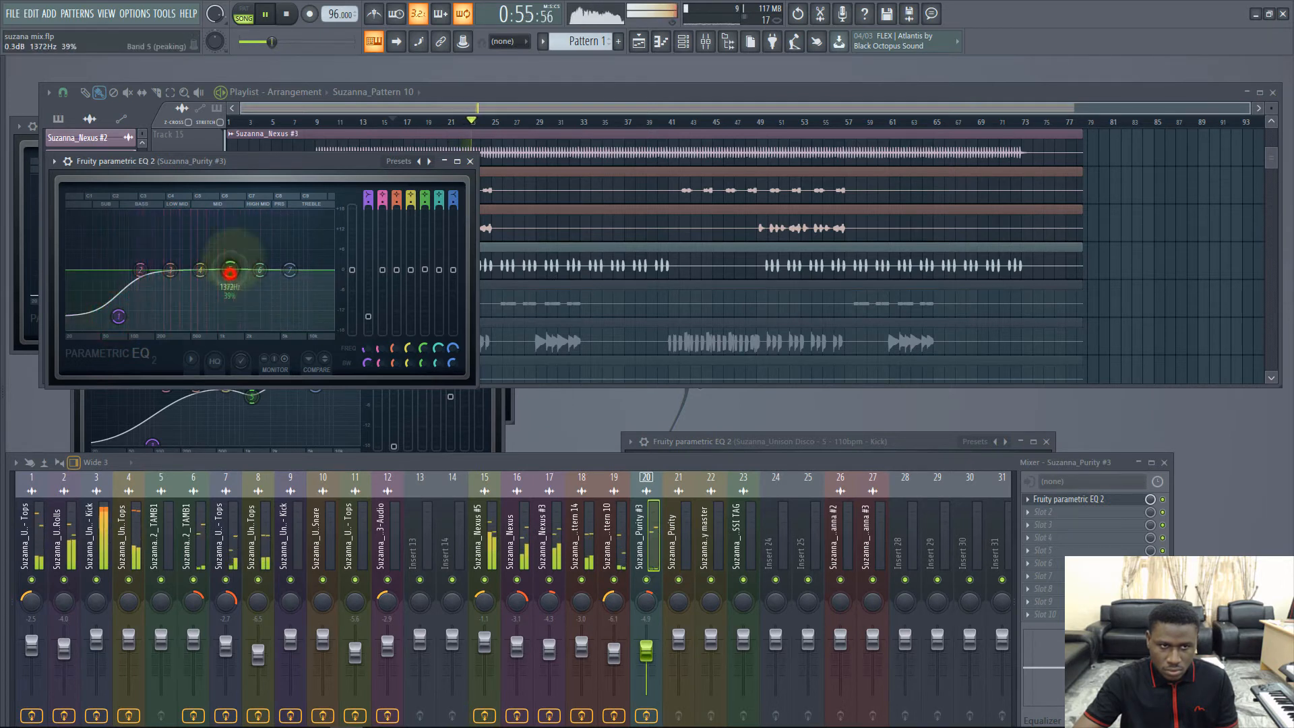
left_click_drag(229, 271, 232, 257)
left_click(140, 271)
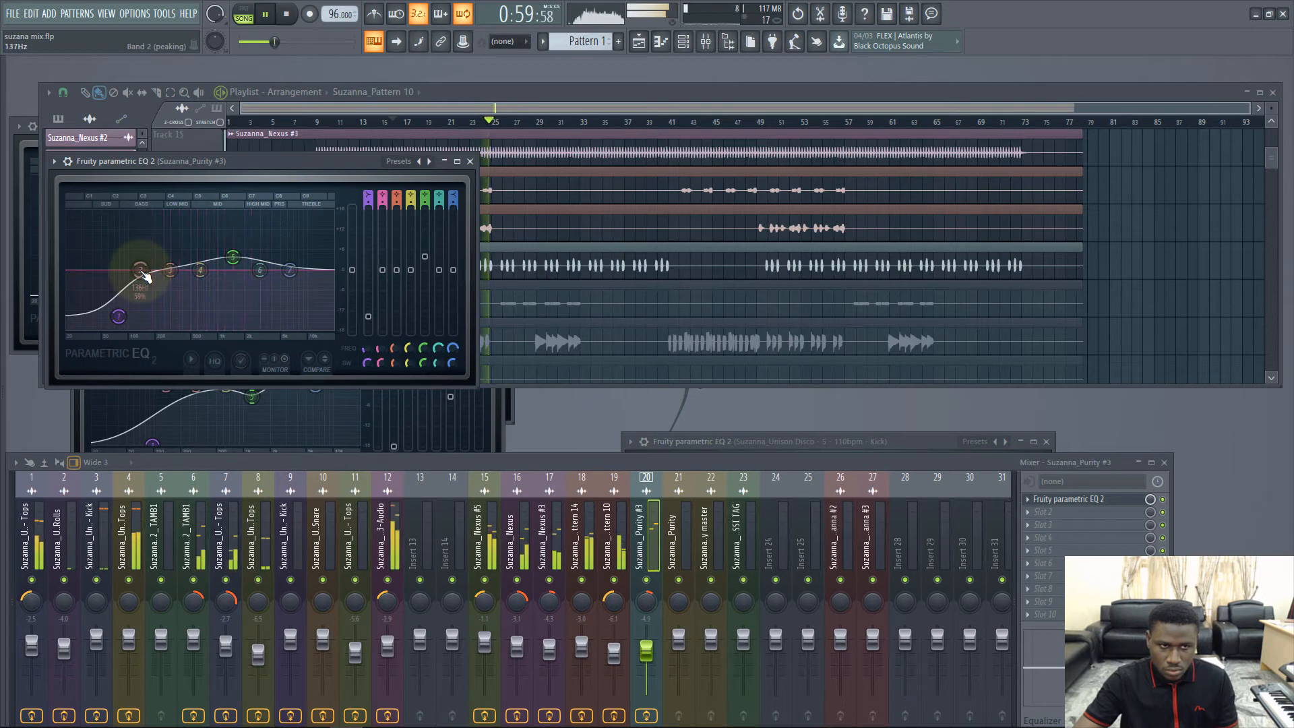
left_click_drag(141, 271, 145, 276)
key("space")
key("space")
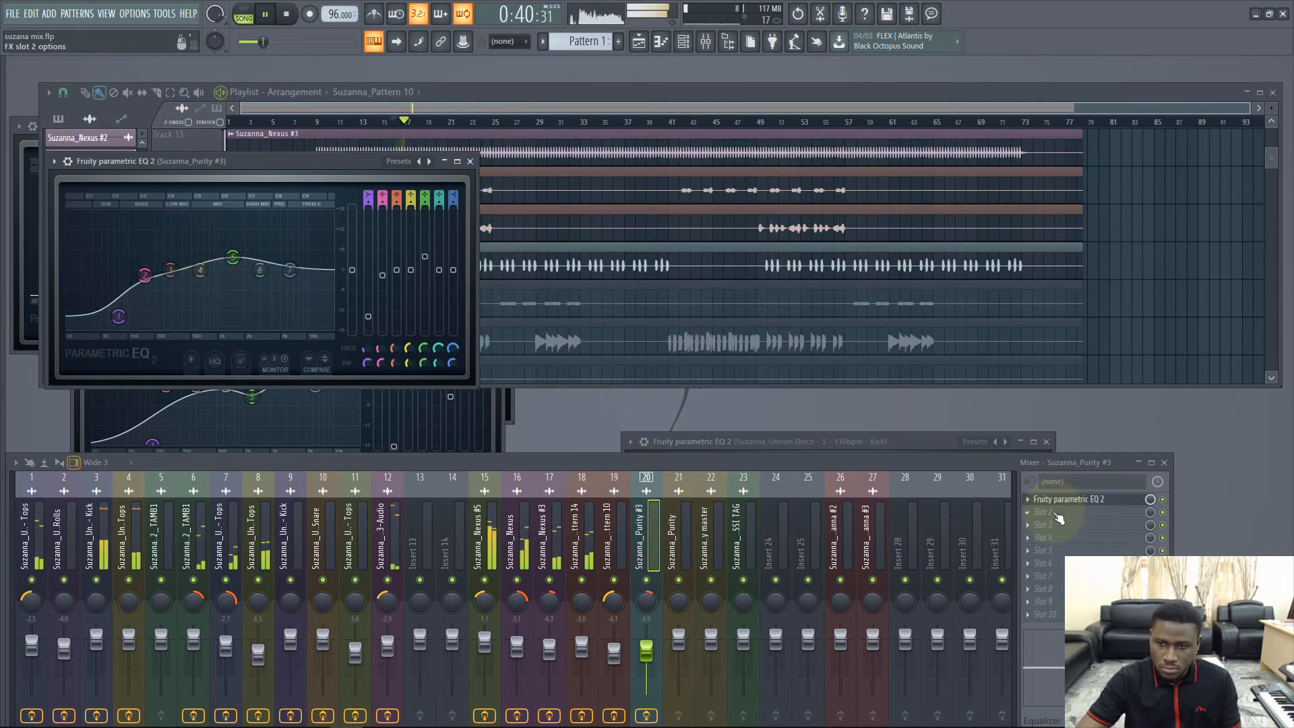
- Add Fruity Reeverb to the second slot of Suzanna_Purity #3 with decay 2.5 sec and room size 78, and close its window
left_click(1058, 517)
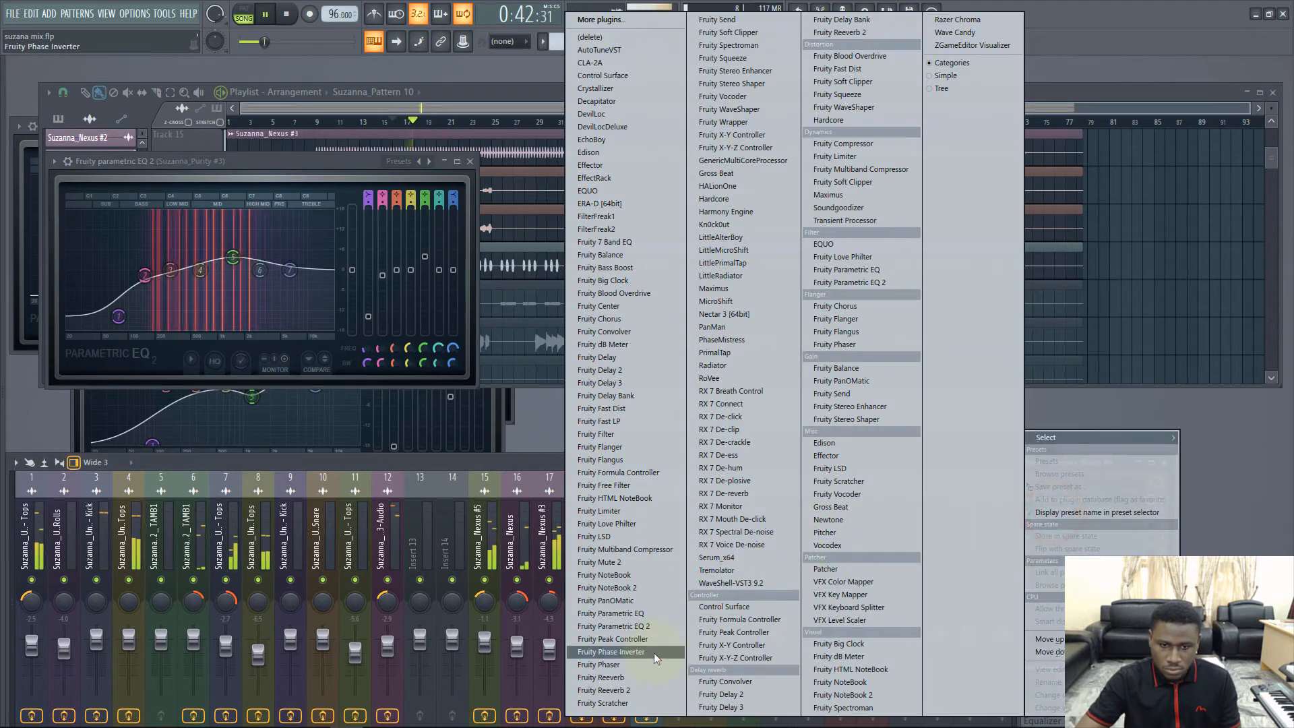
left_click(620, 677)
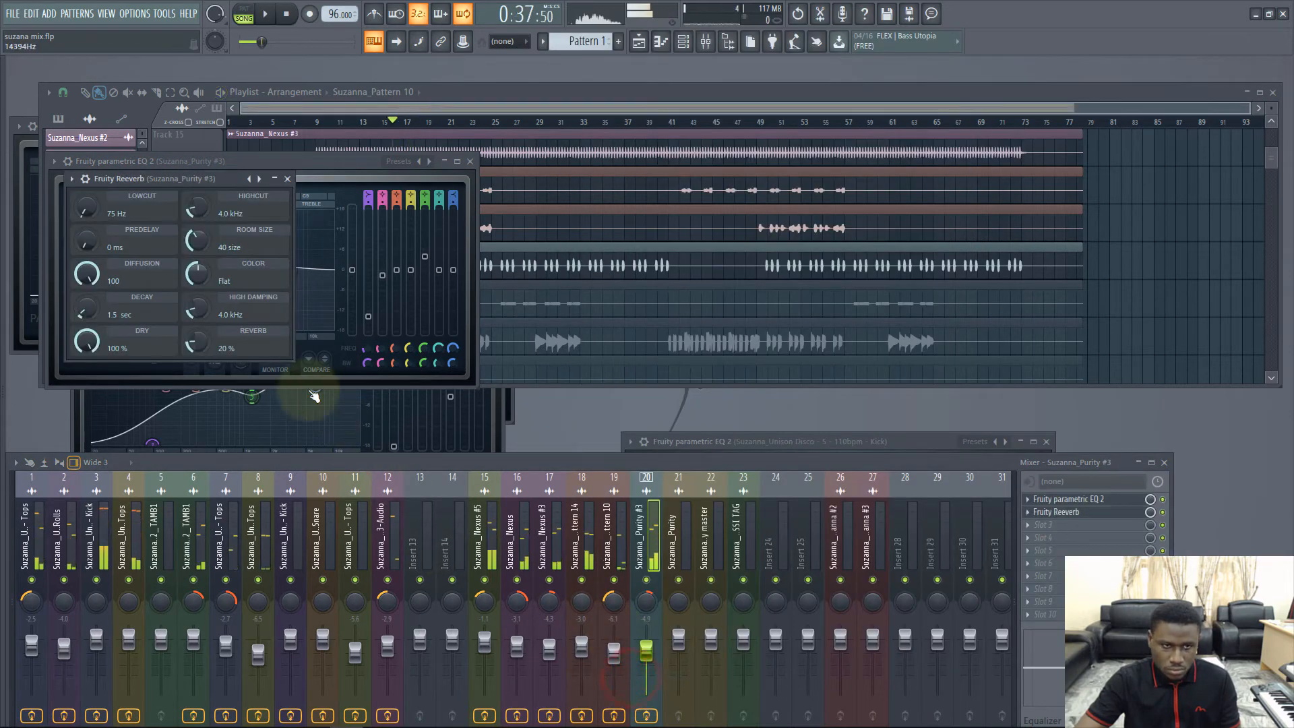
left_click_drag(84, 309, 197, 209)
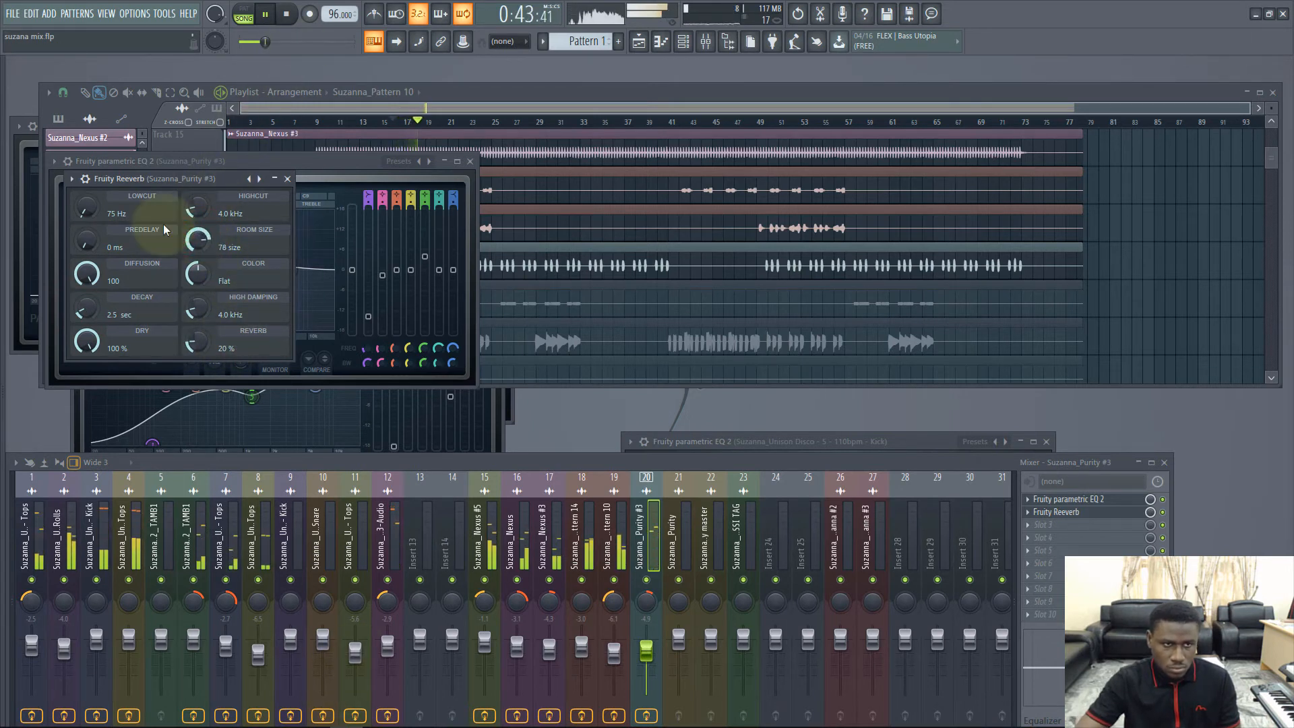
left_click(286, 180)
key("space")
key("space")
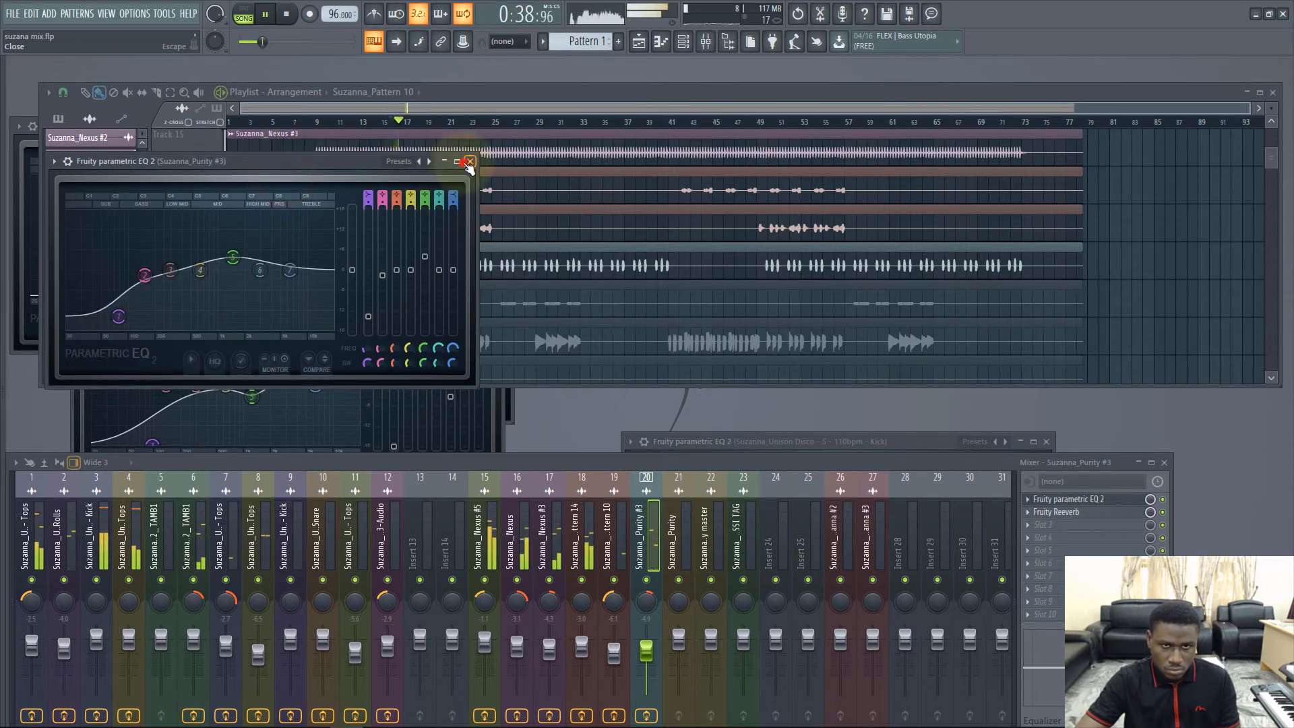
- Stop playback and close the Fruity parametric EQ 2 and Fruity Reeverb windows of Suzanna_Purity #3
left_click(470, 161)
key("space")
left_click_drag(155, 187, 161, 256)
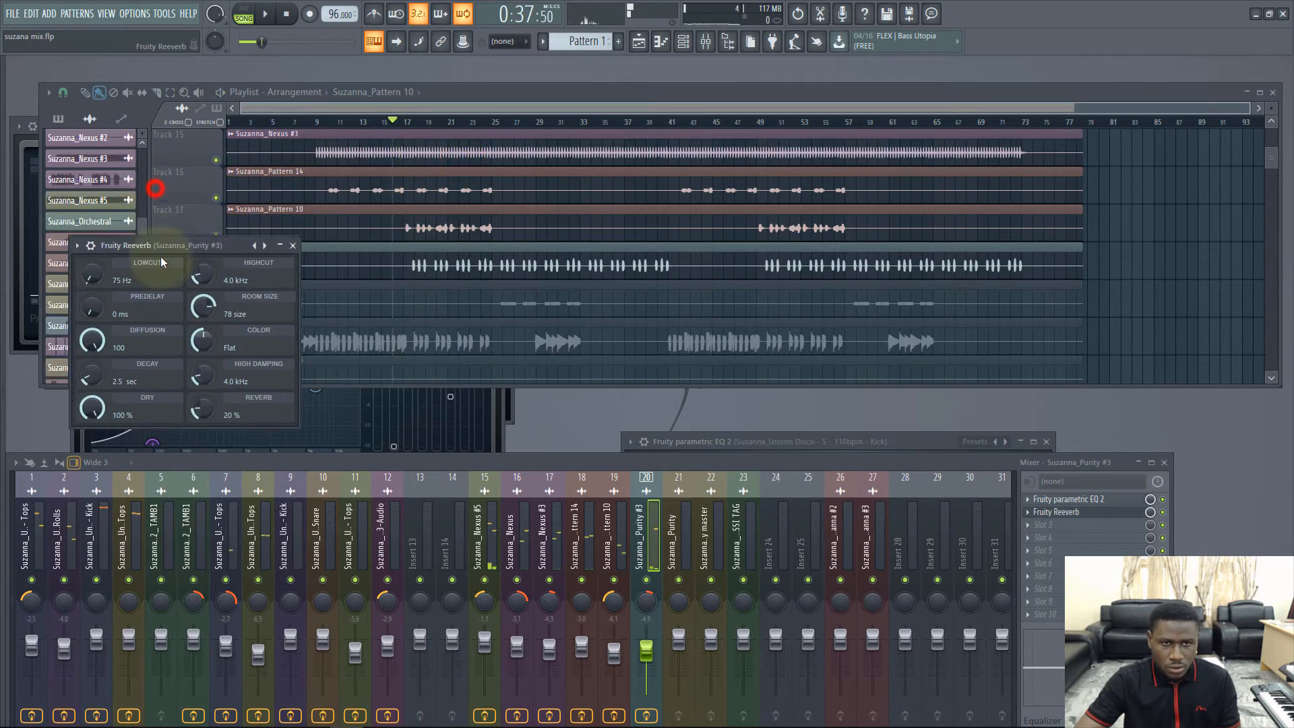
left_click(298, 284)
- Play the song from bar 25 and unmute the Suzanna_Purity playlist track
scroll(375, 281, "down", 1)
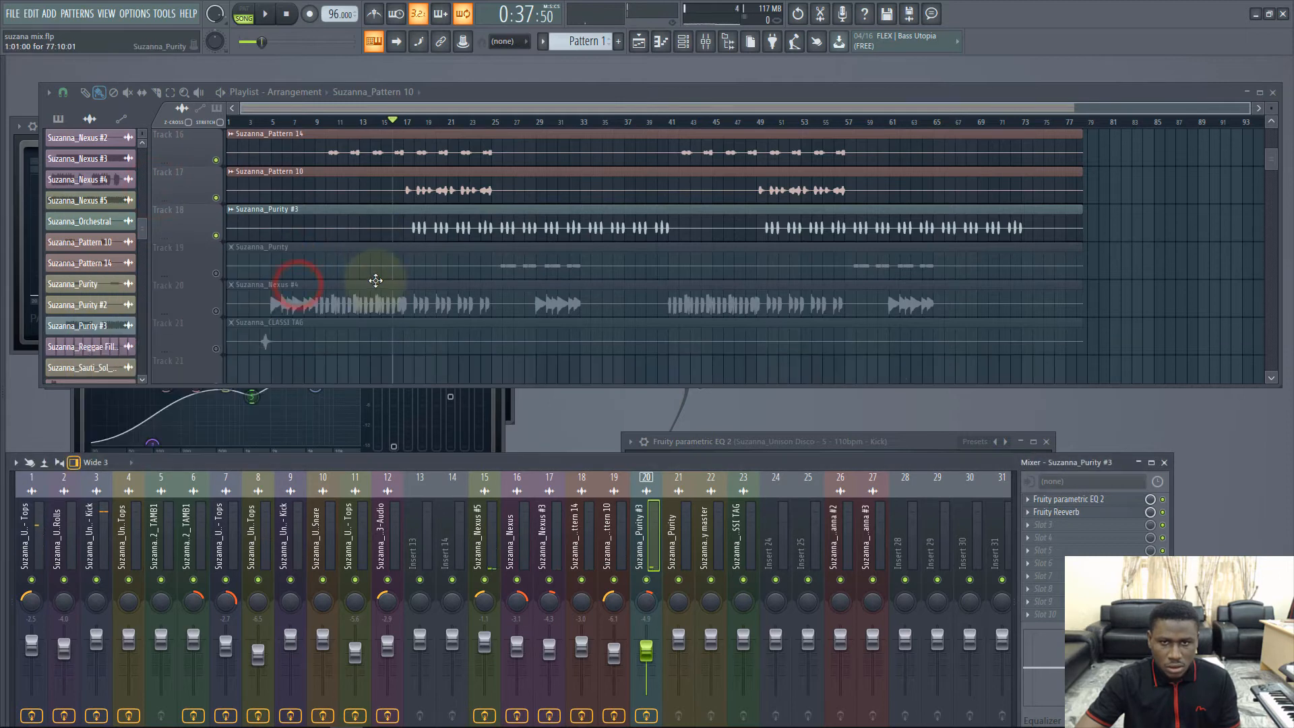
scroll(360, 283, "up", 1)
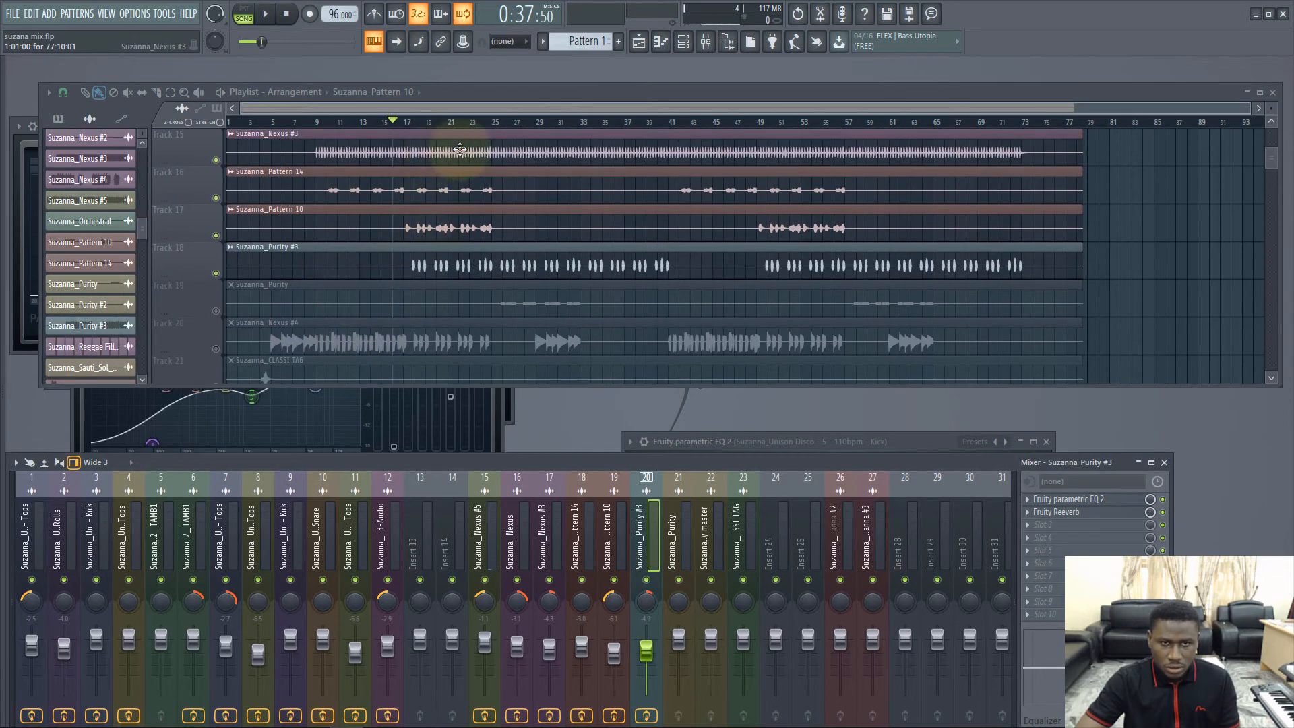
left_click(493, 123)
key("space")
left_click(216, 311)
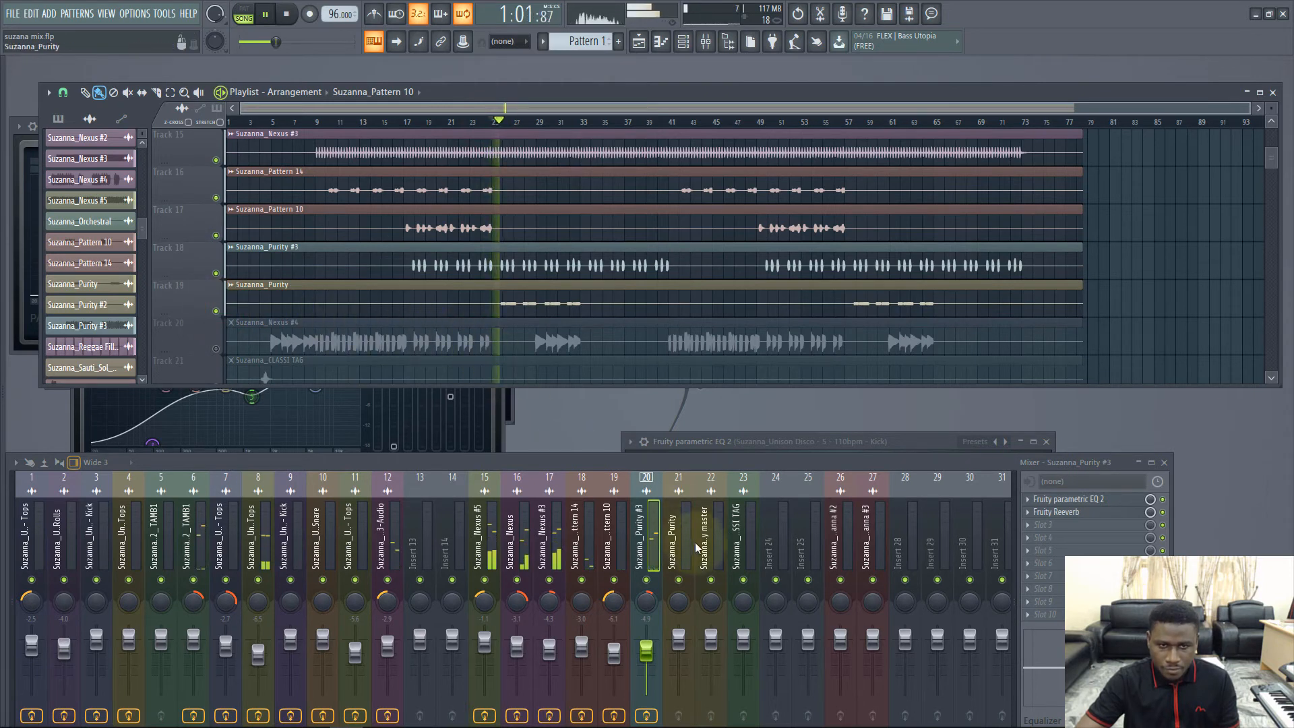
- Pan the Suzanna_Purity mixer track to the right while replaying the song from bar 25, and stop playback
left_click(691, 561)
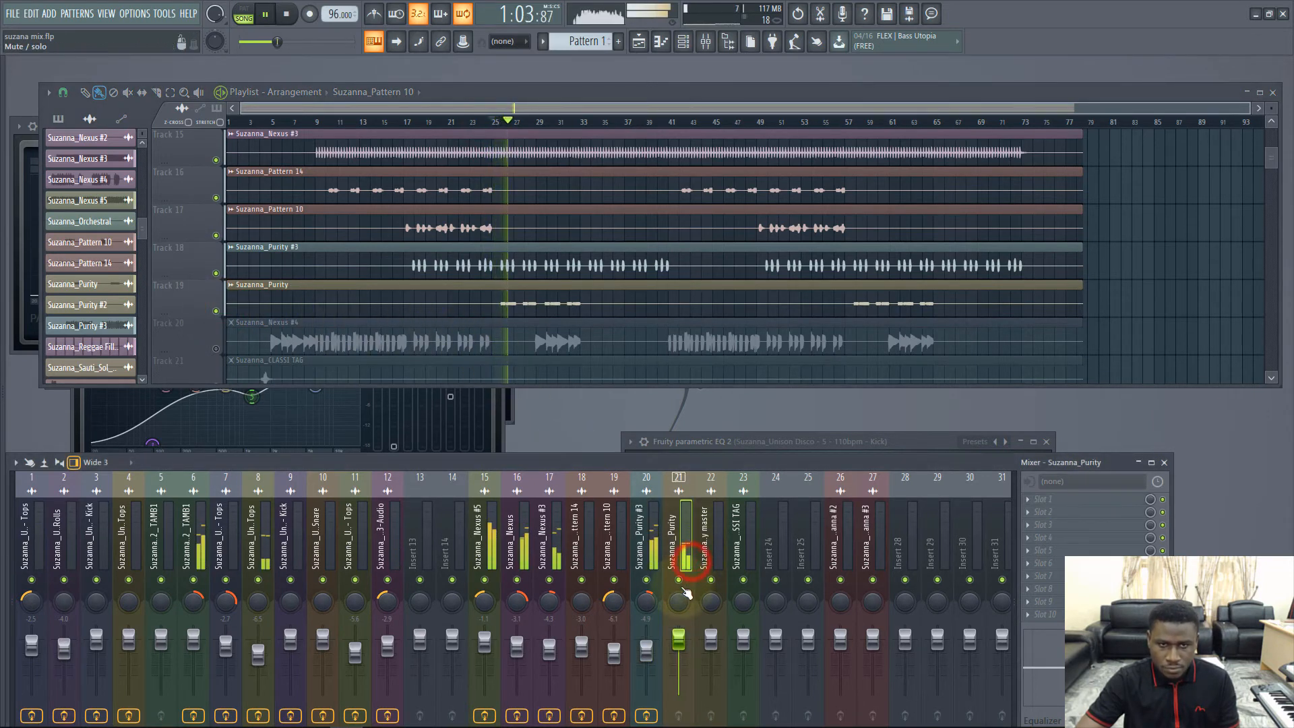
key("space")
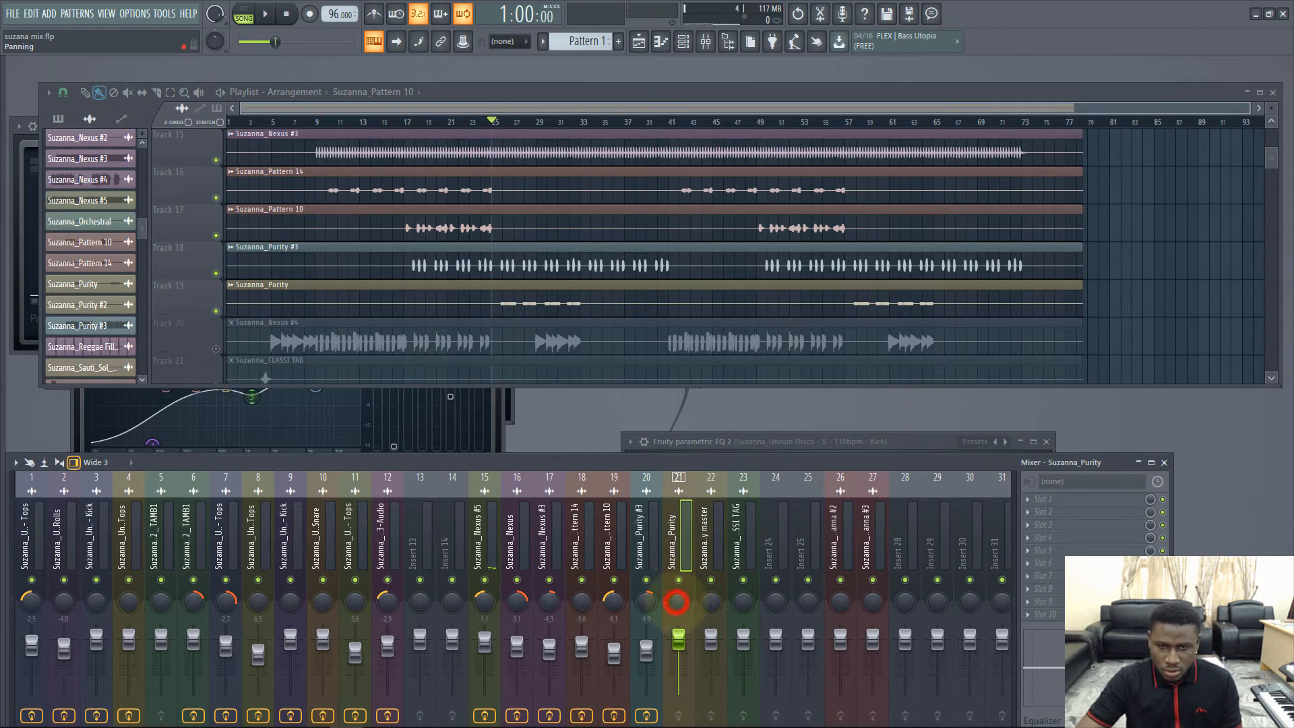
key("space")
key("space")
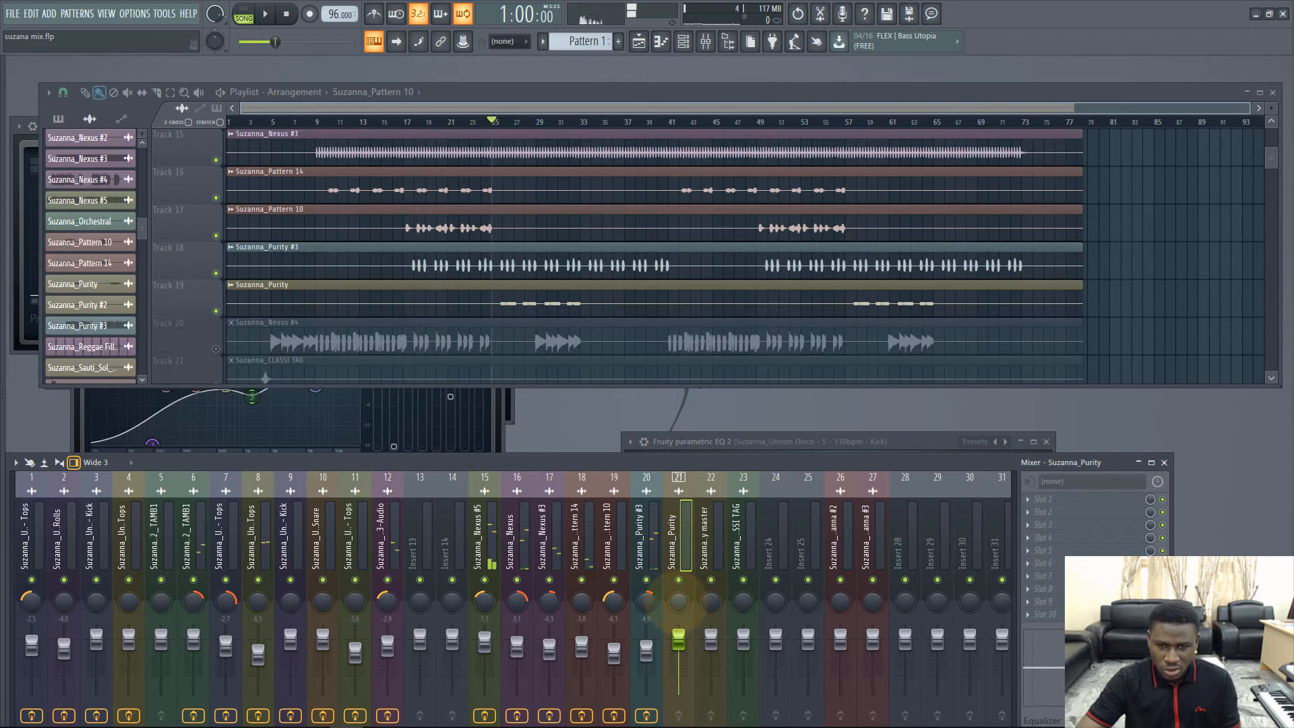
key("space")
left_click(676, 602)
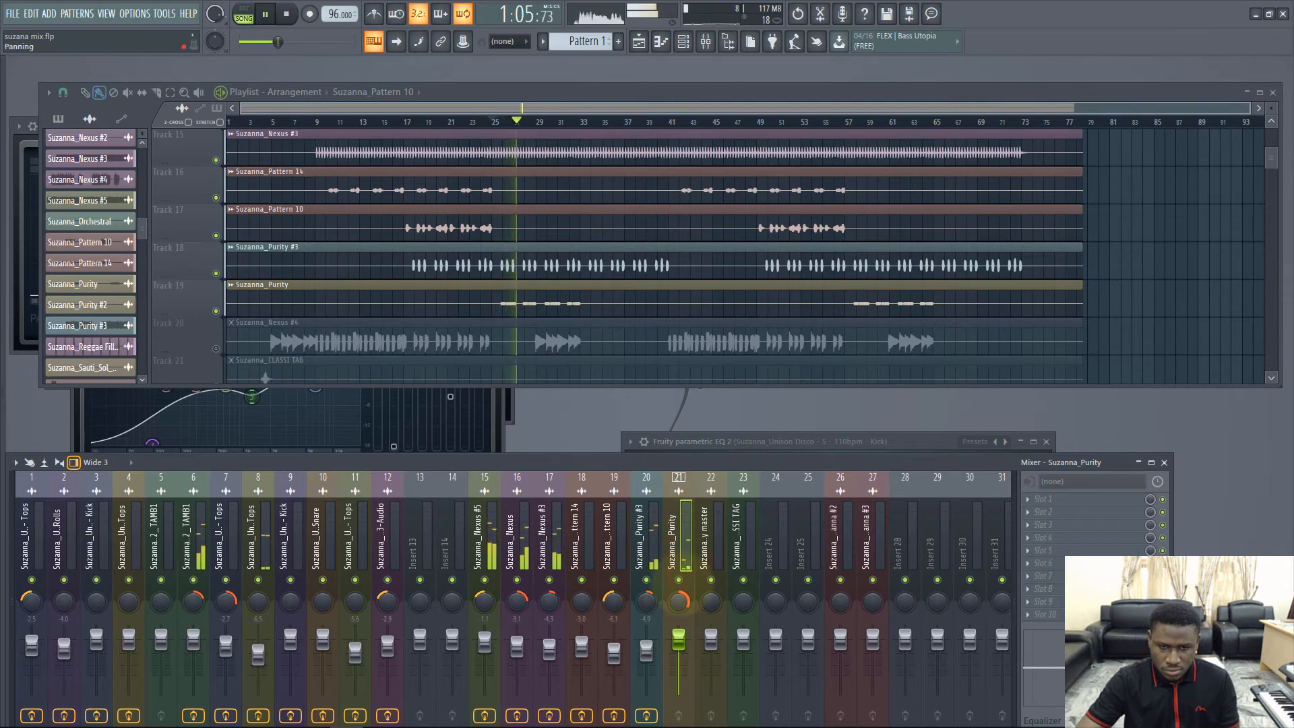
left_click_drag(682, 585, 673, 600)
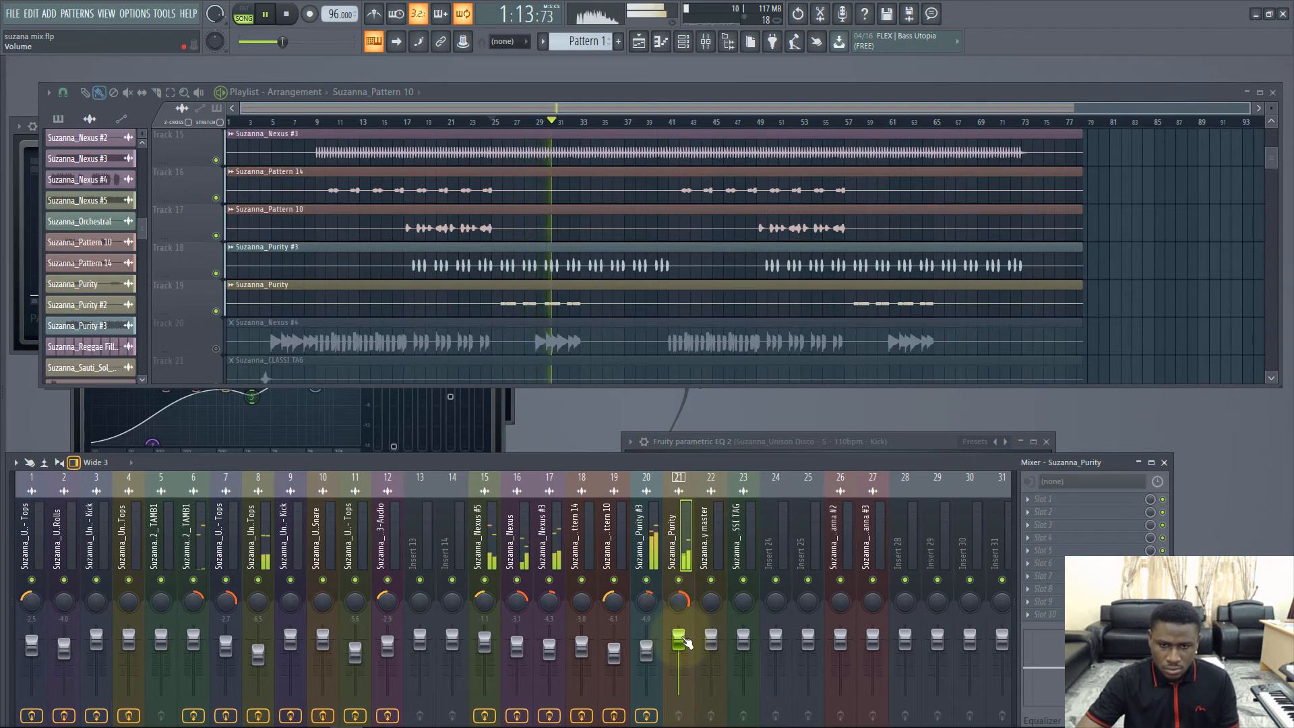
key("space")
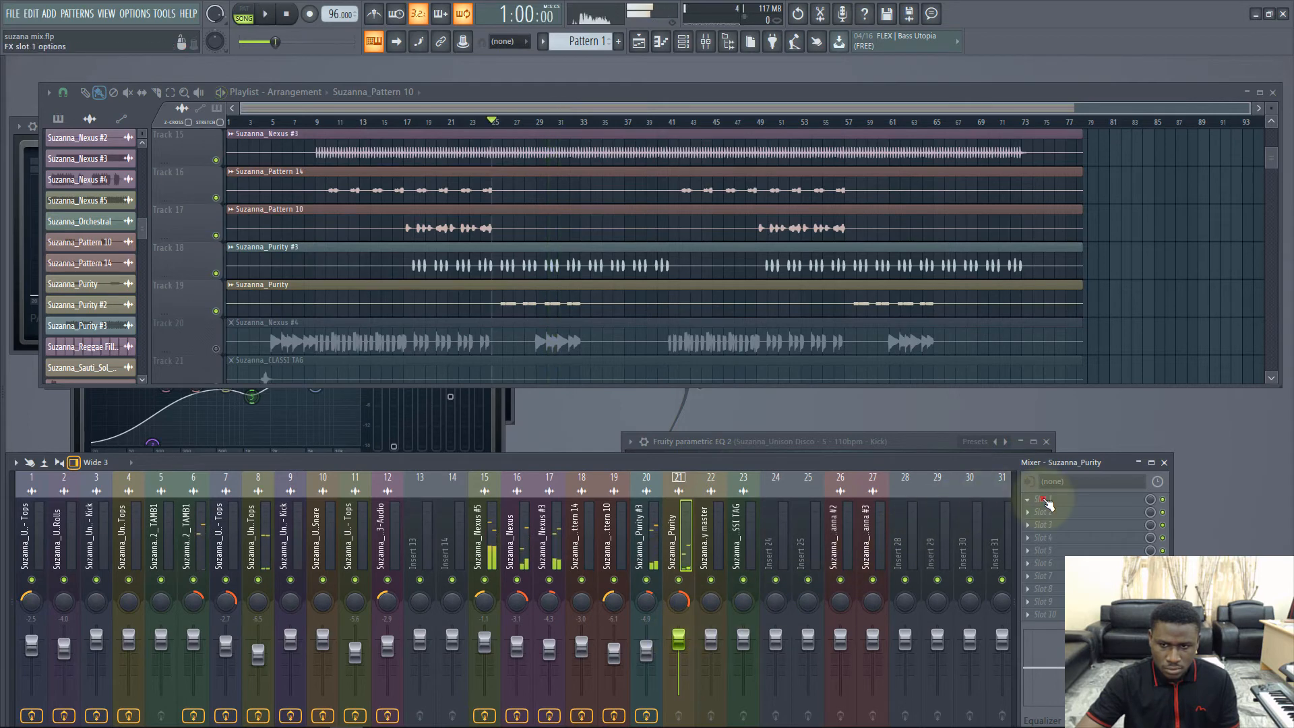
- Add Fruity parametric EQ 2 to the first slot of Suzanna_Purity, cut the band 1 lows during playback and close its window
left_click(1041, 498)
left_click(673, 626)
key("space")
left_click_drag(144, 297, 169, 354)
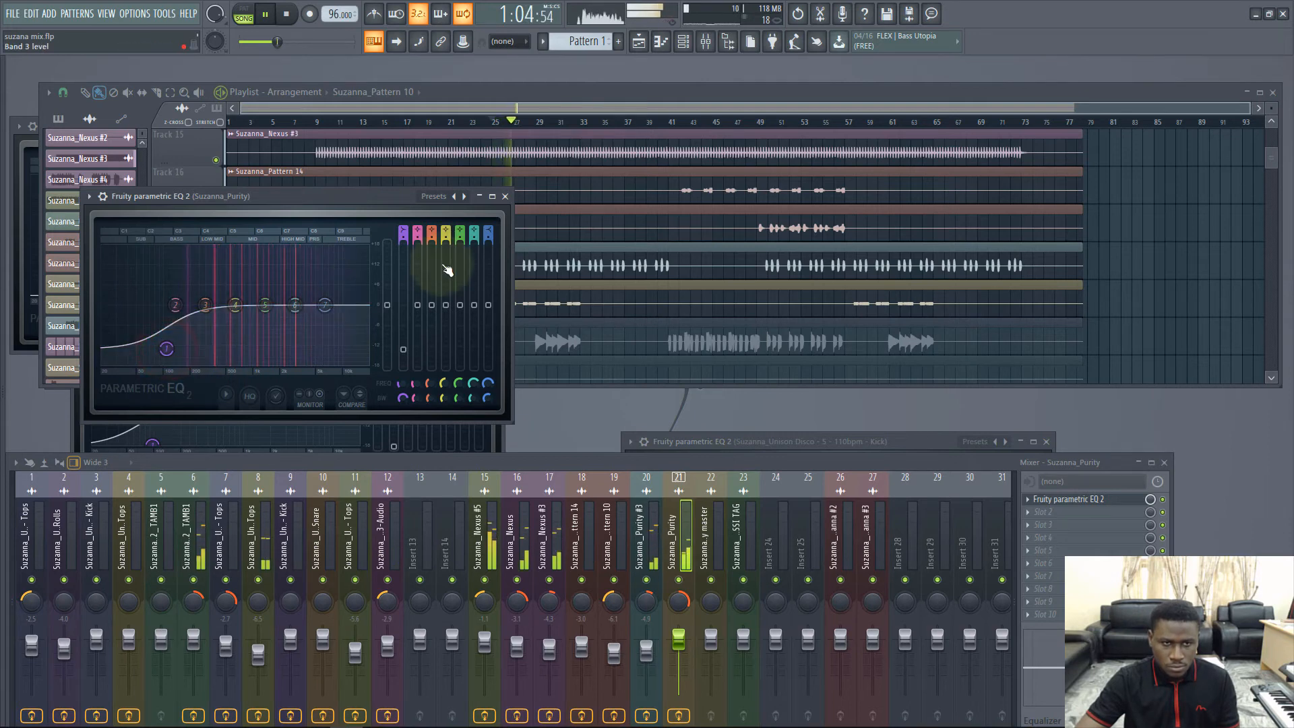
left_click(504, 196)
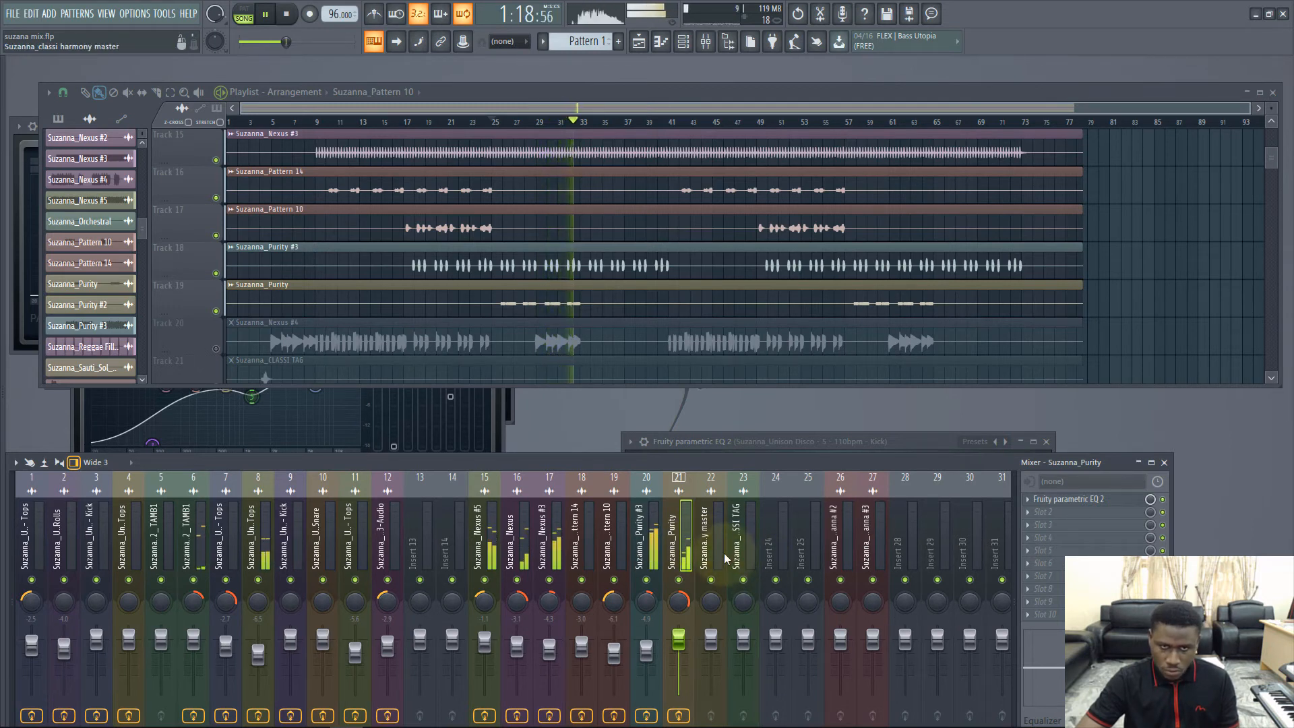
- Unmute the Suzanna_Nexus #4 playlist track and play the song from bar 7
key("space")
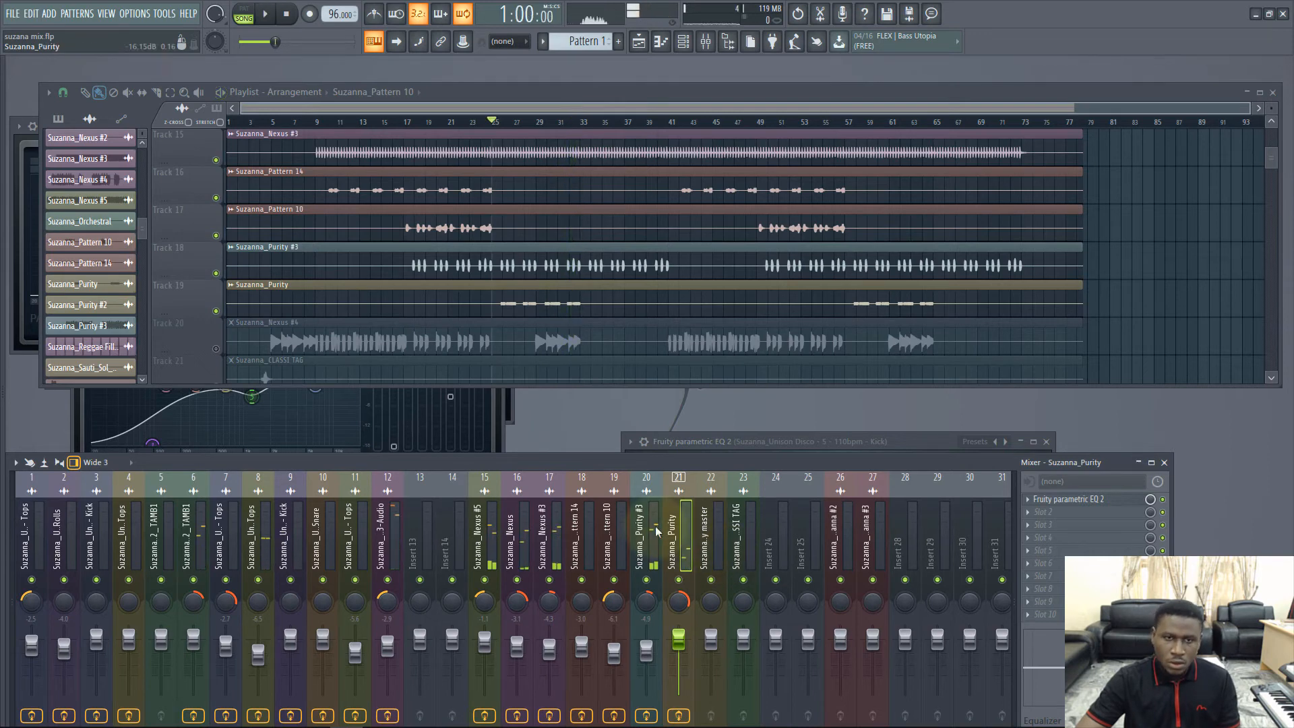
scroll(515, 293, "up", 3)
scroll(515, 292, "down", 5)
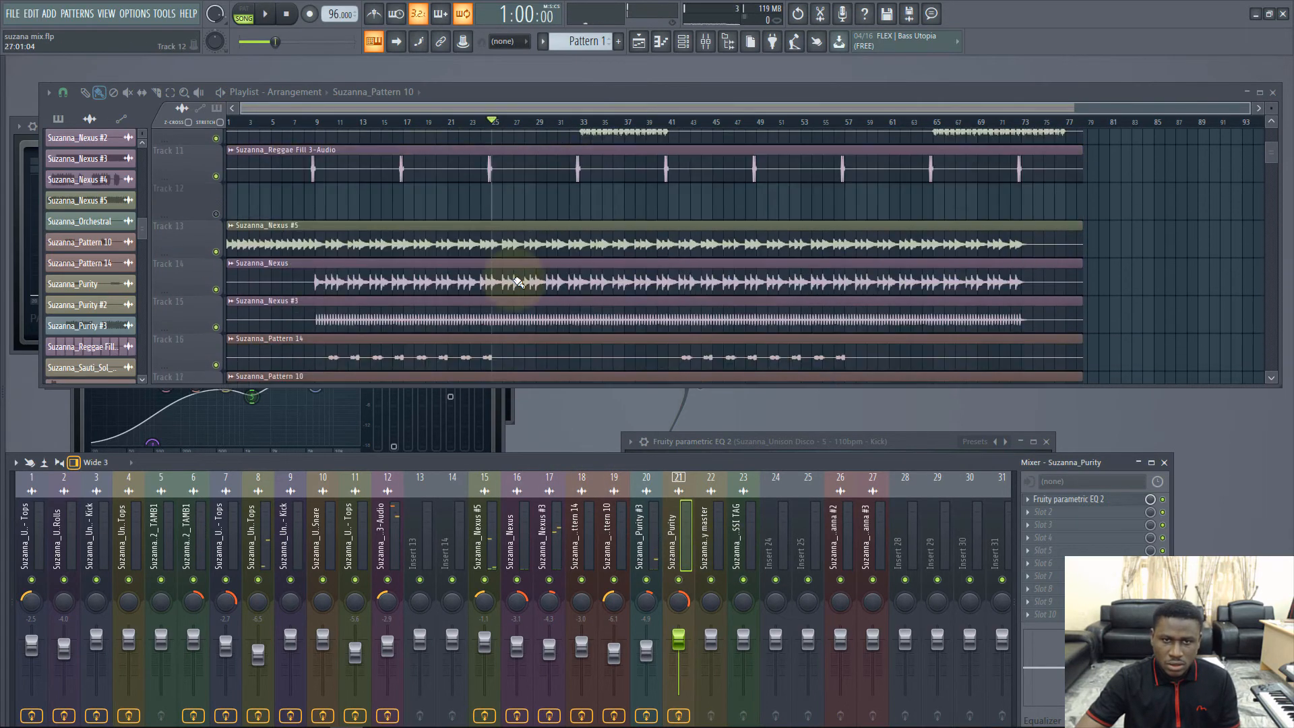
scroll(517, 282, "up", 2)
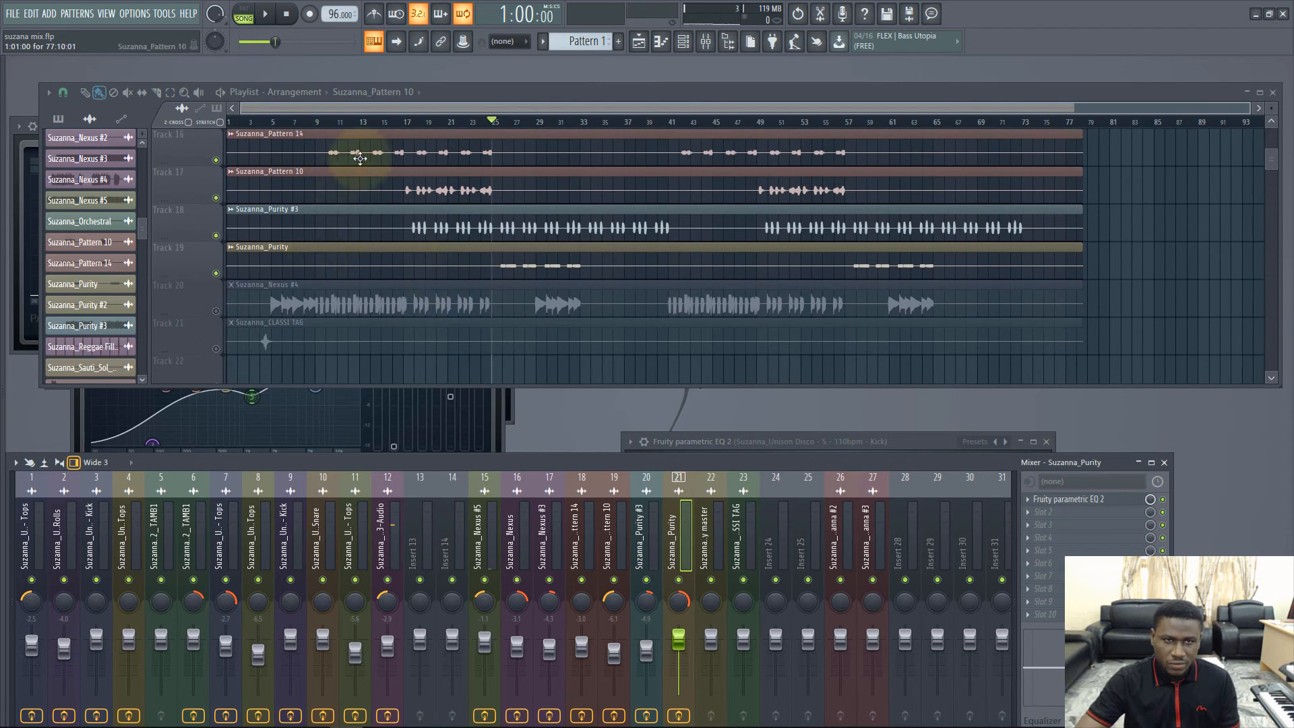
left_click(296, 122)
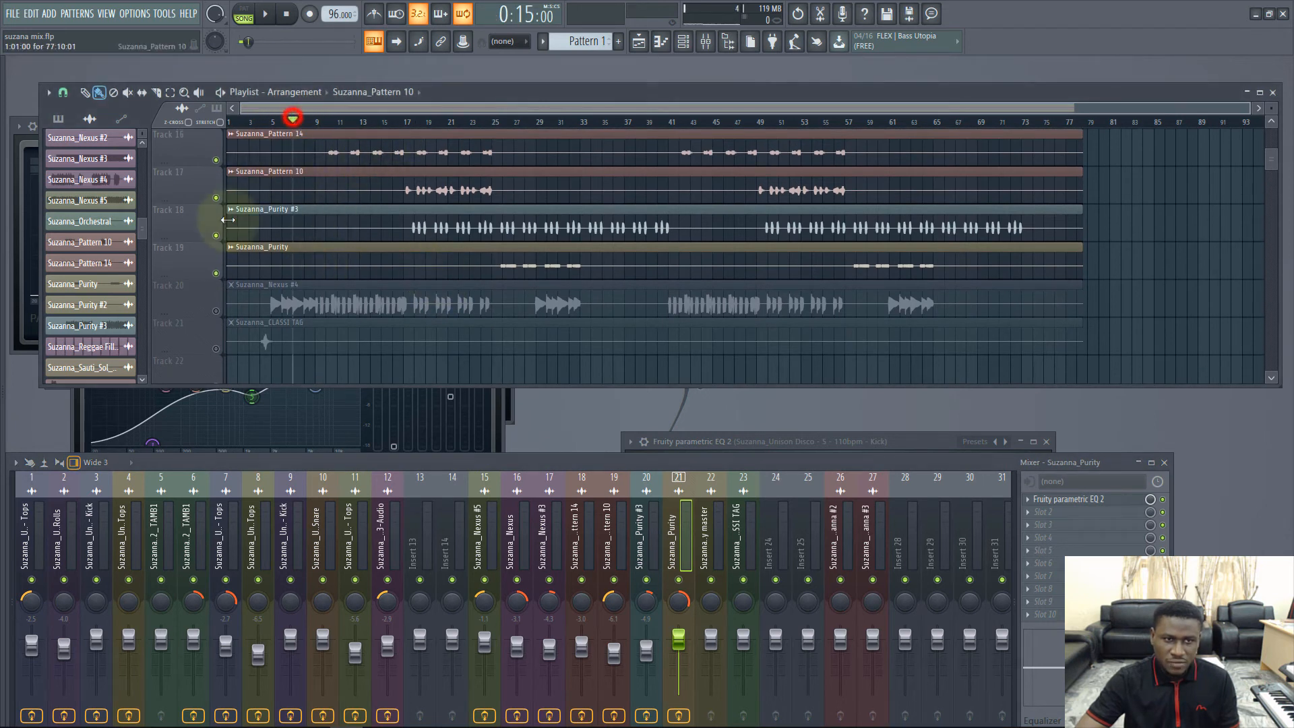
left_click(216, 312)
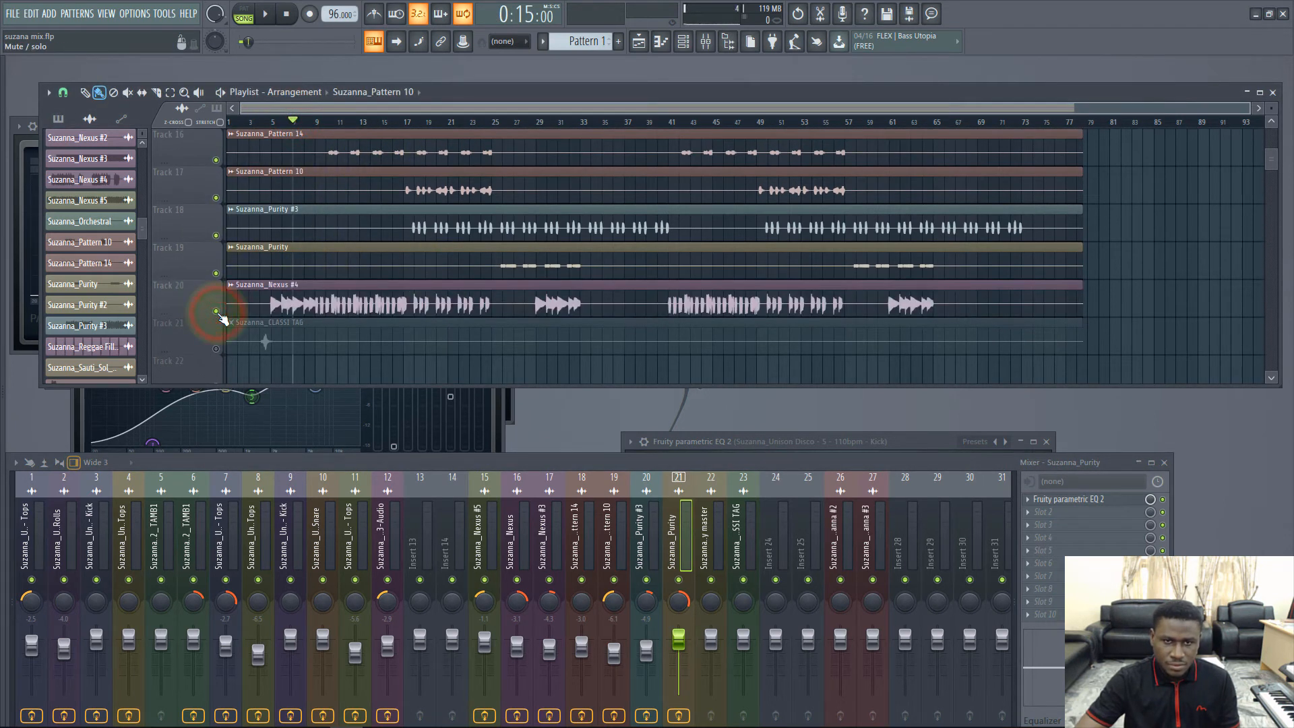
key("space")
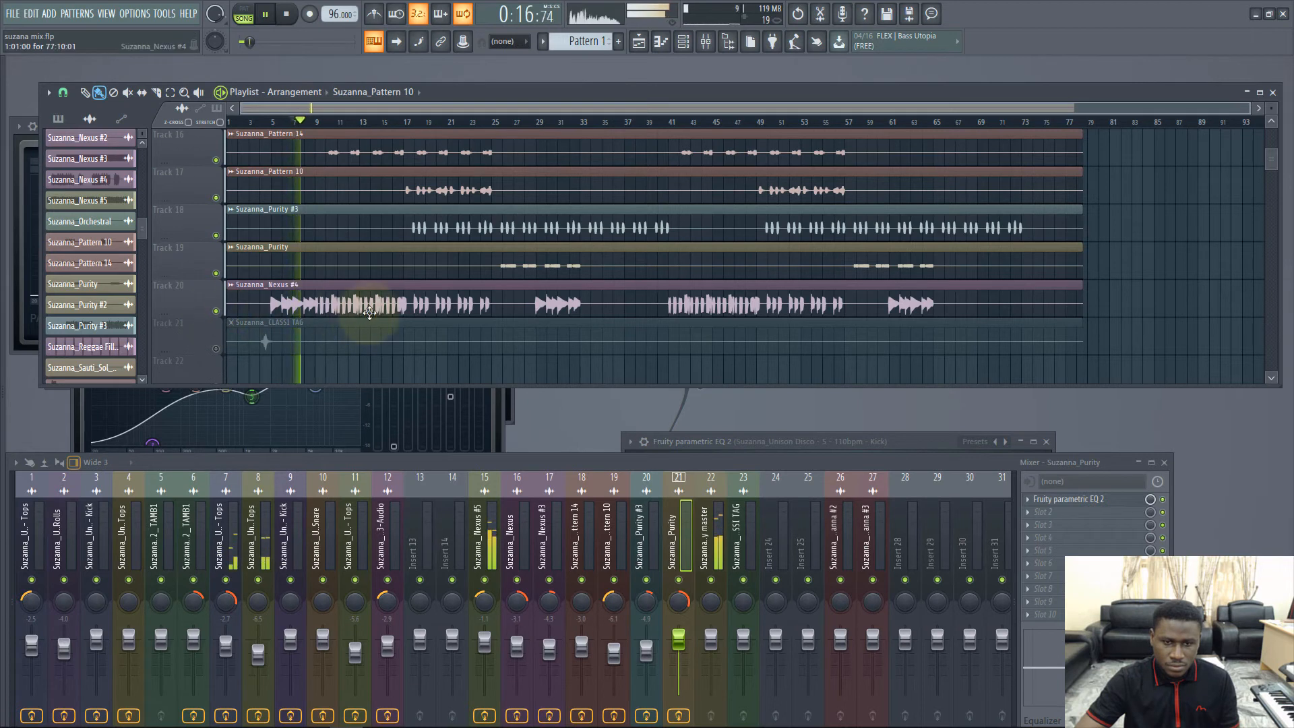
- Lower the Suzanna_classi harmony master mixer track's volume slightly and add Fruity parametric EQ 2 to its first slot
left_click(713, 536)
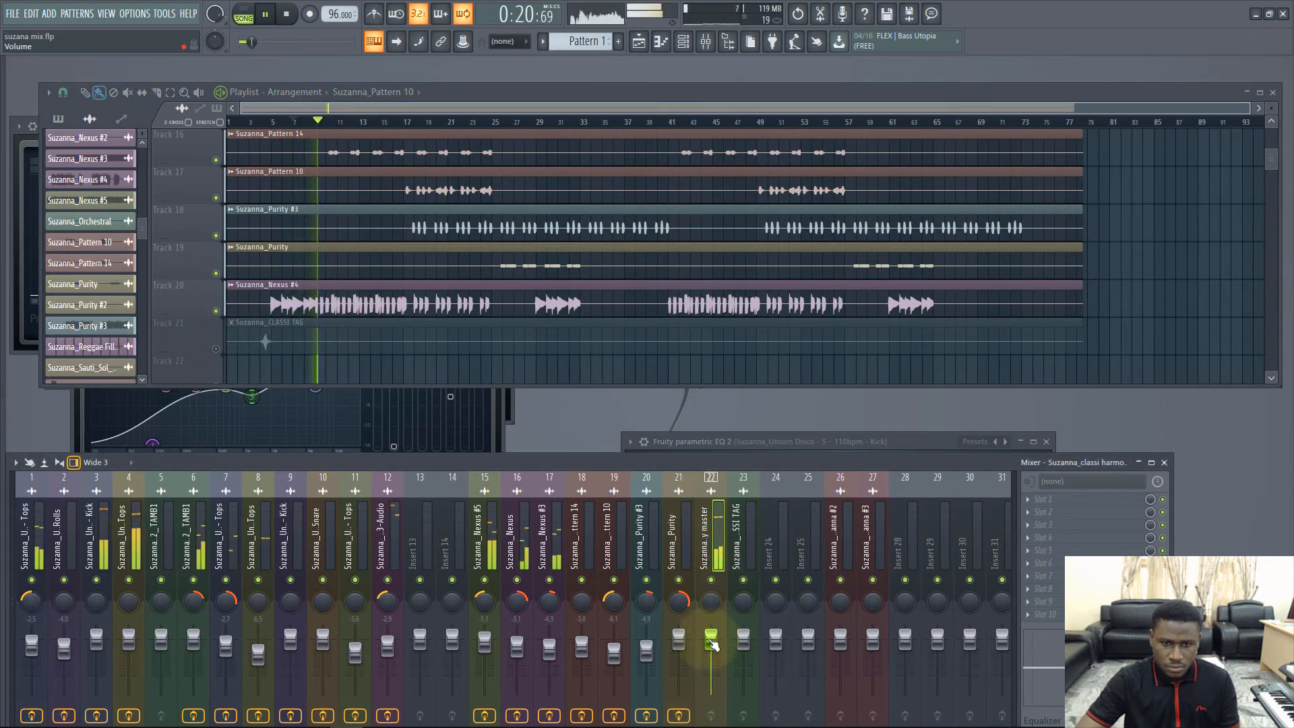
left_click_drag(712, 645, 710, 642)
left_click(1052, 499)
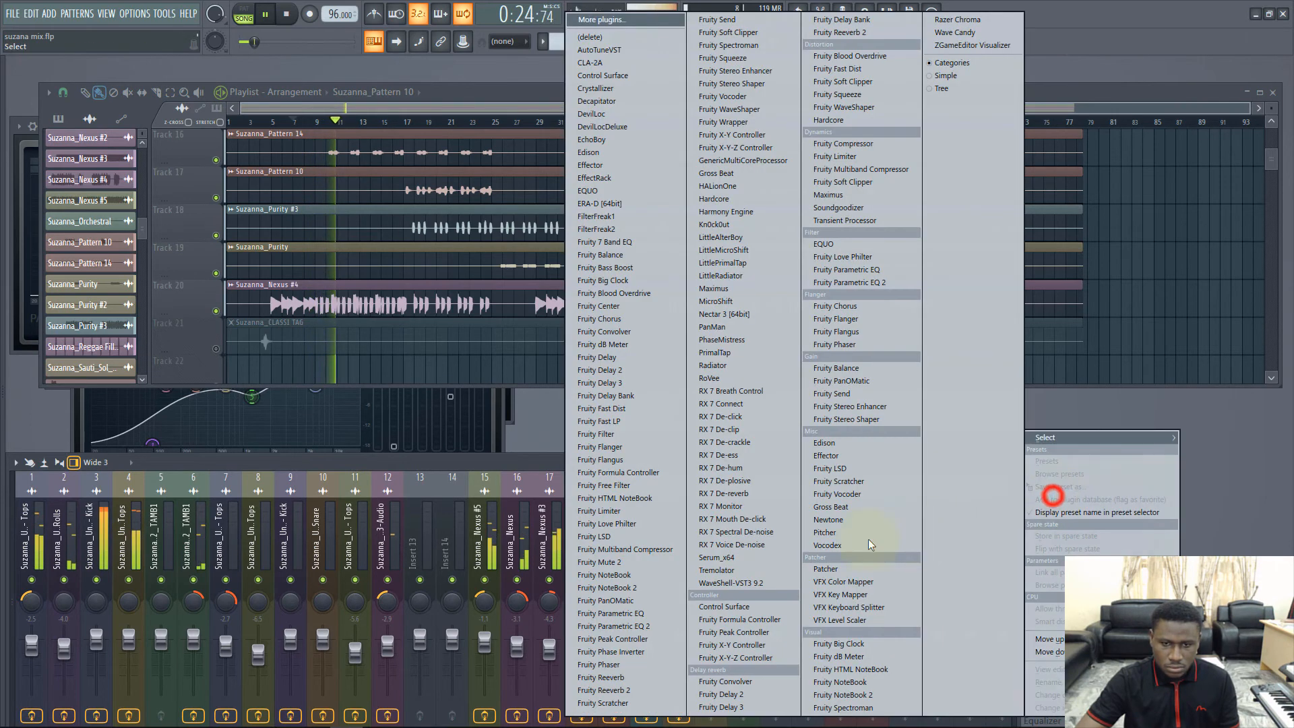
left_click(610, 626)
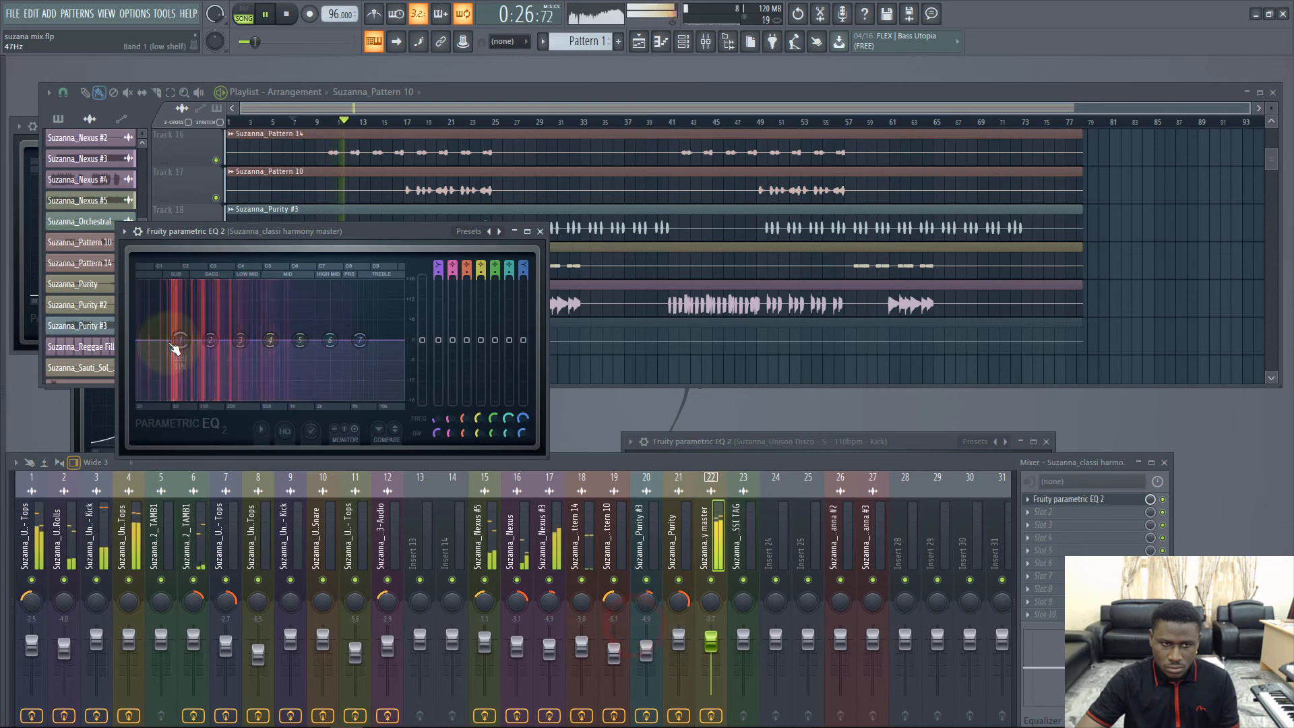
- Cut band 1 of the harmony master EQ to about -17.4 dB at 31 Hz and slightly boost bands 5 and 6
left_click_drag(173, 346, 151, 399)
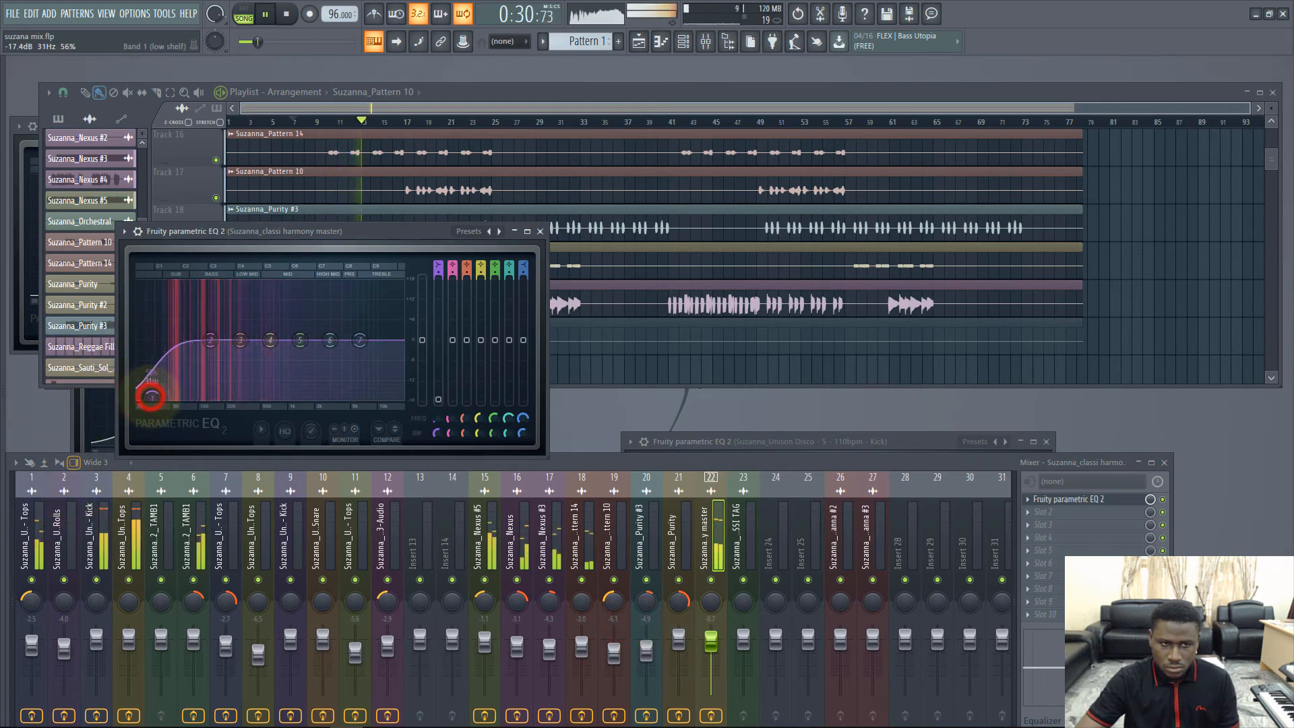
left_click_drag(300, 340, 332, 337)
scroll(299, 316, "down", 3)
scroll(301, 332, "up", 3)
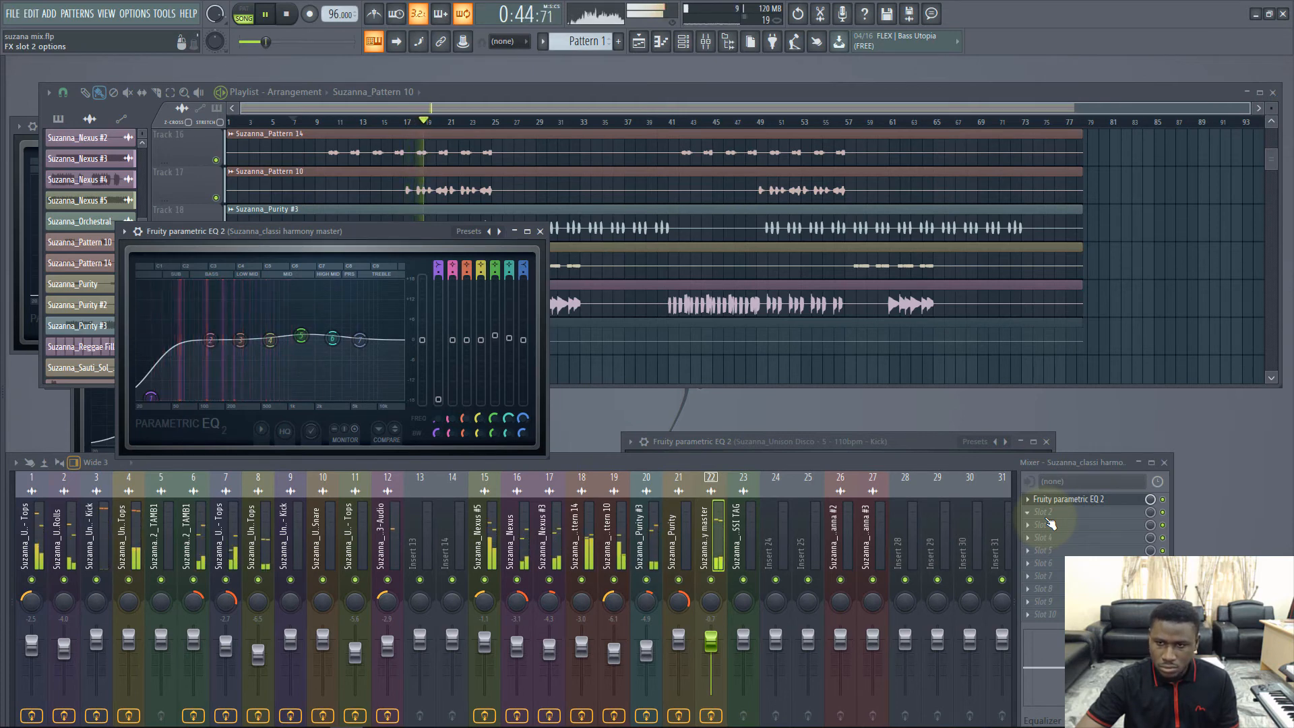
key("space")
- Add Fruity Fast Dist to the second slot of Suzanna_classi harmony master, adjust its mix and compare distortion types, keeping type A
left_click(1047, 524)
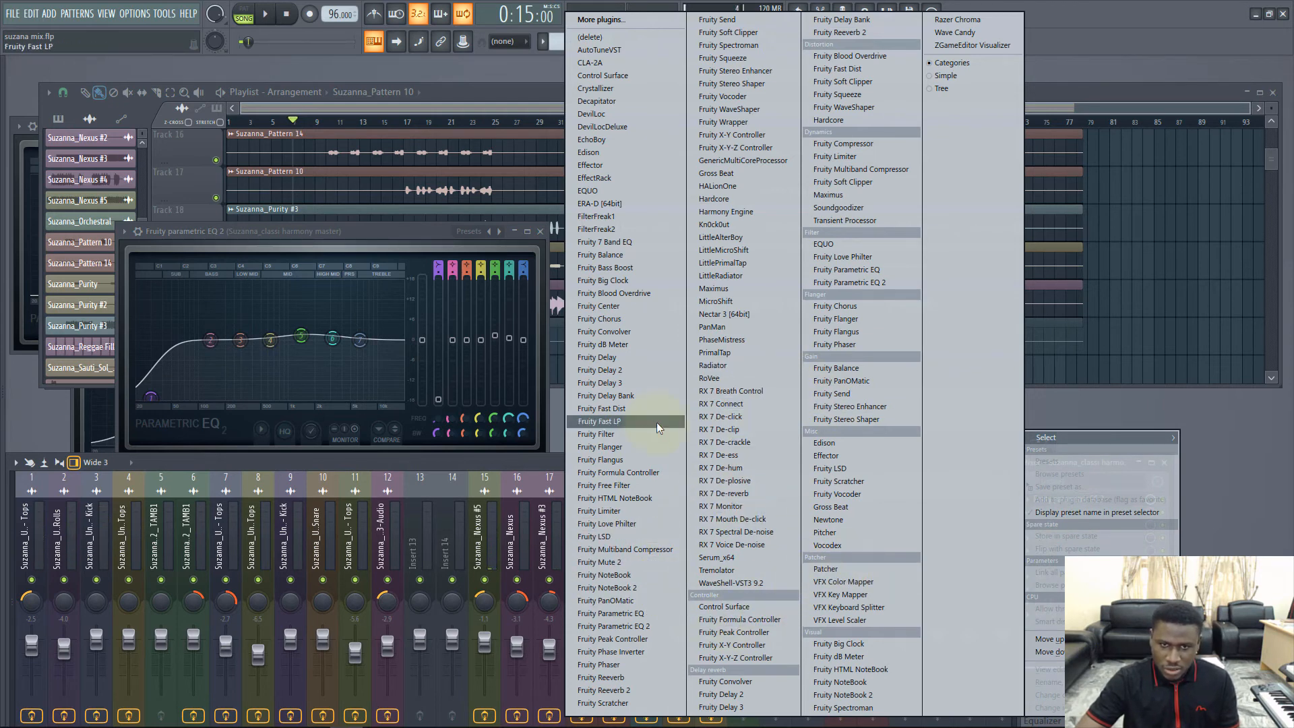
left_click(643, 409)
mouse_move(251, 290)
left_mouse_down()
mouse_move(254, 317)
mouse_move(254, 292)
left_mouse_up()
key("space")
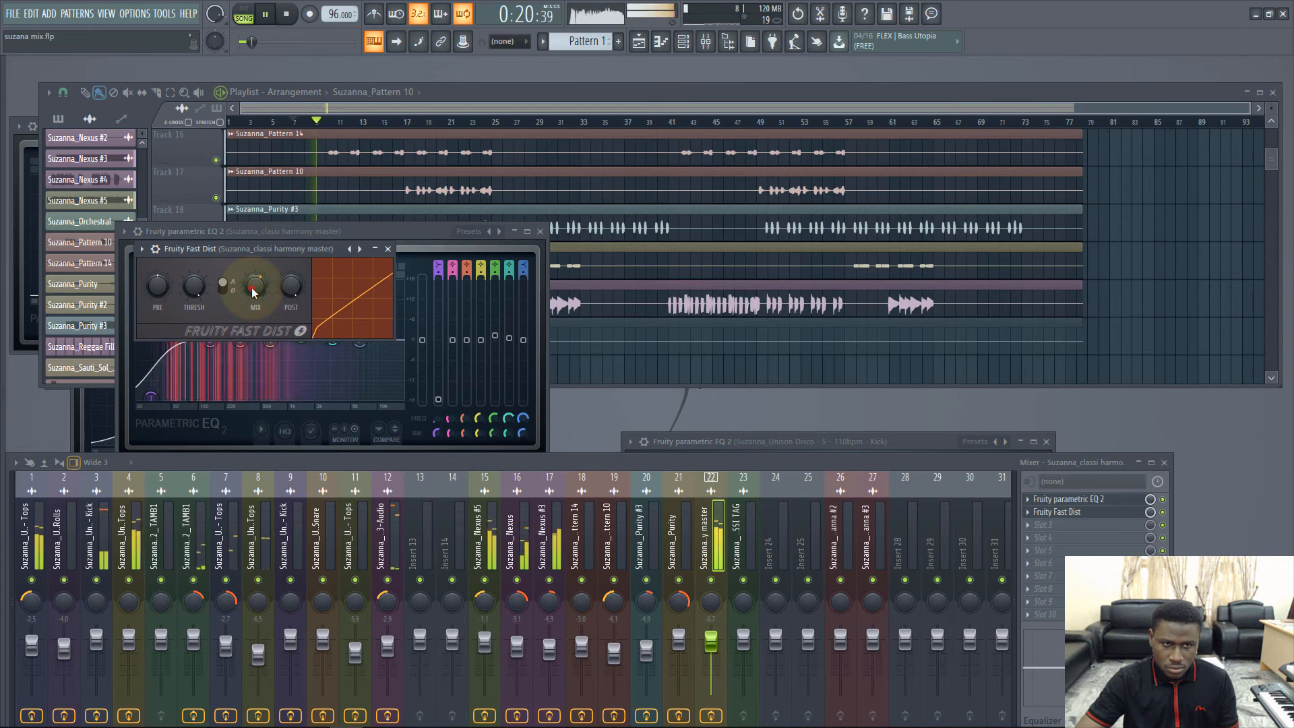
left_click_drag(255, 292, 254, 273)
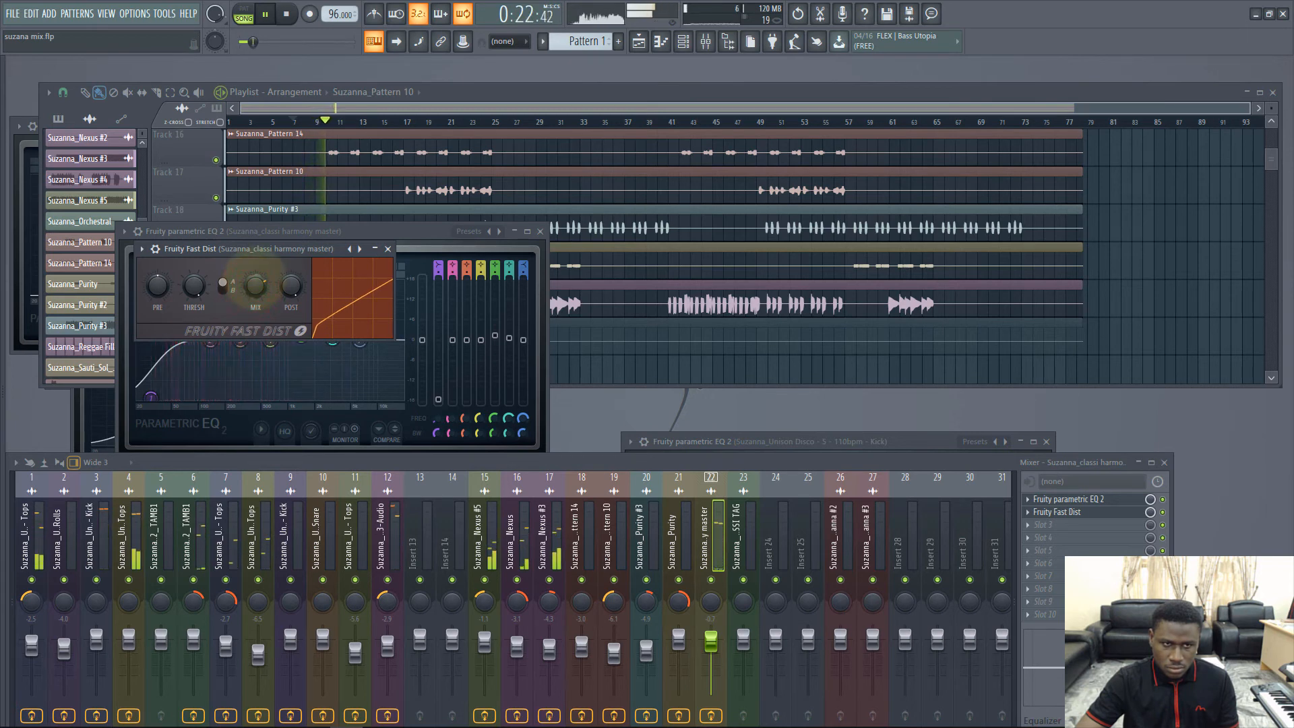
left_click(226, 288)
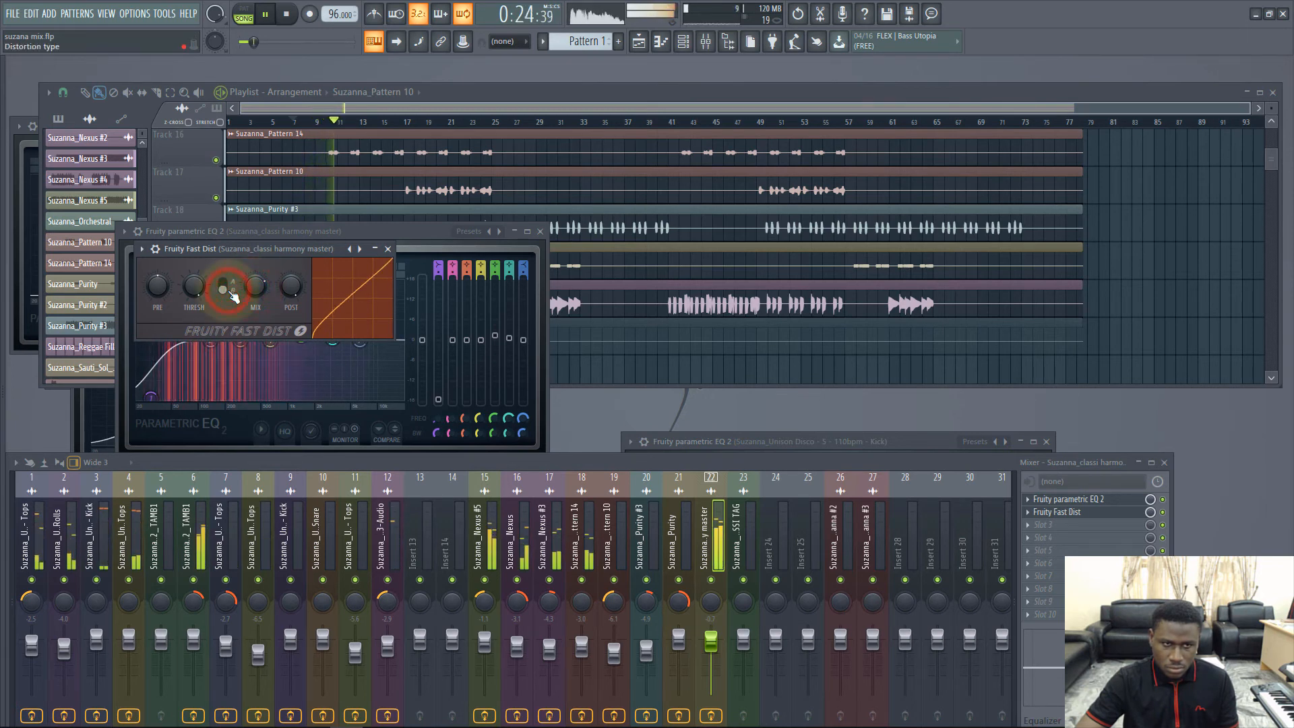
left_click(227, 288)
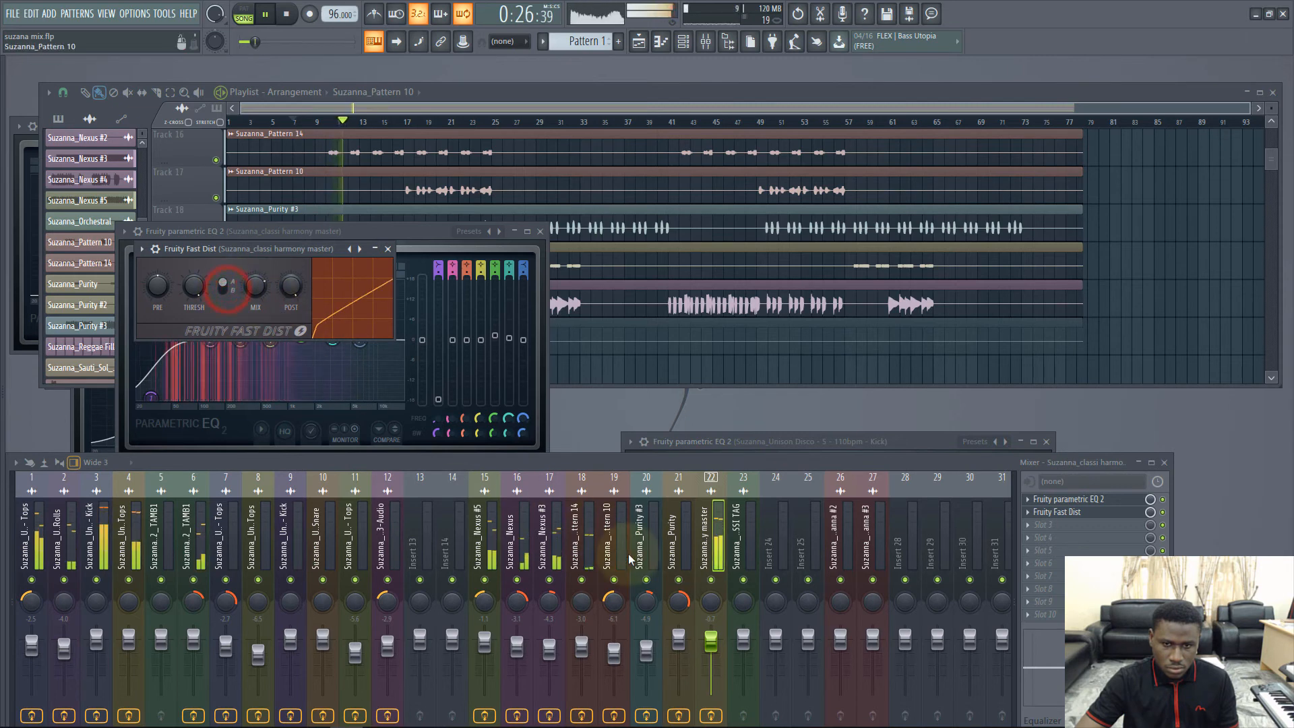
- Lower the Suzanna_classi harmony master mixer track's volume to about -1.7 dB and stop playback
left_click_drag(710, 641, 710, 642)
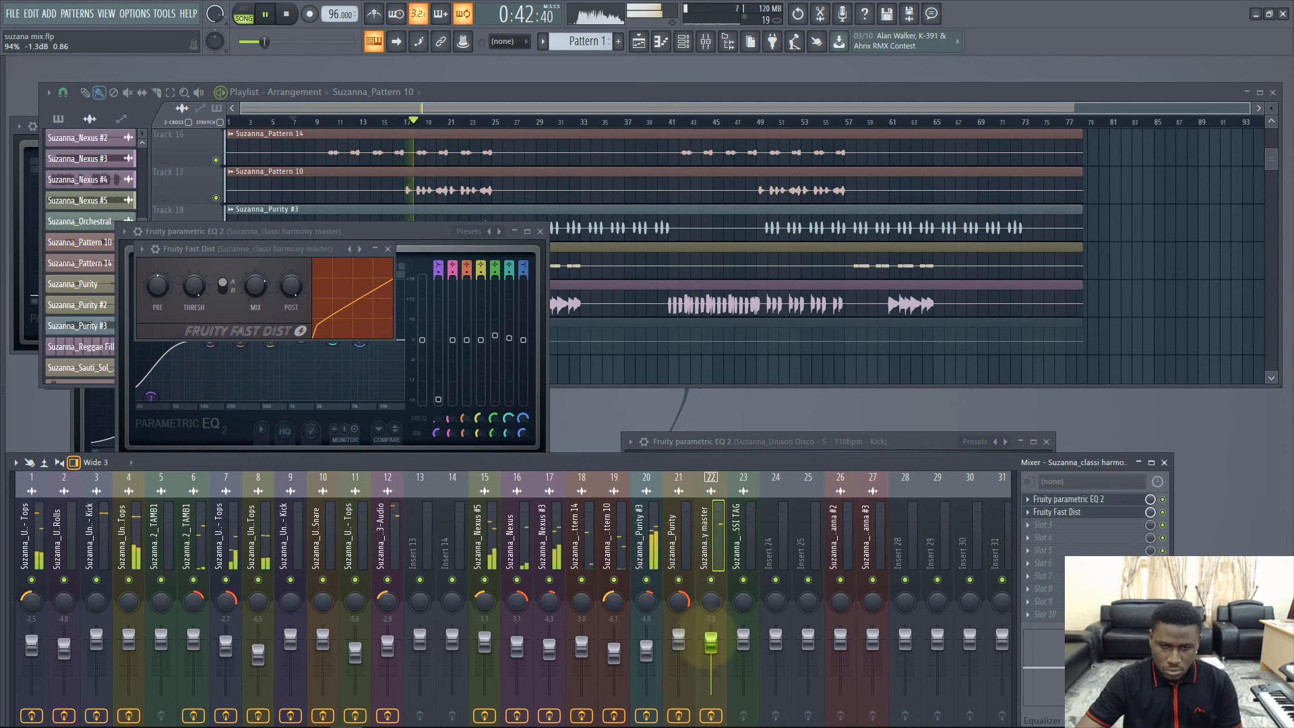
left_click_drag(710, 644, 705, 646)
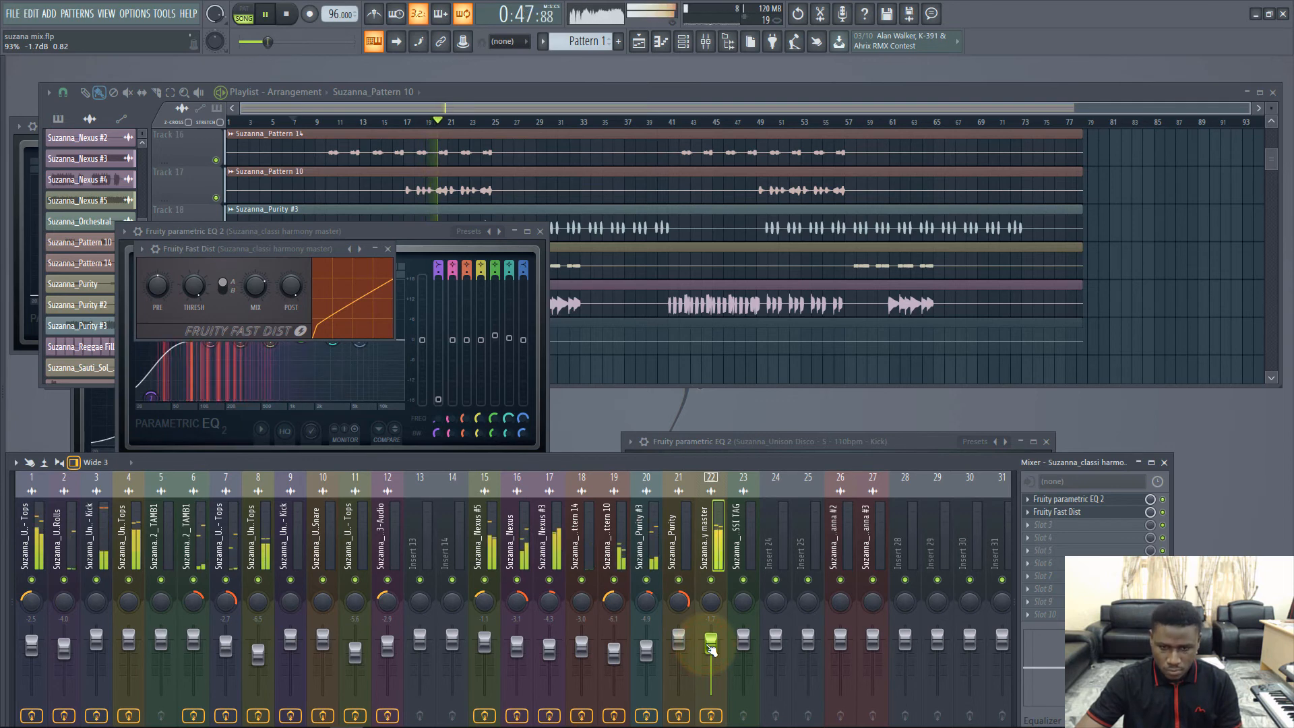
key("space")
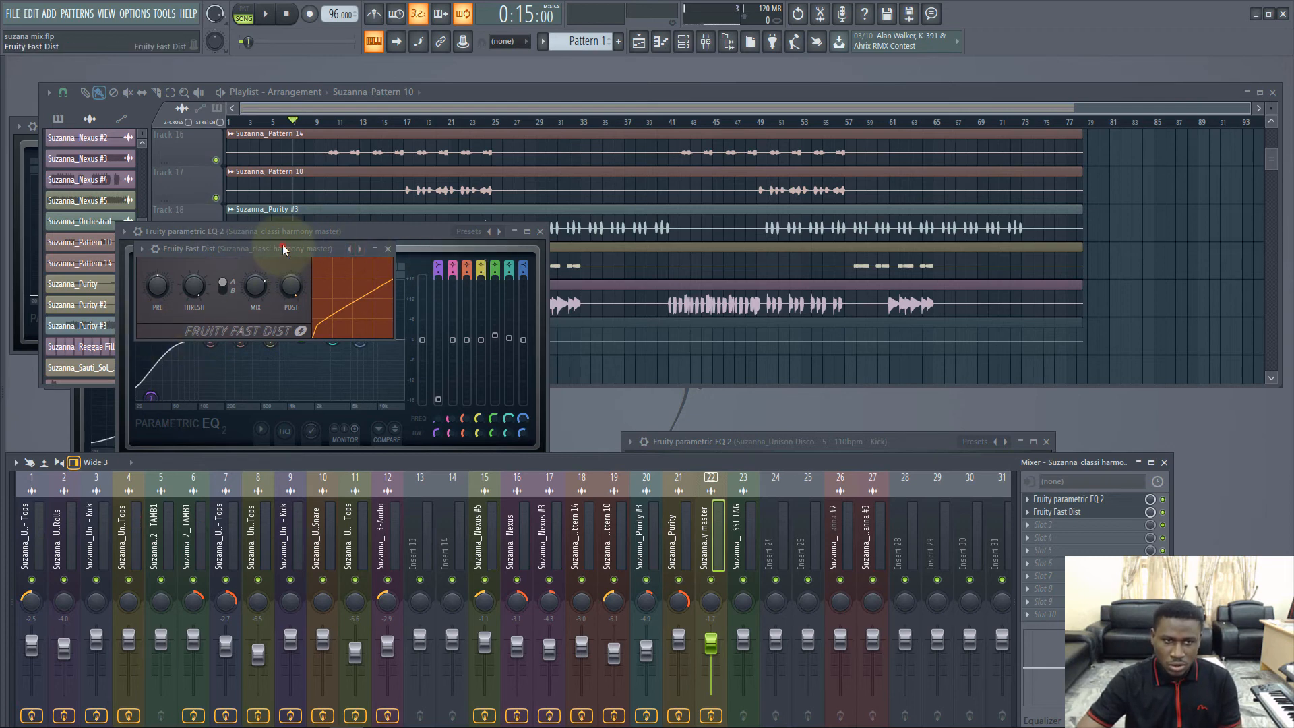
- Close the Fruity Fast Dist and Fruity parametric EQ 2 windows of Suzanna_classi harmony master
left_click_drag(283, 248, 247, 344)
left_click(351, 344)
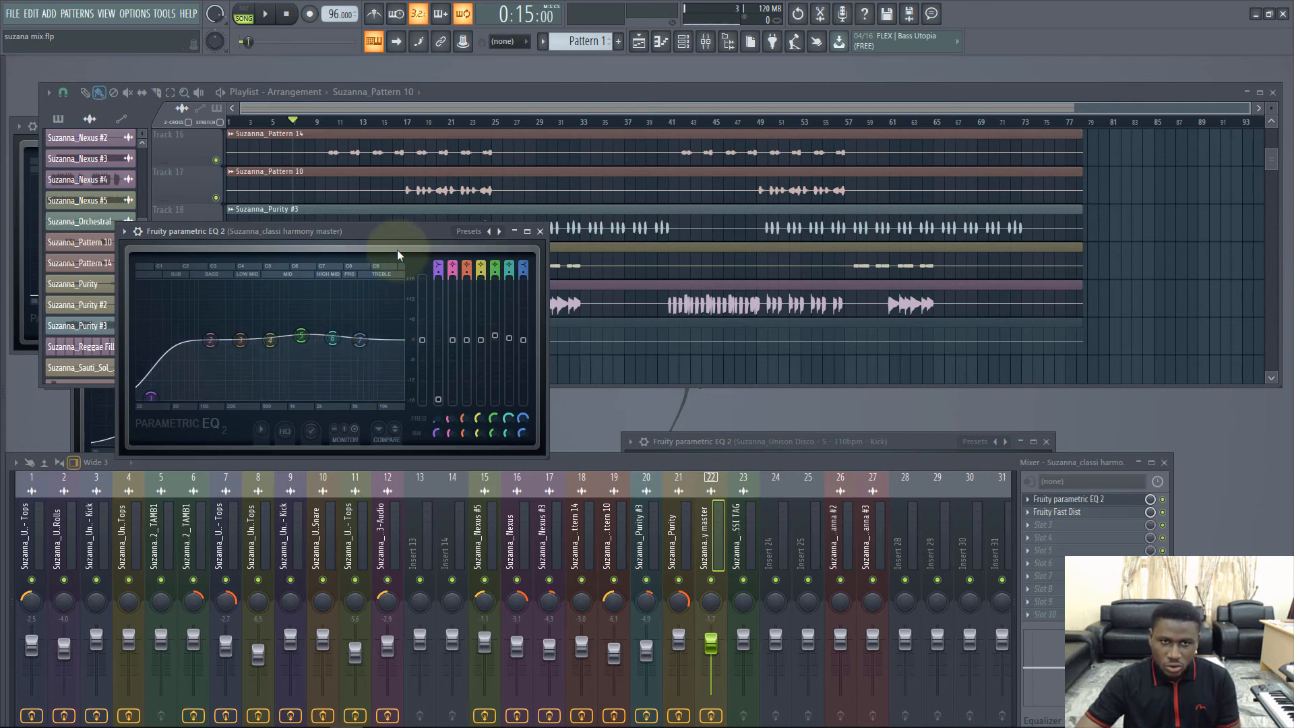
left_click_drag(390, 237, 349, 434)
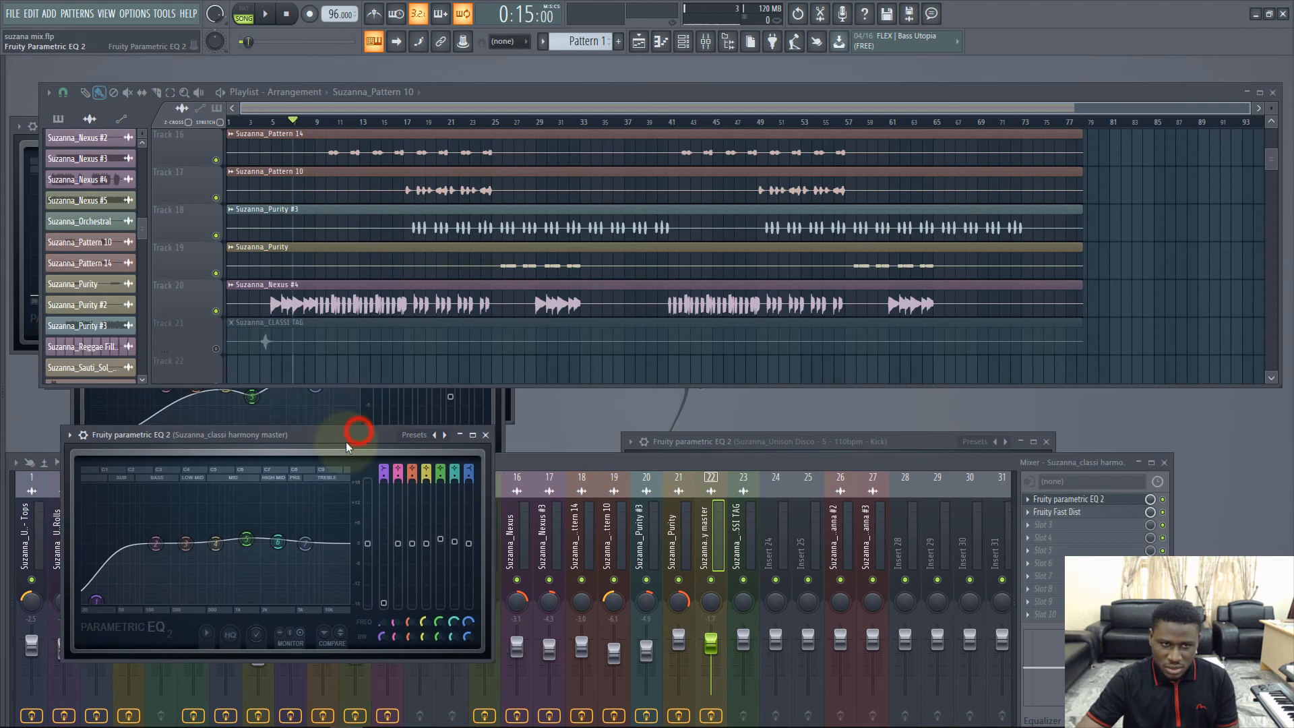
left_click(486, 435)
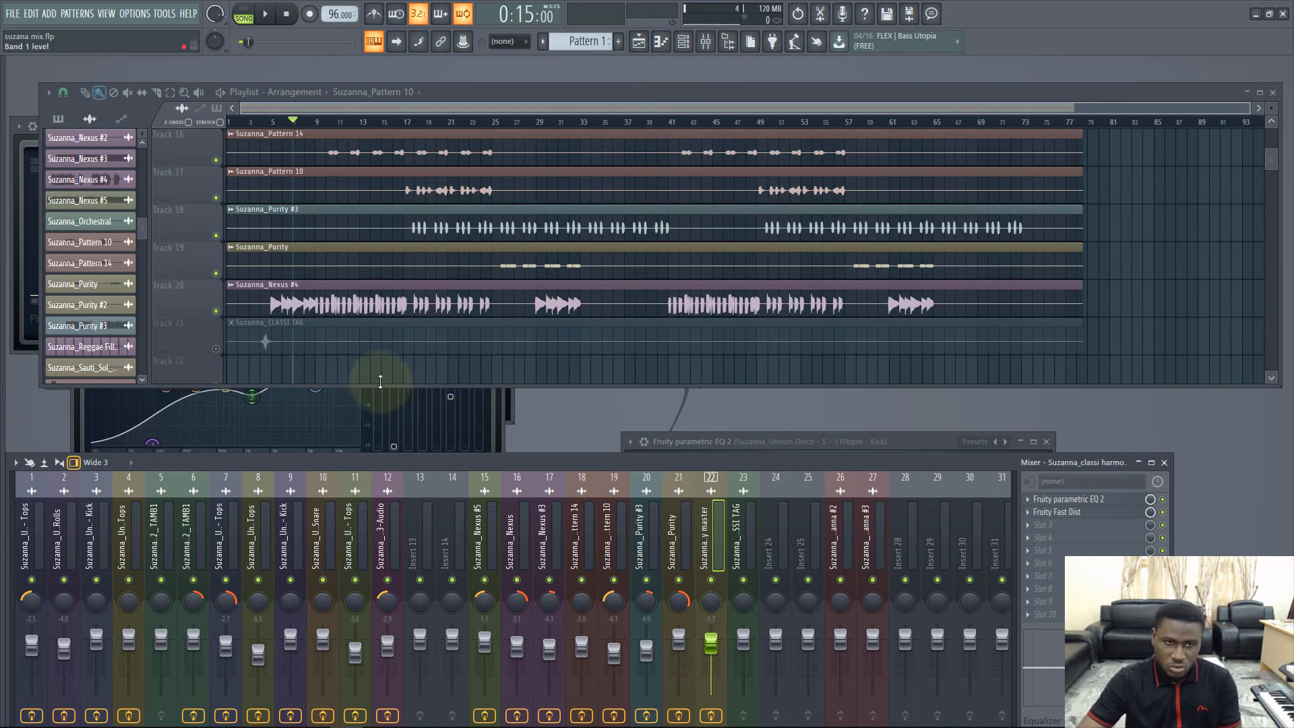
- Play the song and lower the Suzanna_classi harmony master mixer track's volume to about -3.9 dB
key("space")
scroll(291, 276, "down", 2)
scroll(292, 276, "down", 2)
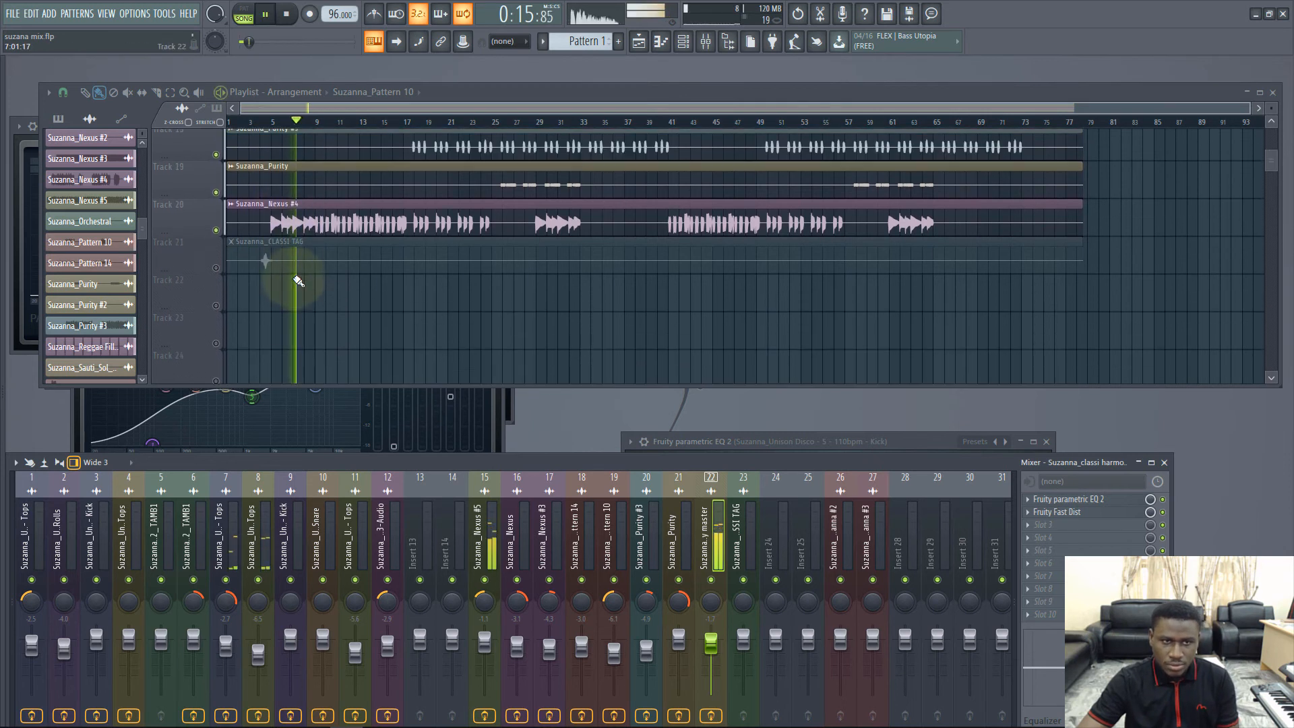
scroll(295, 279, "up", 4)
left_click_drag(716, 634, 713, 637)
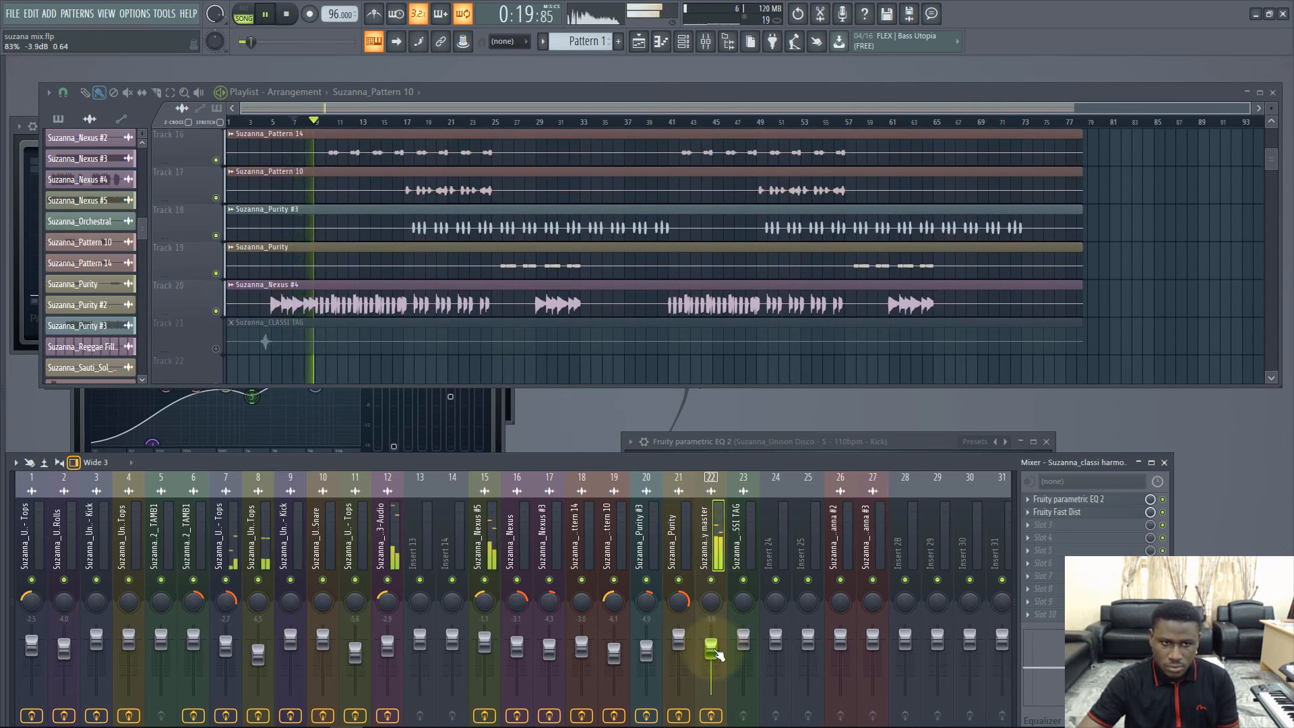
left_click_drag(714, 654, 714, 656)
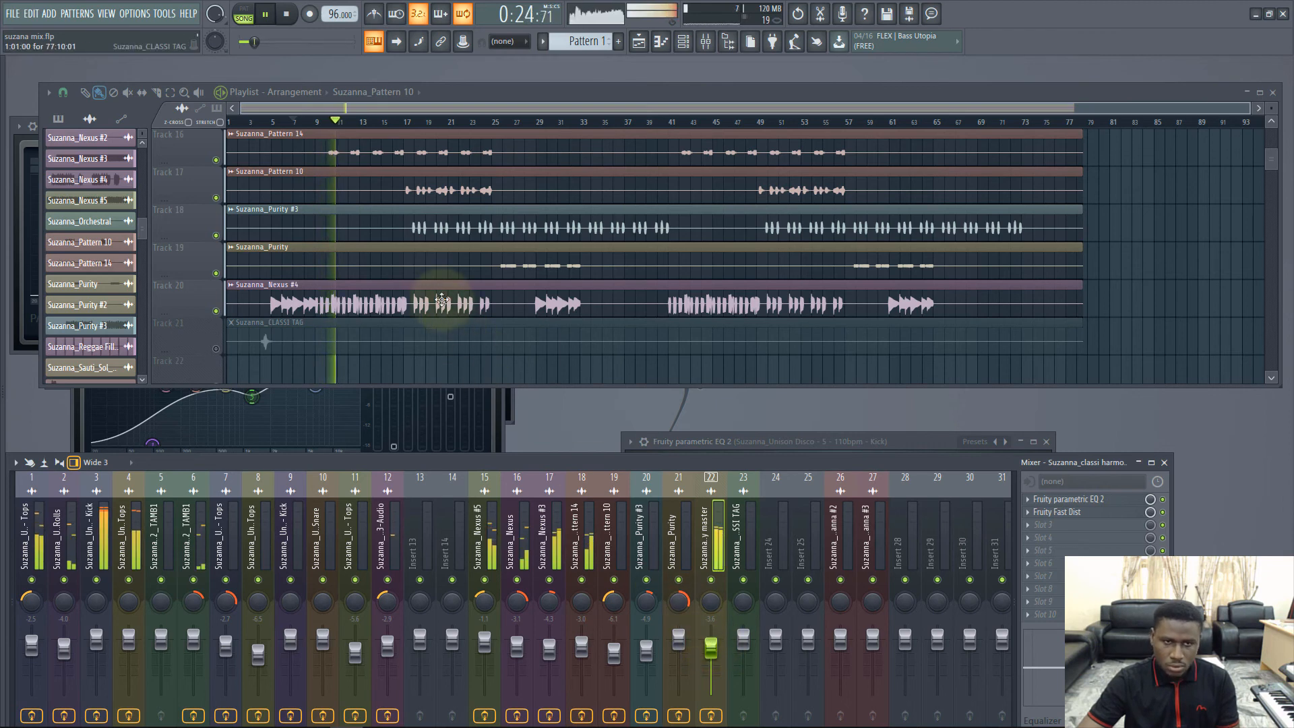
- Listen to the mix through the first section while checking the Nexus, Pattern, Purity and muted vocal tracks, and stop playback
scroll(429, 277, "up", 3)
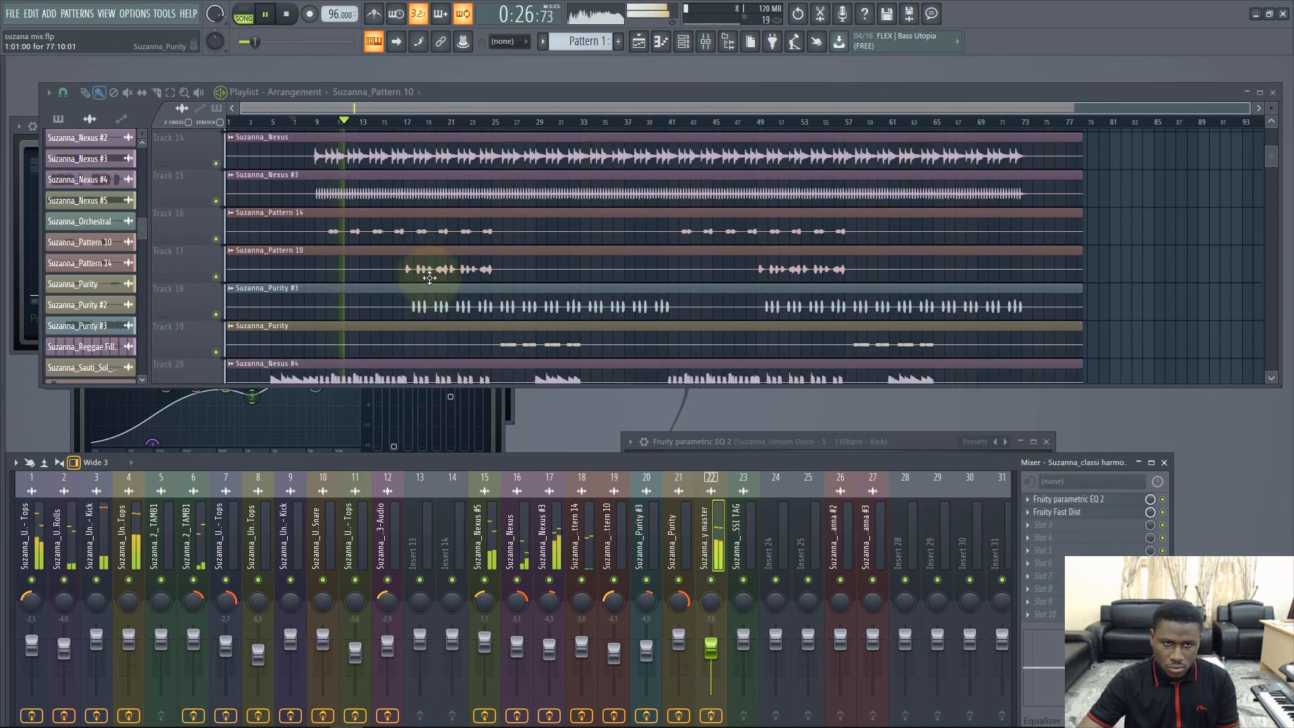
scroll(430, 276, "down", 6)
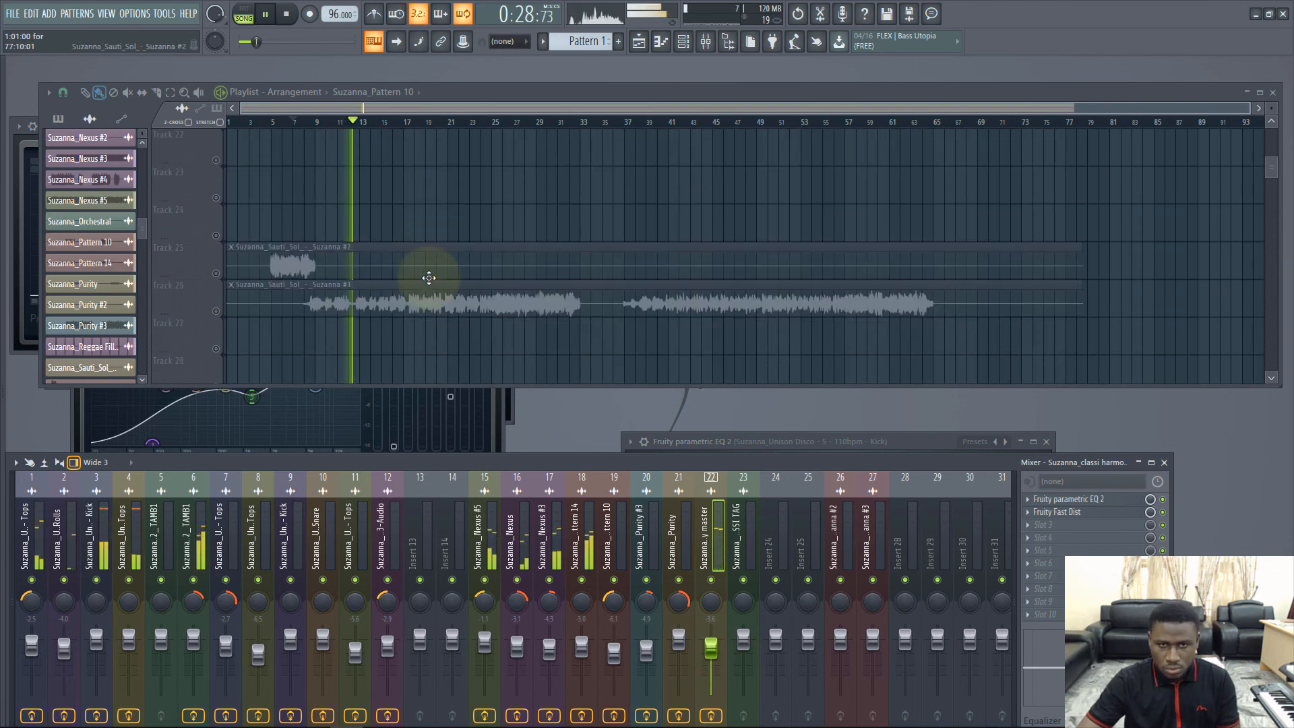
scroll(429, 276, "up", 5)
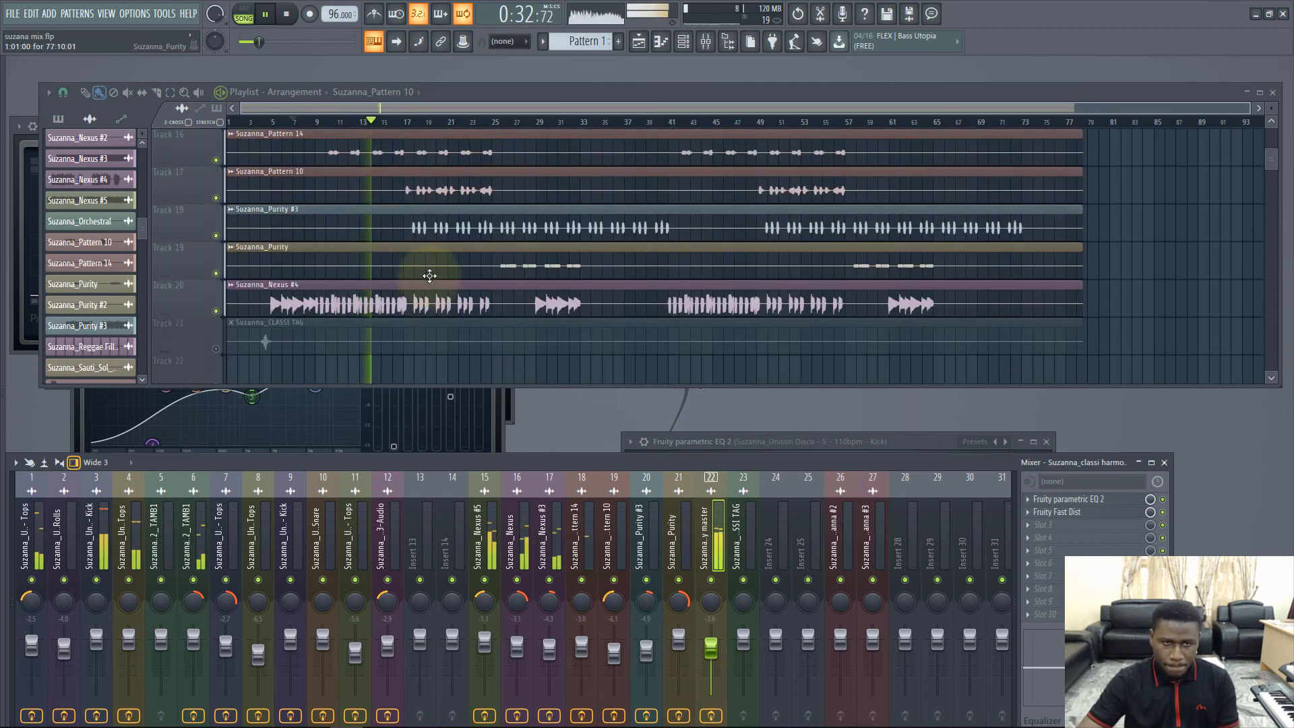
scroll(429, 276, "up", 3)
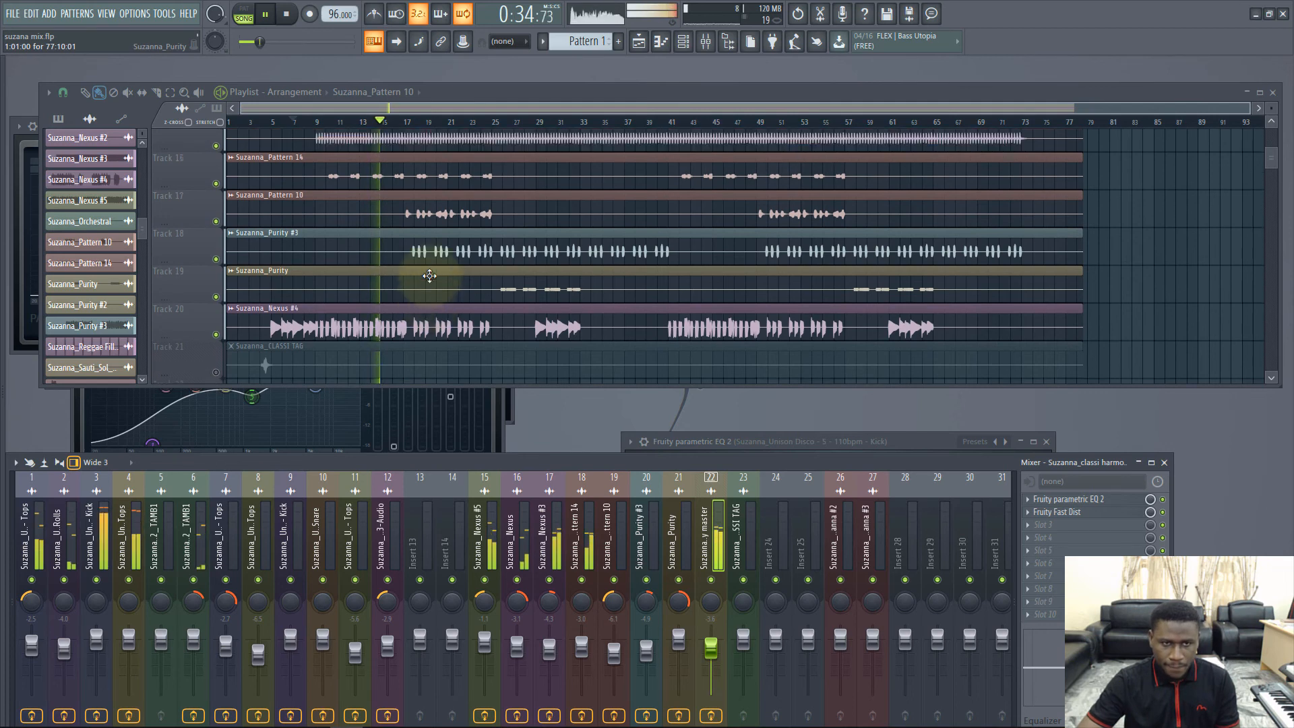
scroll(427, 276, "down", 6)
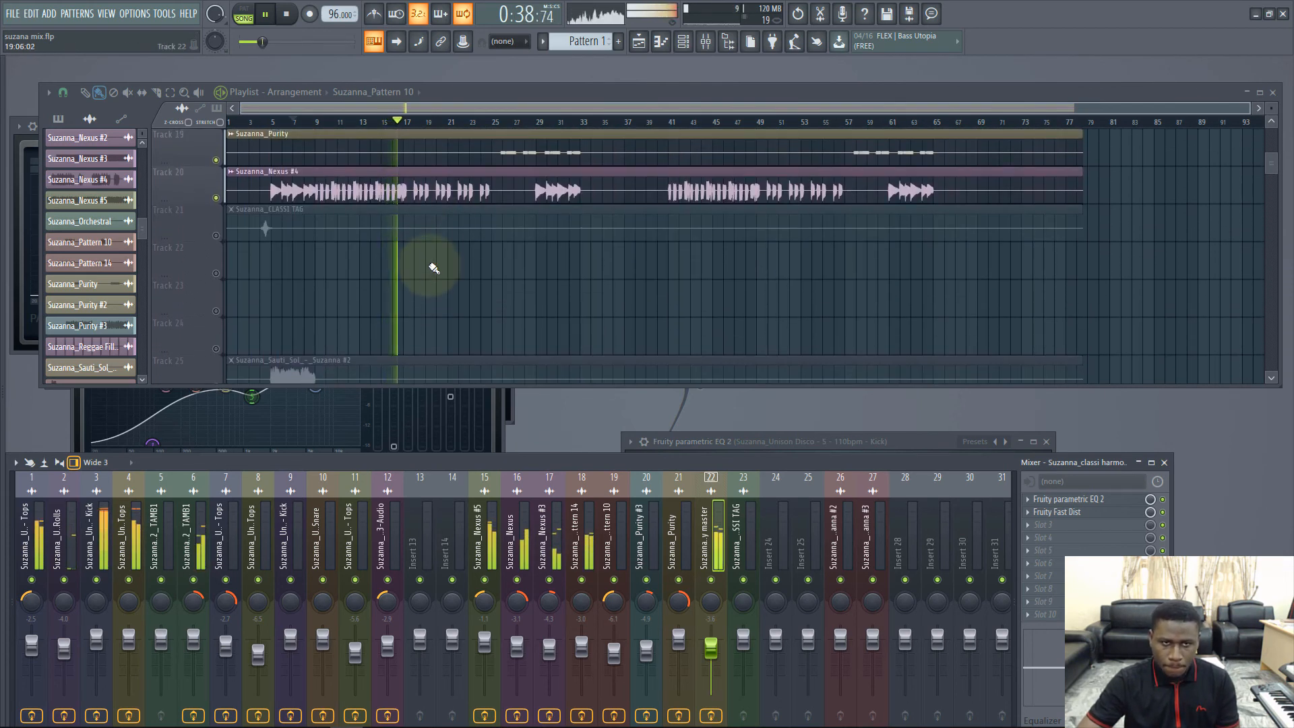
scroll(431, 266, "up", 3)
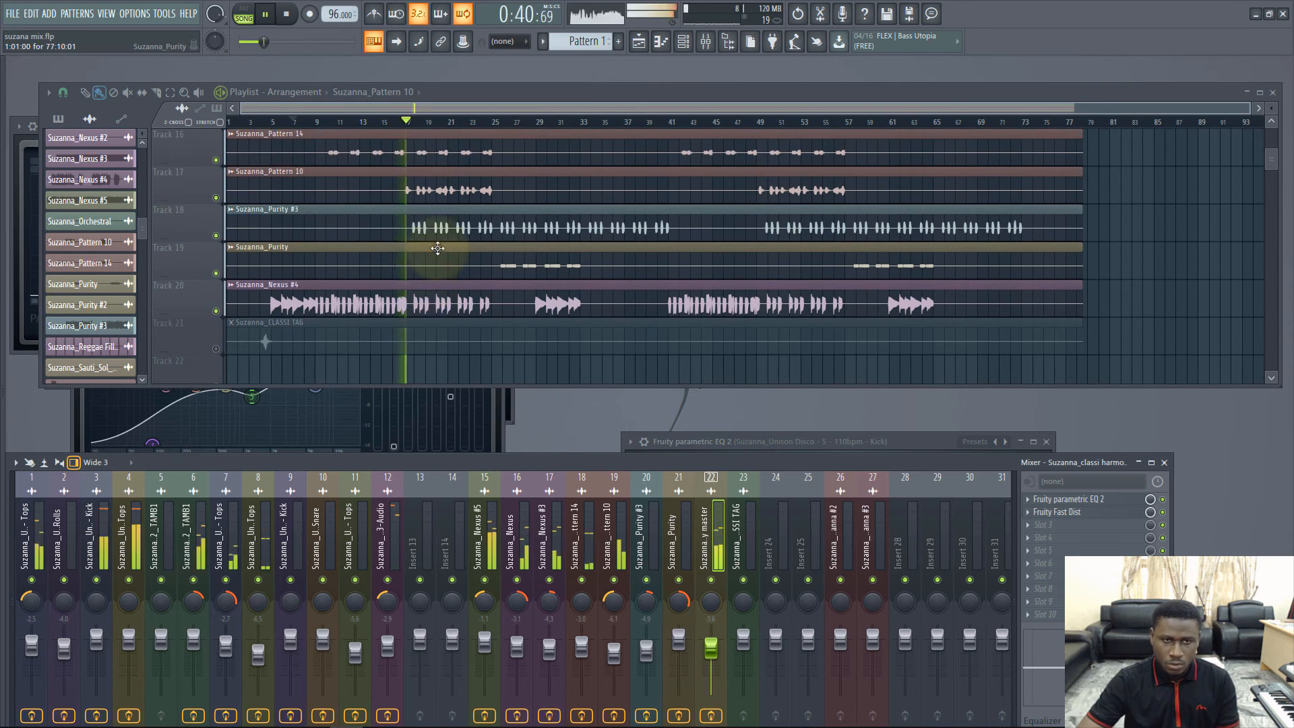
scroll(437, 248, "up", 2)
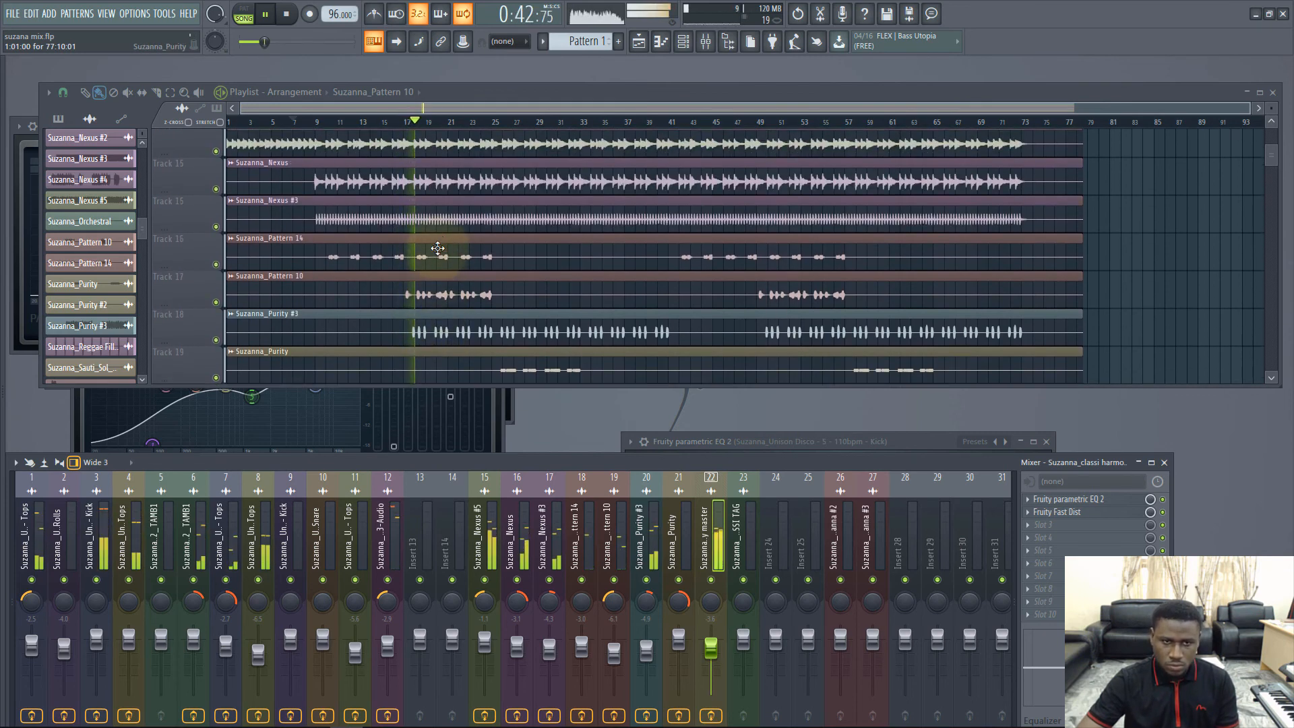
scroll(437, 249, "down", 1)
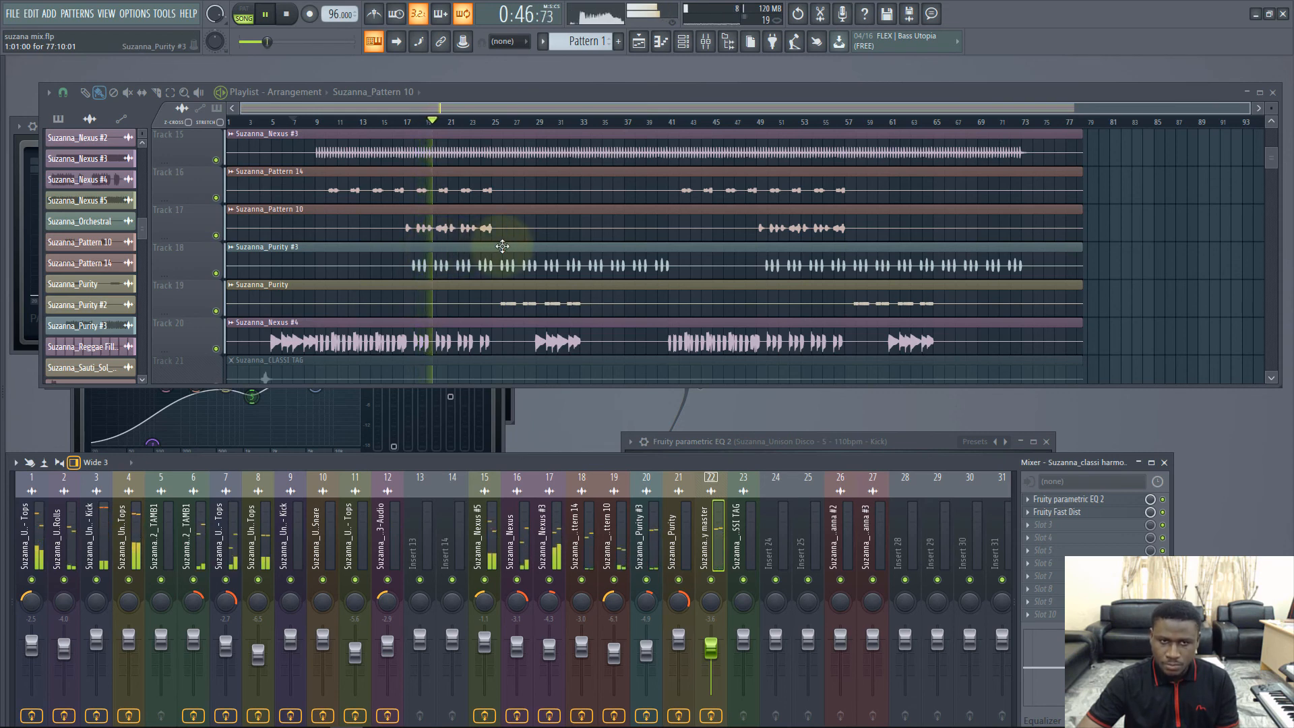
scroll(501, 246, "up", 2)
scroll(489, 246, "down", 5)
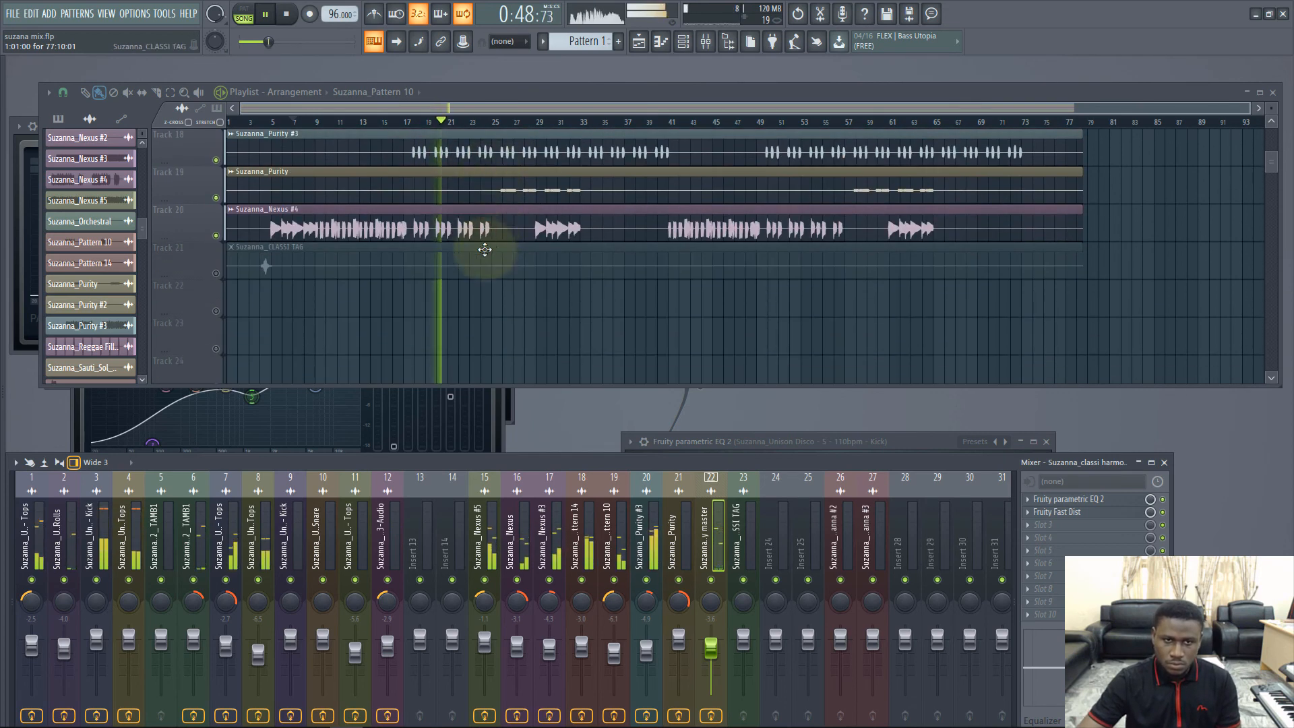
scroll(483, 251, "down", 4)
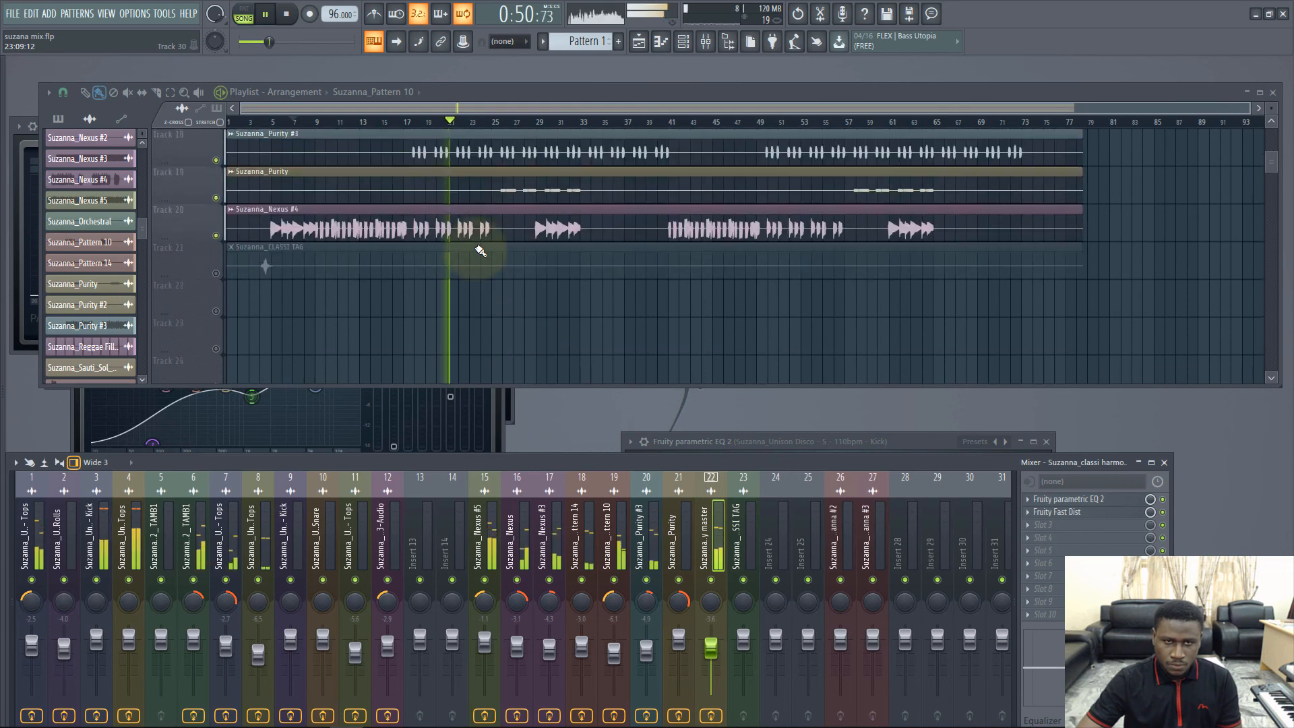
scroll(475, 245, "up", 9)
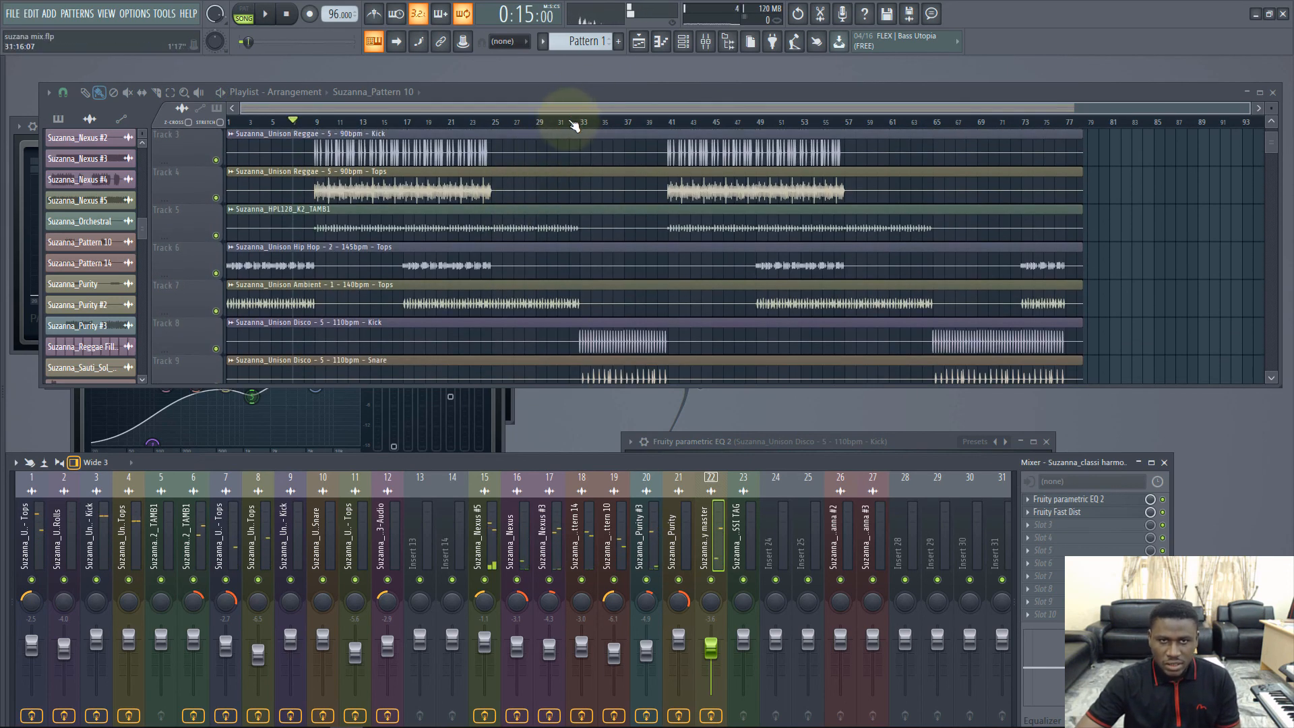
- Play the song from about bar 30 and save the project as suzana mix.flp
left_click(565, 121)
key("space")
scroll(564, 167, "down", 1)
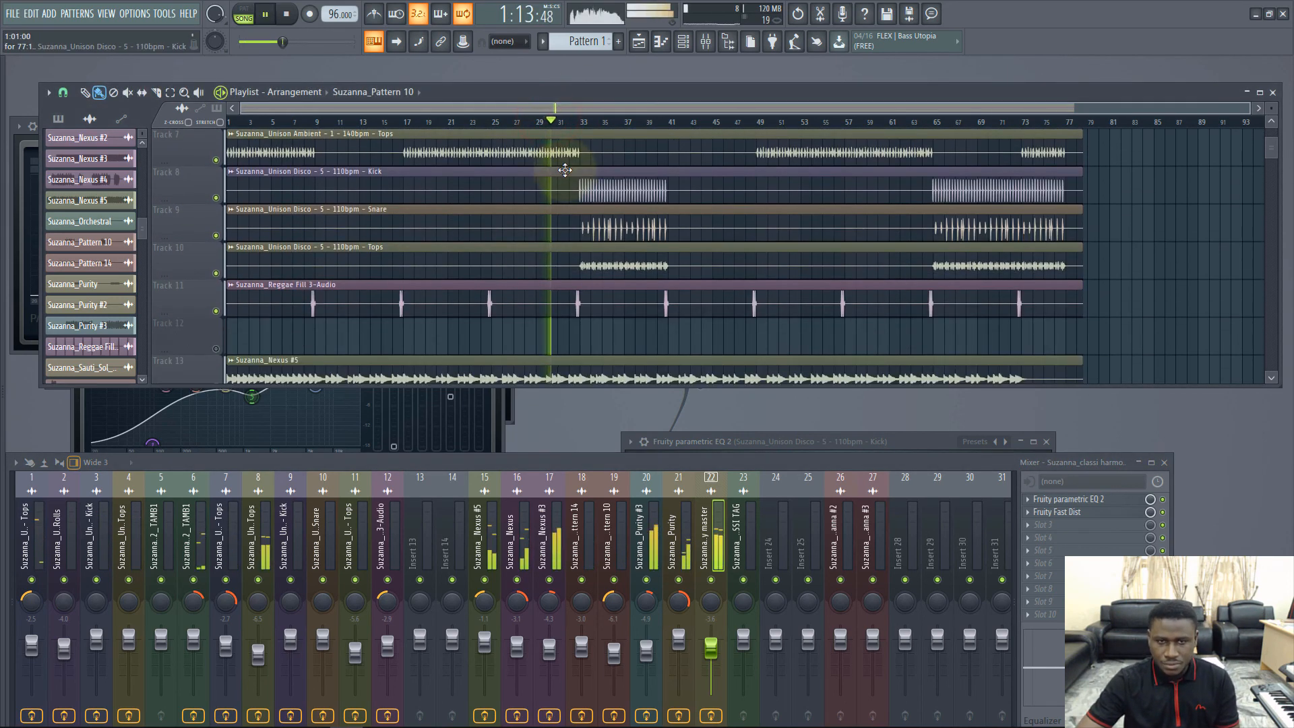
scroll(564, 172, "down", 4)
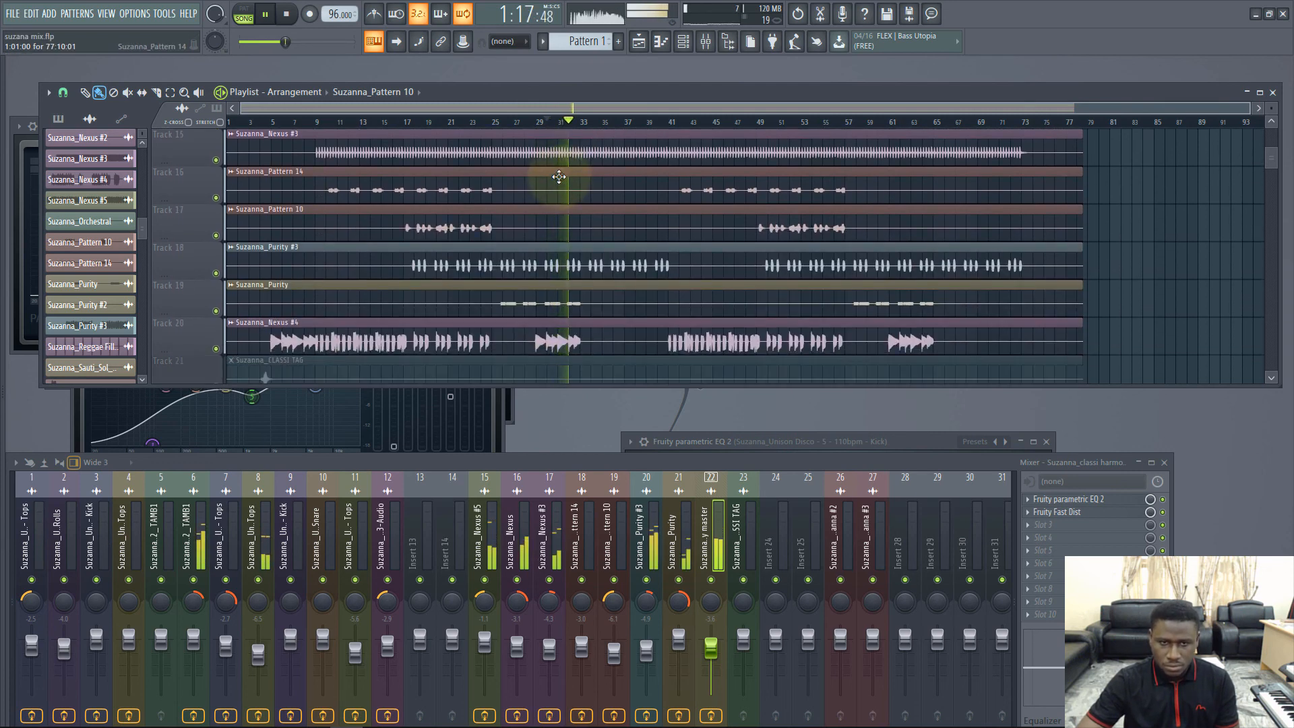
scroll(555, 177, "up", 2)
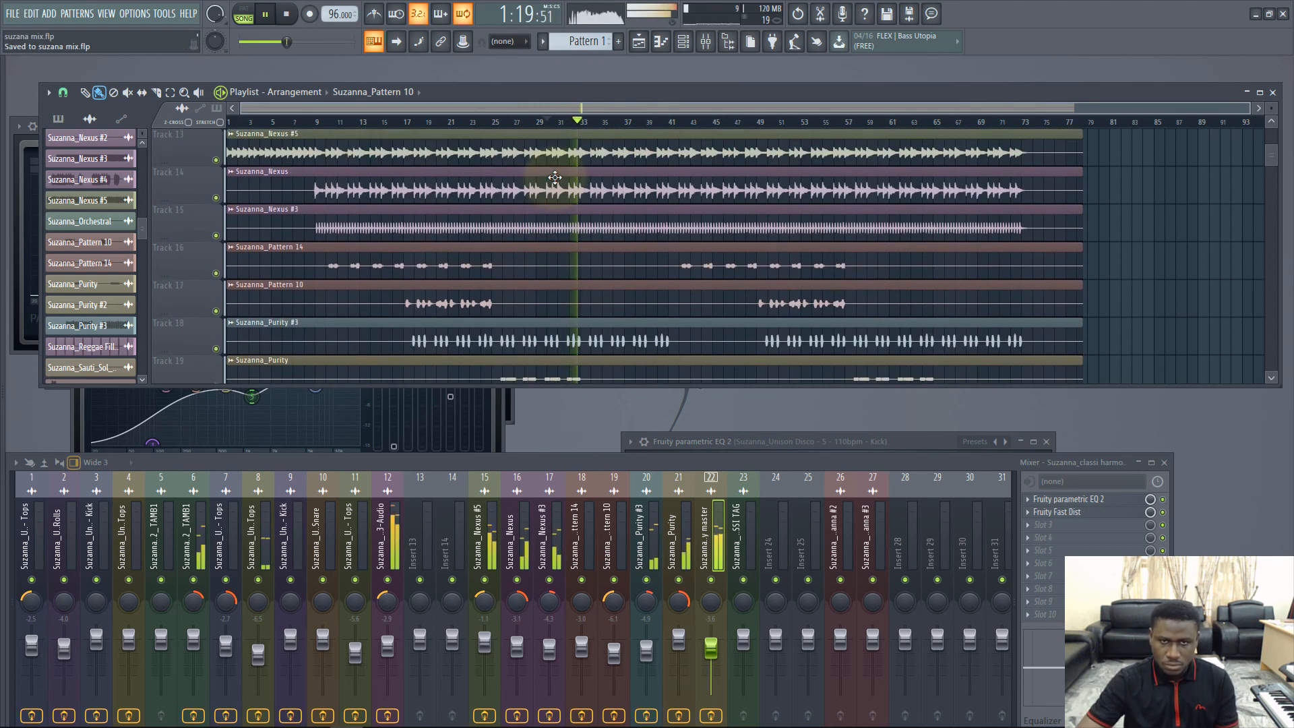
- Listen through the disco section into the second drum section while checking the playlist's drum, melodic and vocal tracks, and stop playback
scroll(554, 177, "up", 2)
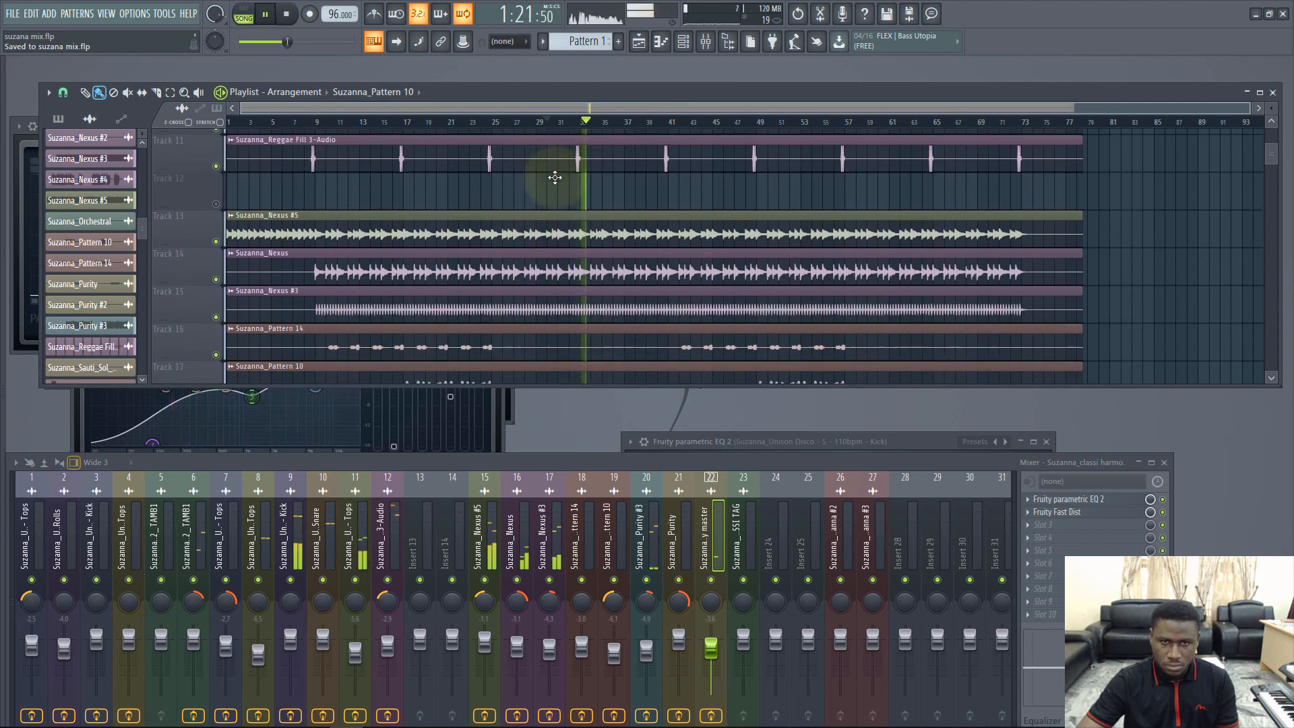
scroll(555, 177, "down", 7)
scroll(555, 177, "down", 1)
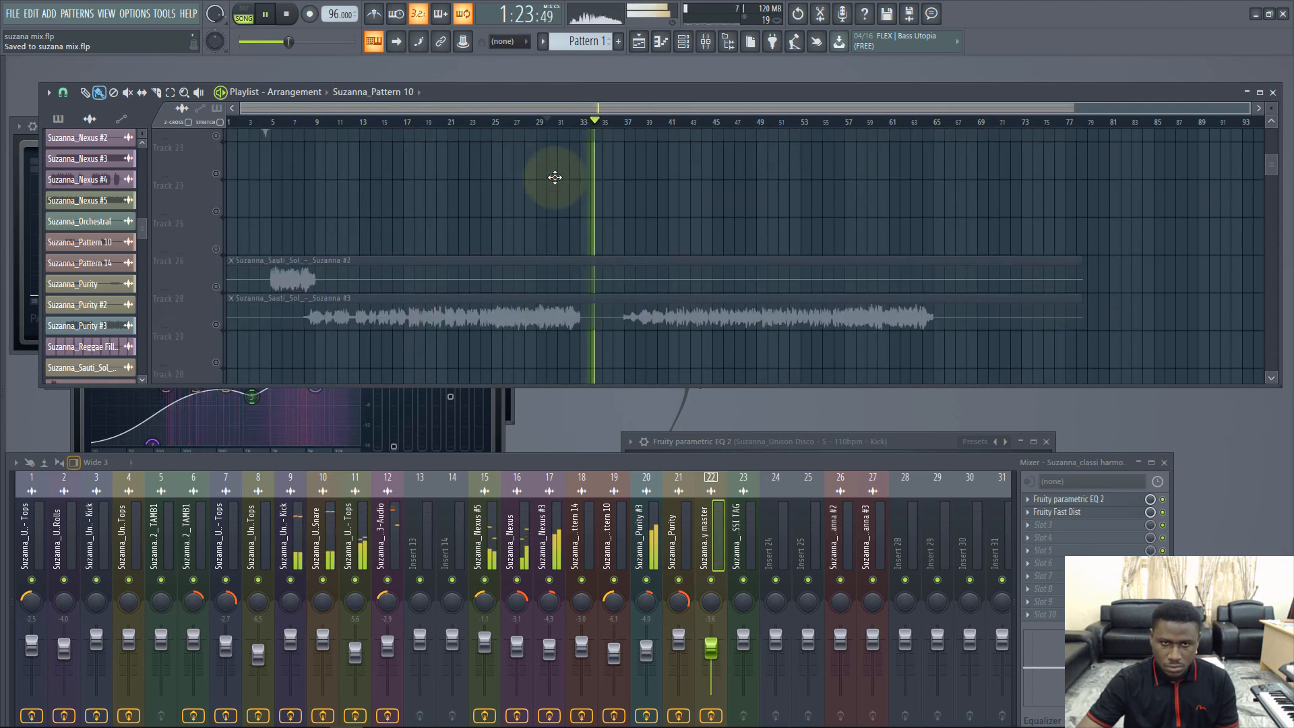
scroll(554, 177, "up", 14)
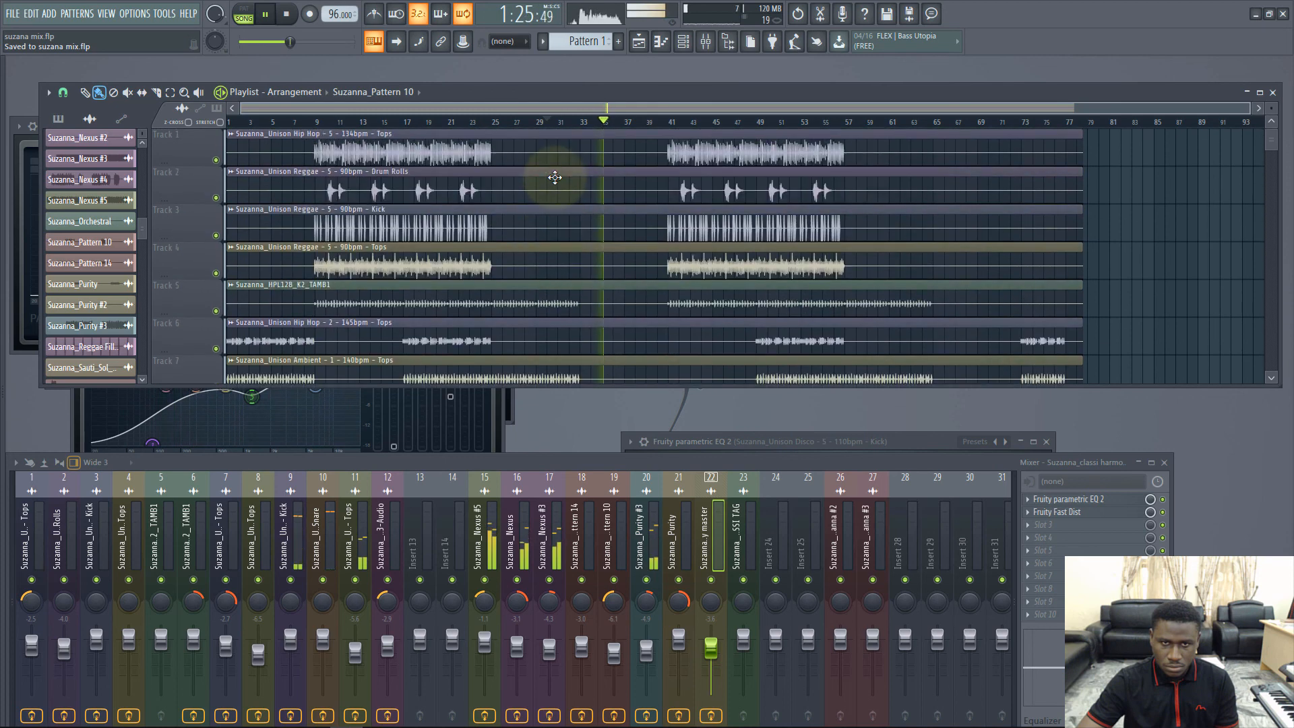
scroll(555, 178, "down", 8)
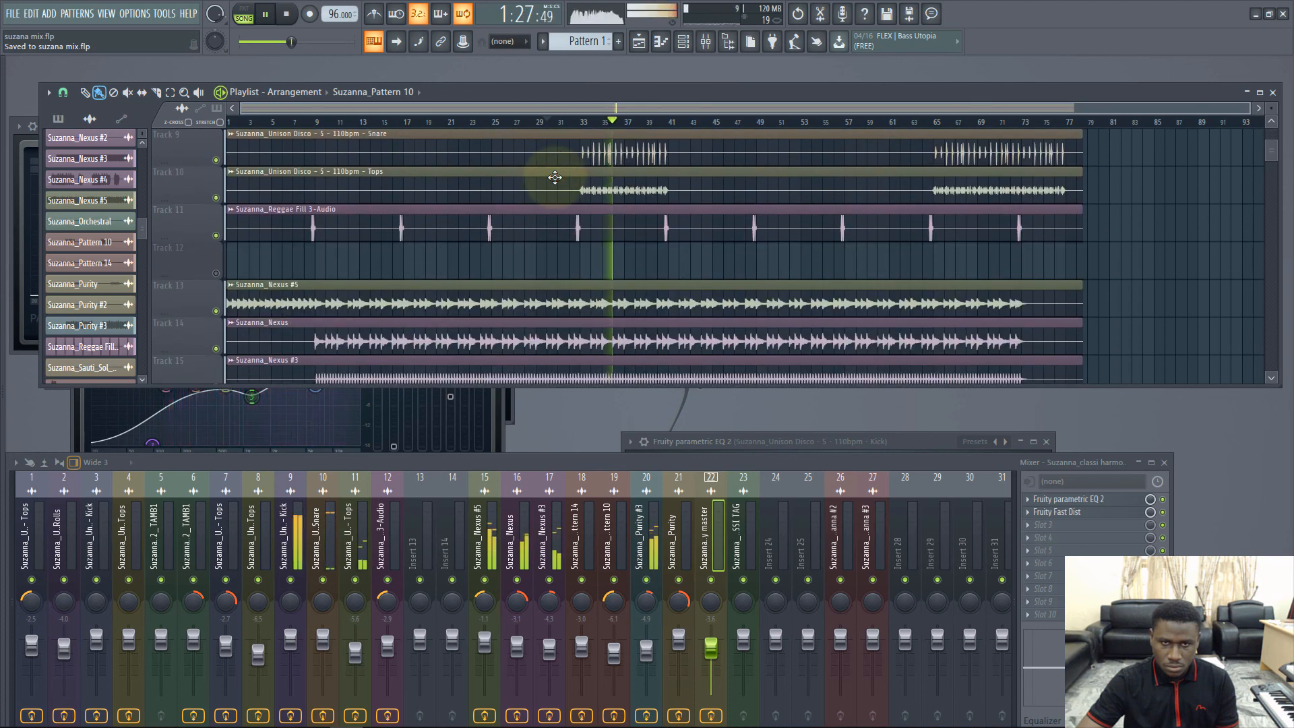
scroll(555, 177, "down", 9)
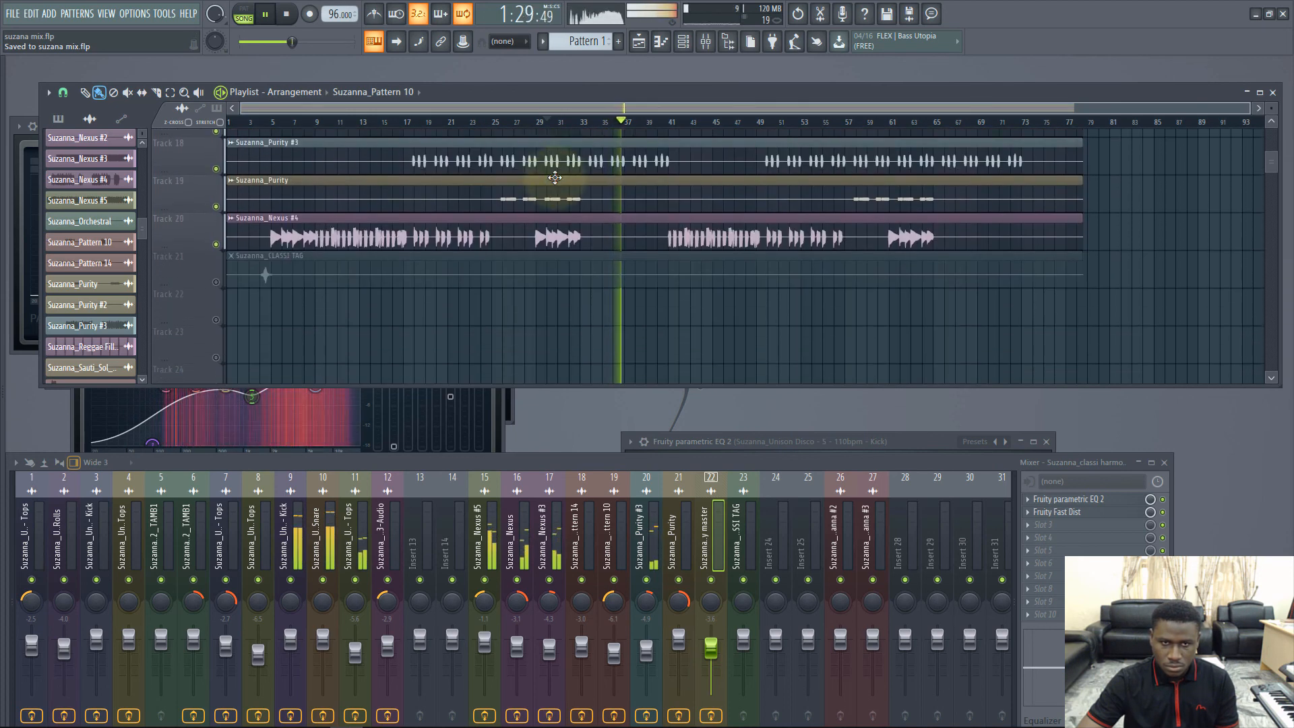
scroll(555, 177, "up", 5)
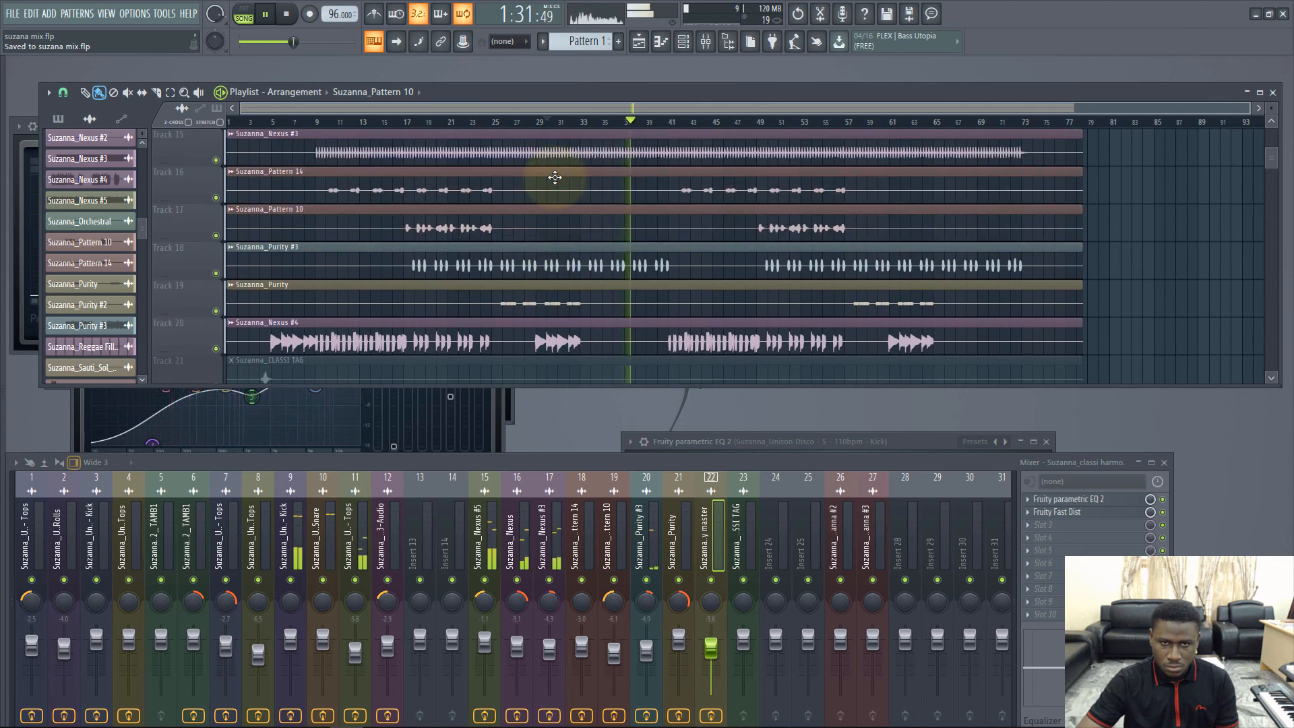
scroll(555, 177, "up", 3)
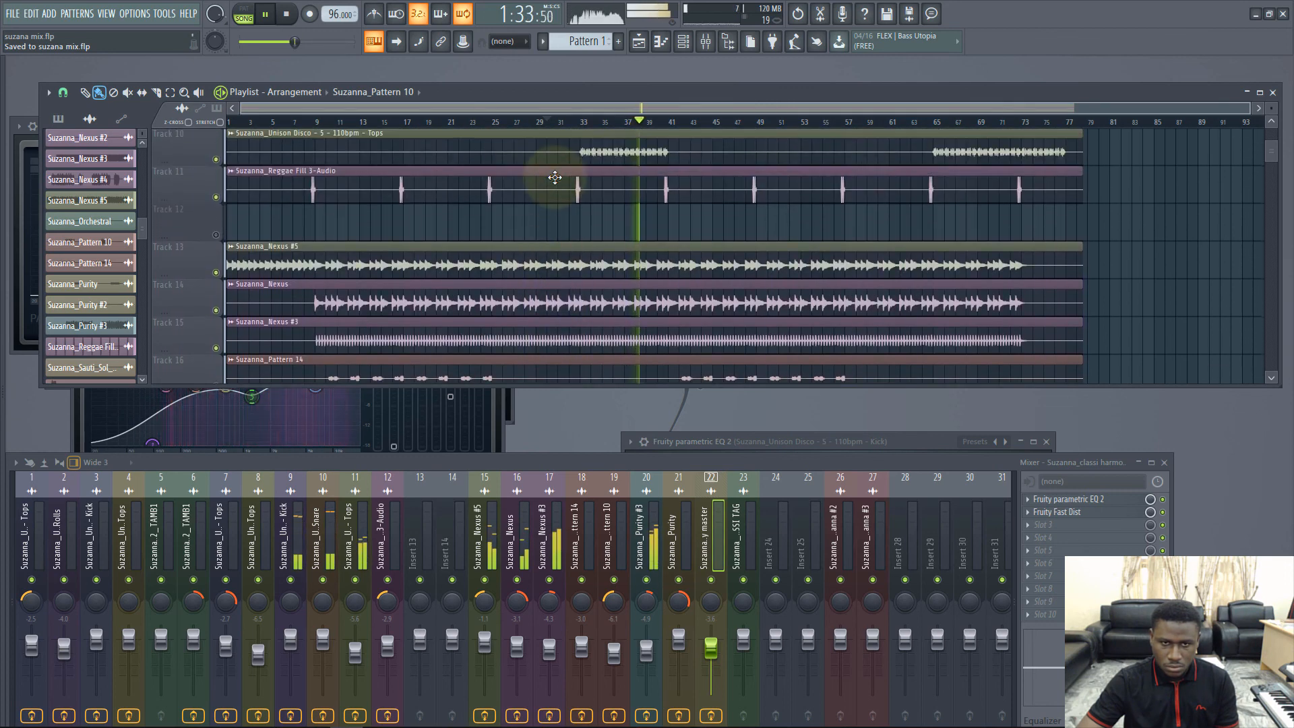
scroll(555, 178, "up", 2)
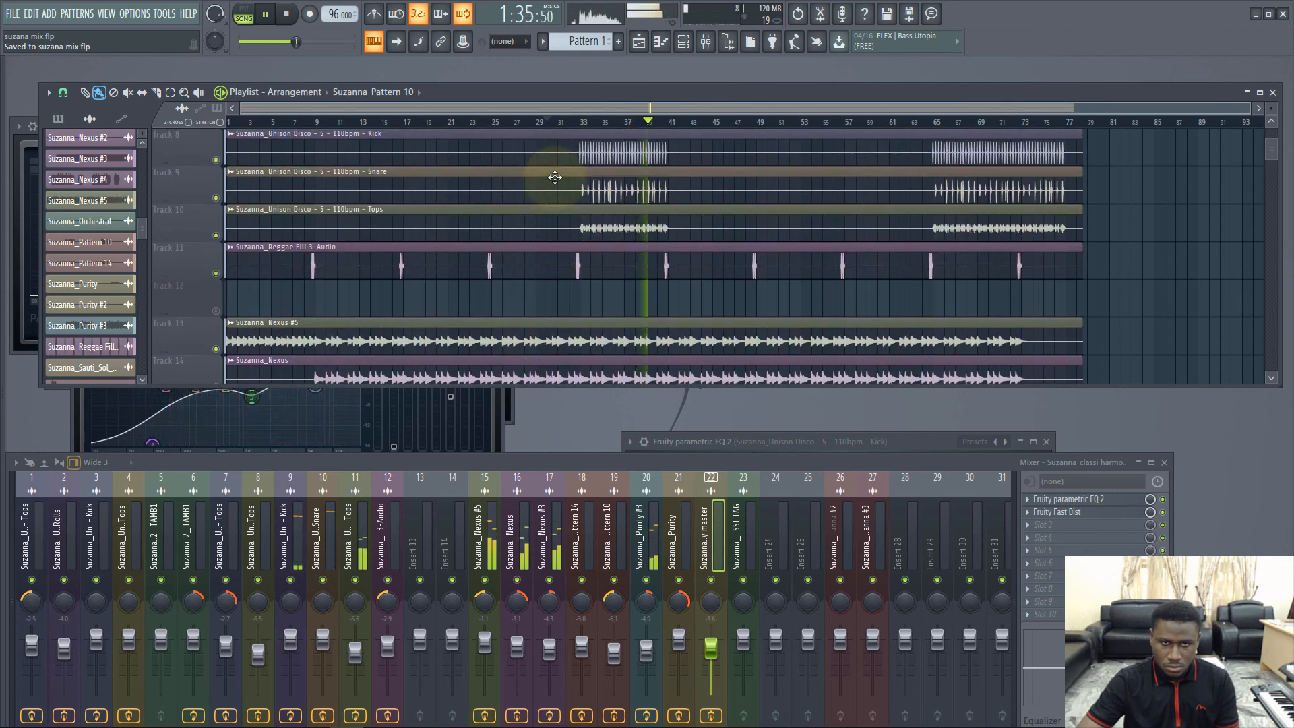
scroll(555, 178, "down", 15)
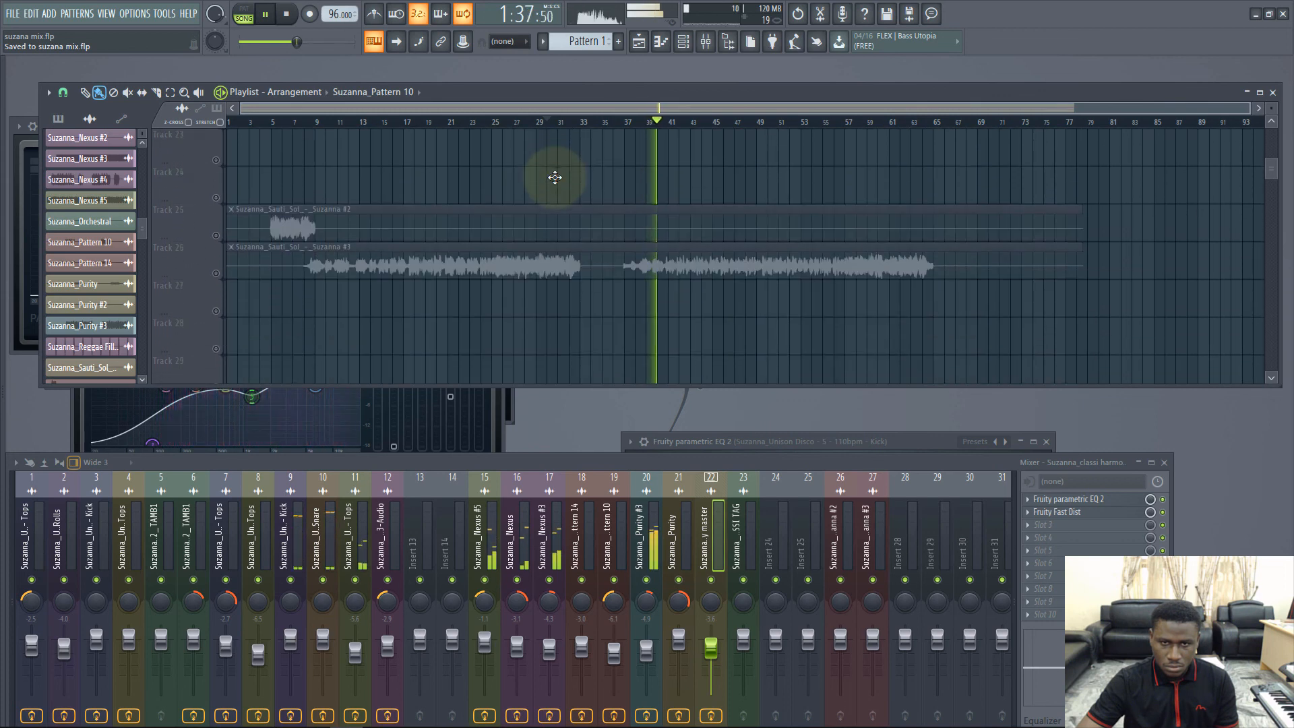
scroll(555, 177, "up", 5)
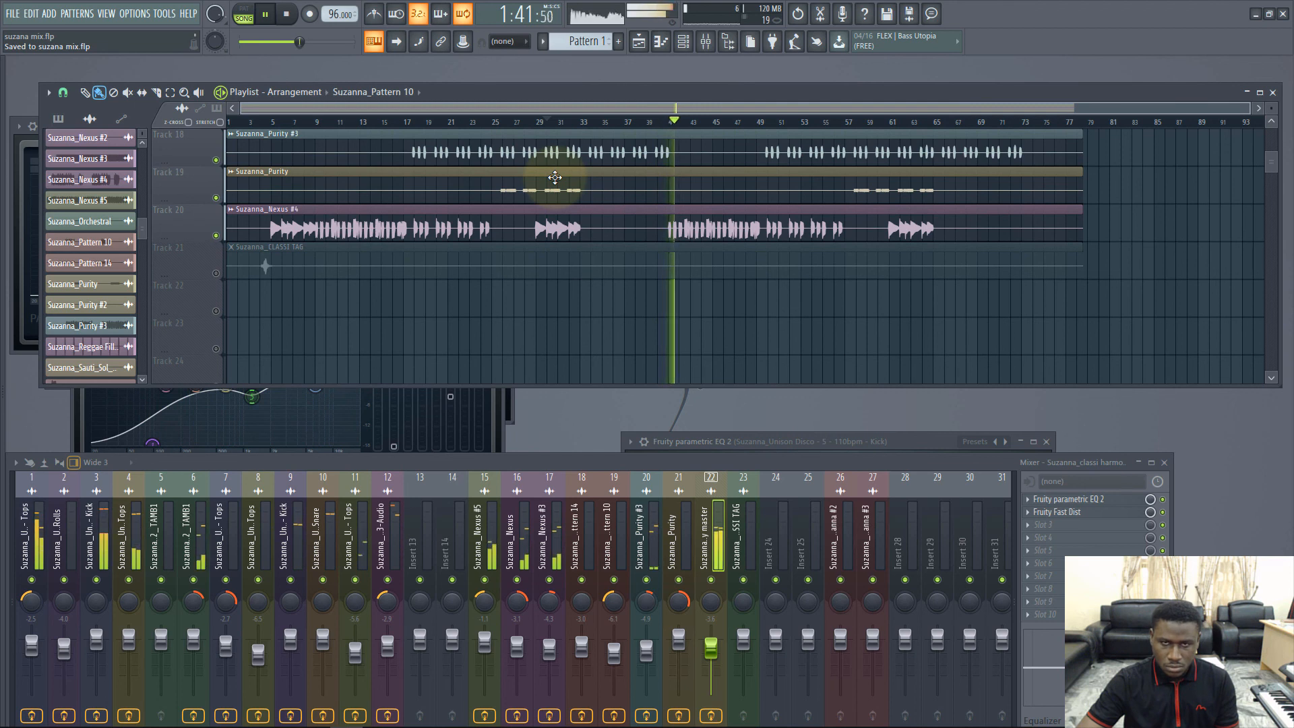
scroll(554, 177, "up", 2)
scroll(555, 178, "up", 1)
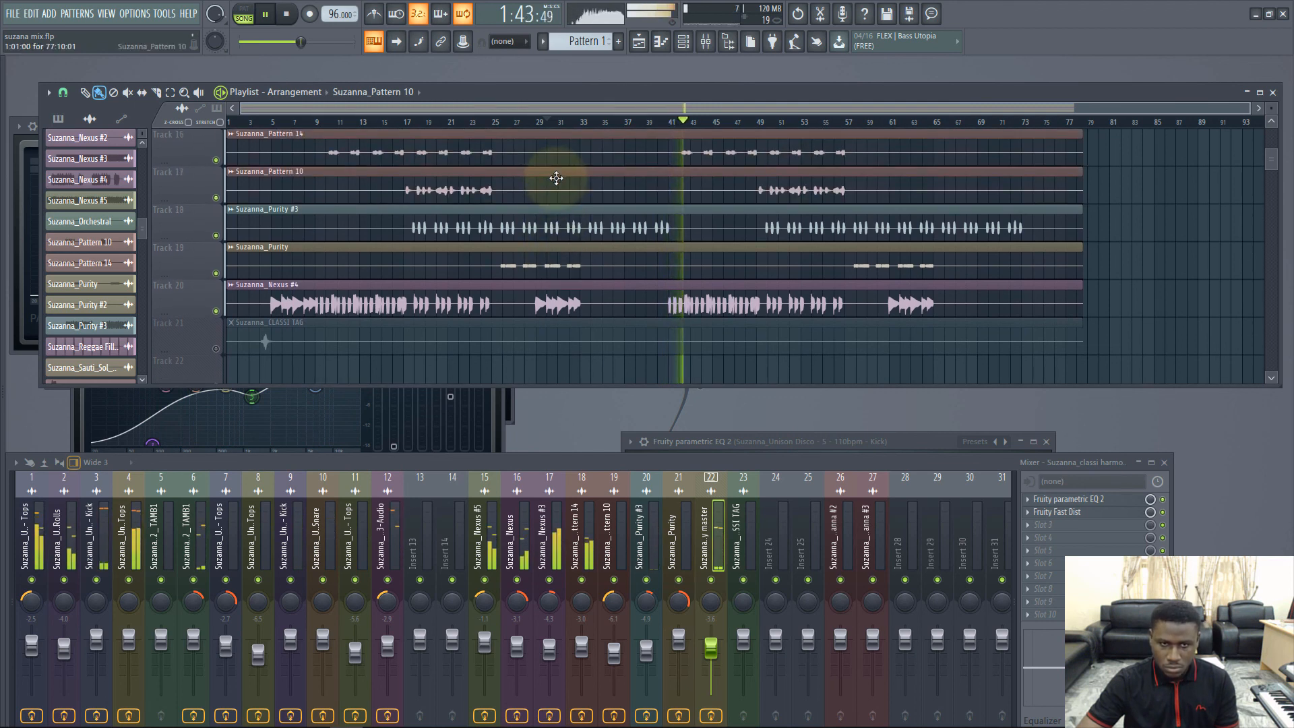
key("space")
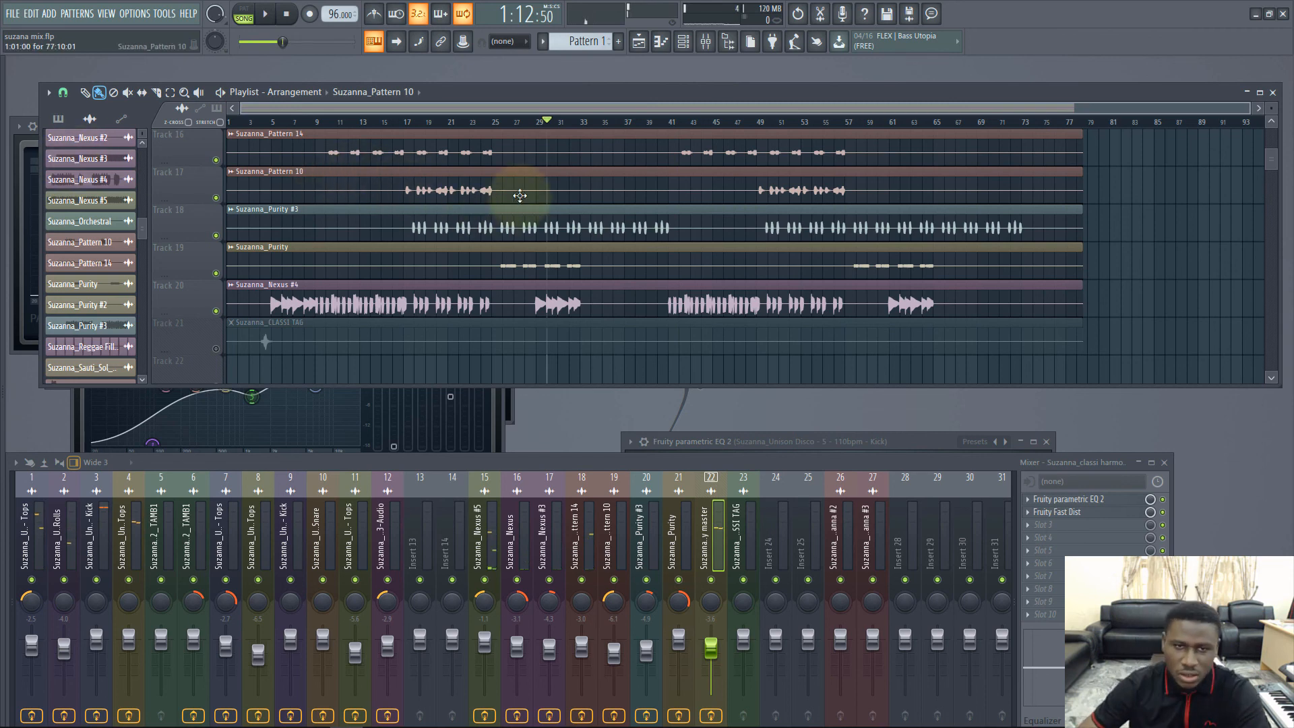
- Set the song's playback position to bar 15 and switch the playlist to the Draw tool
scroll(520, 195, "up", 4)
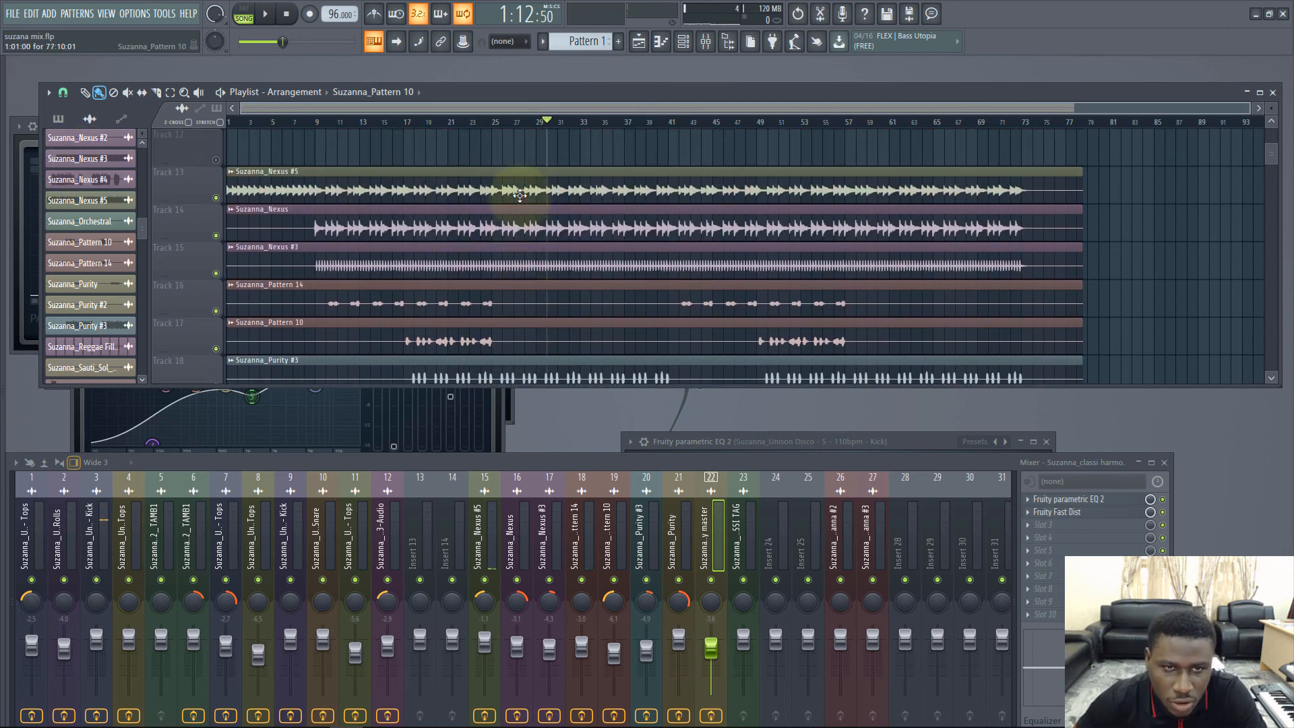
scroll(520, 195, "down", 1)
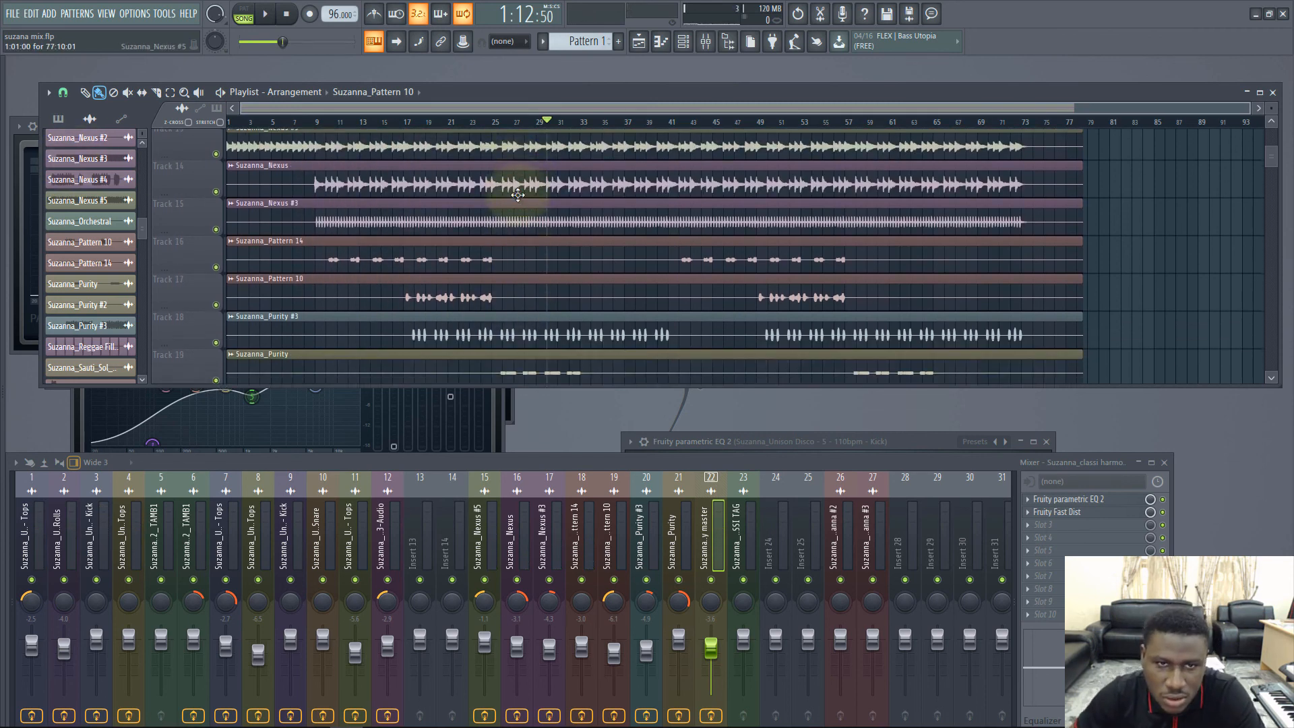
scroll(516, 192, "up", 1)
left_click(389, 126)
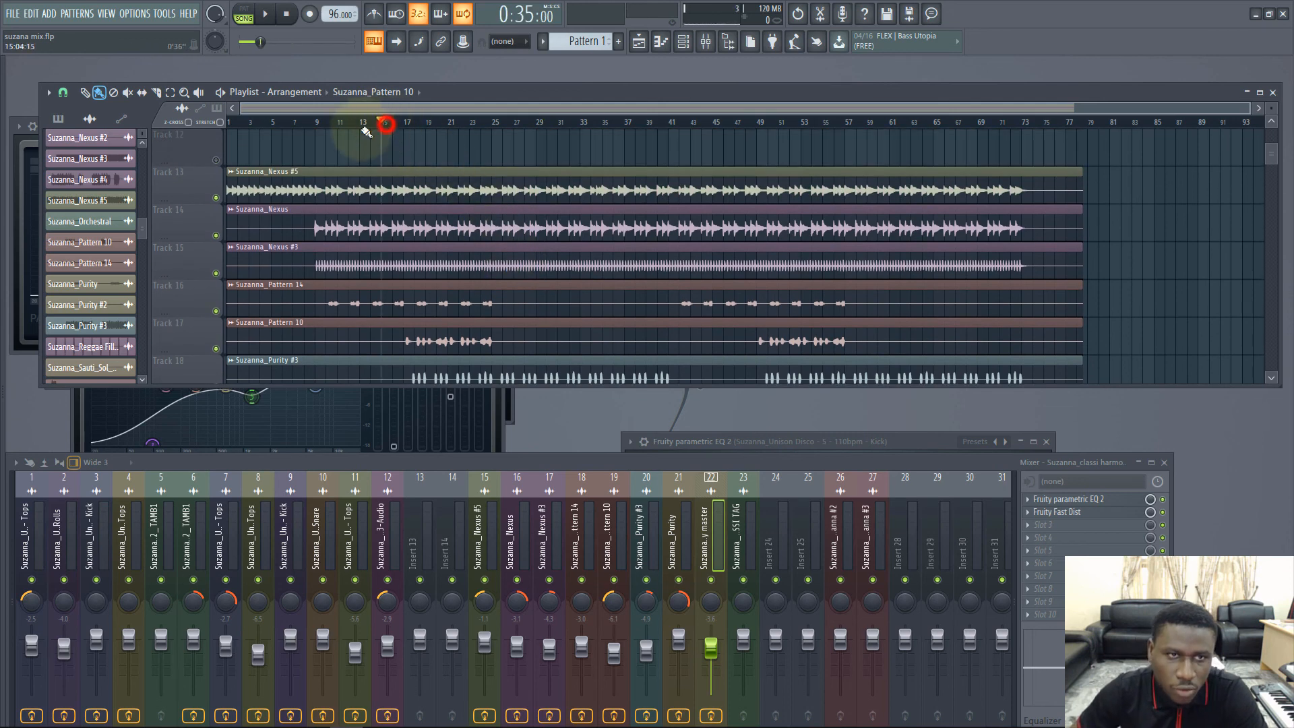
left_click(88, 92)
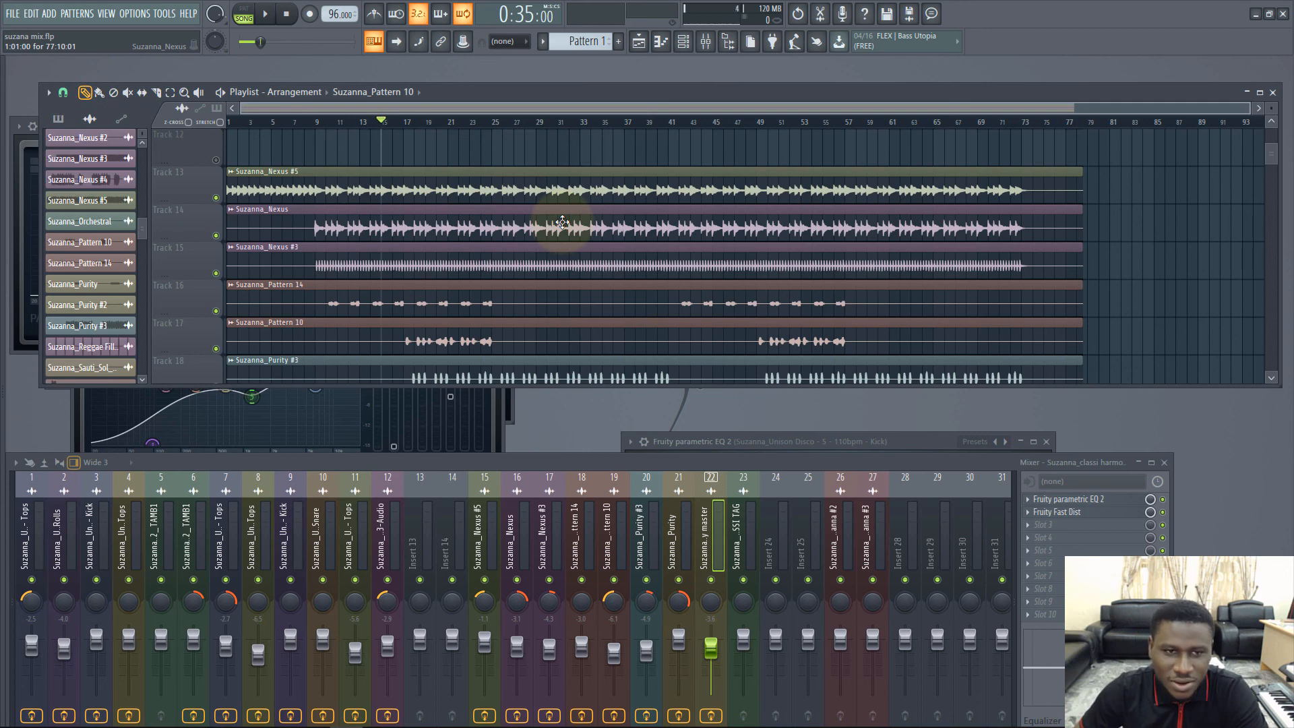
scroll(562, 223, "down", 12)
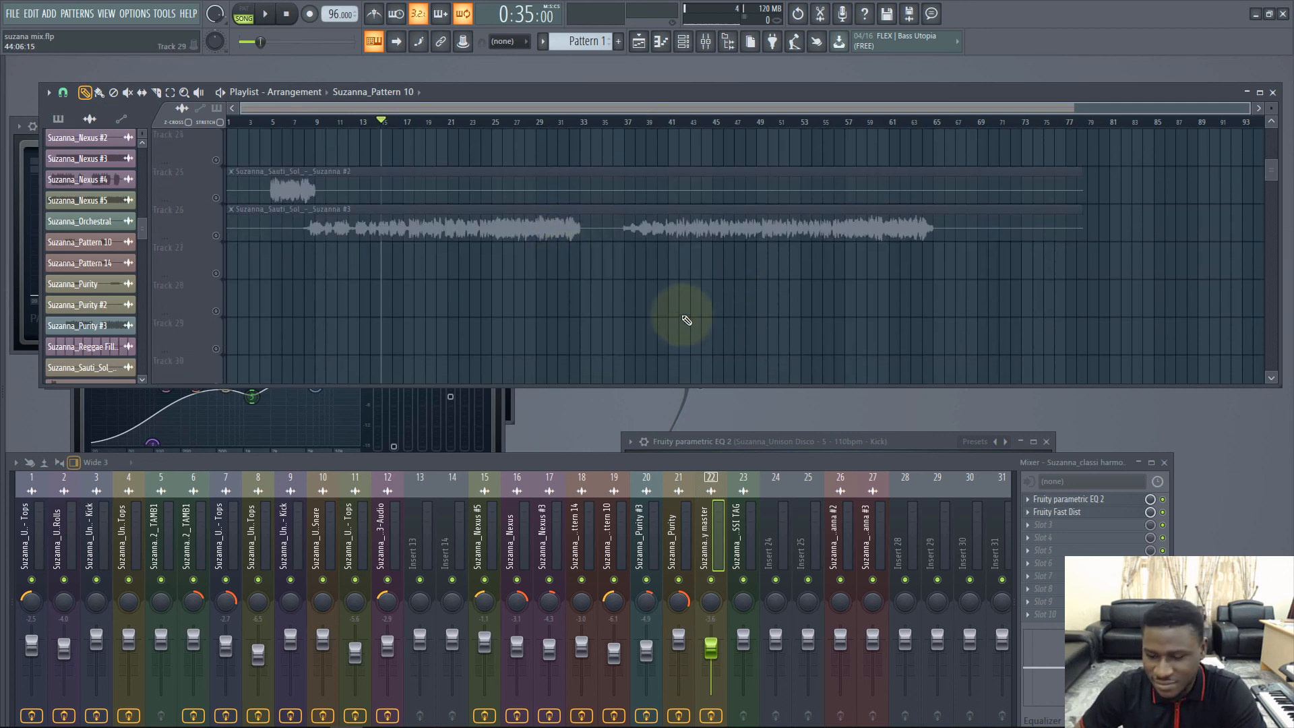